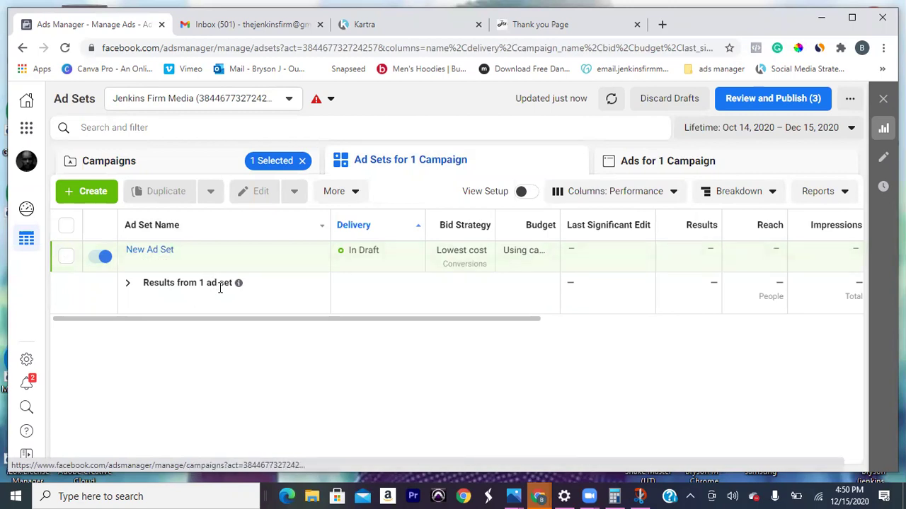
Step: Duplicate the New Ad Set within its original campaign, making 3 copies
{"action": "left_click", "coordinate": [66, 258]}
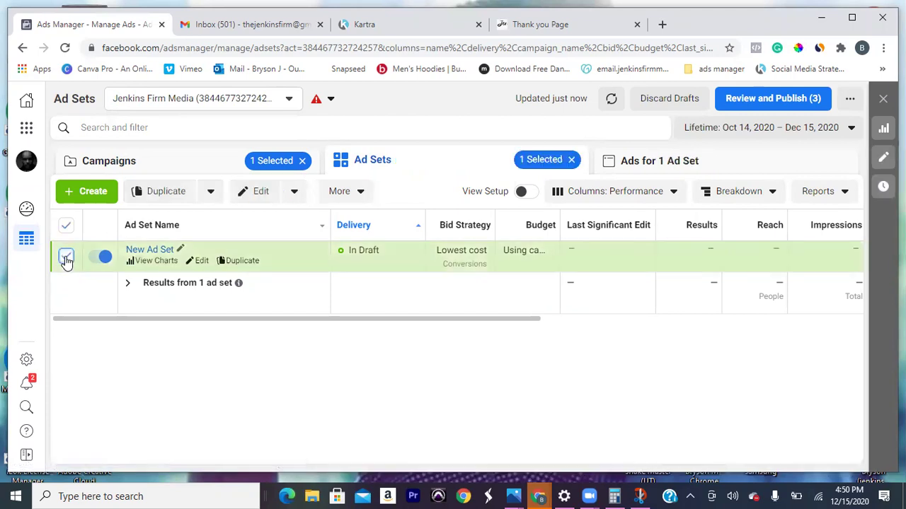
{"action": "left_click", "coordinate": [166, 192]}
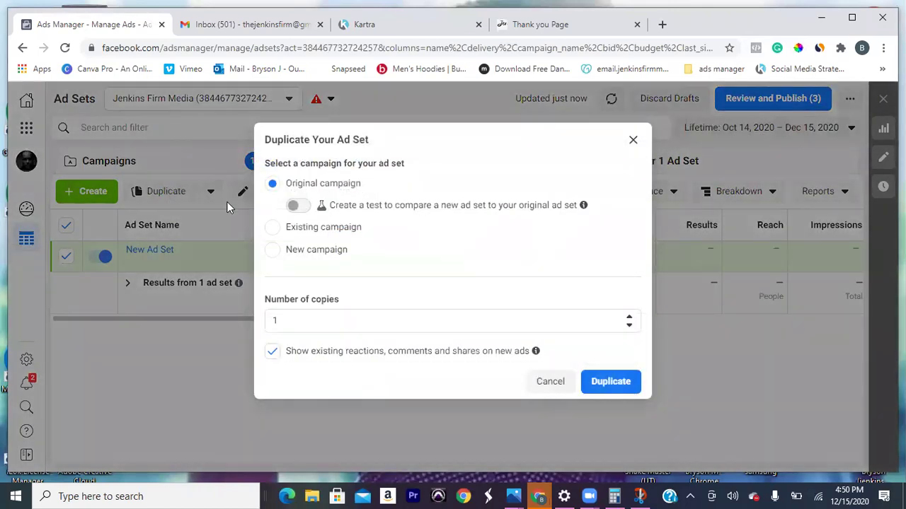
{"action": "left_click", "coordinate": [283, 320]}
{"action": "type", "text": "3"}
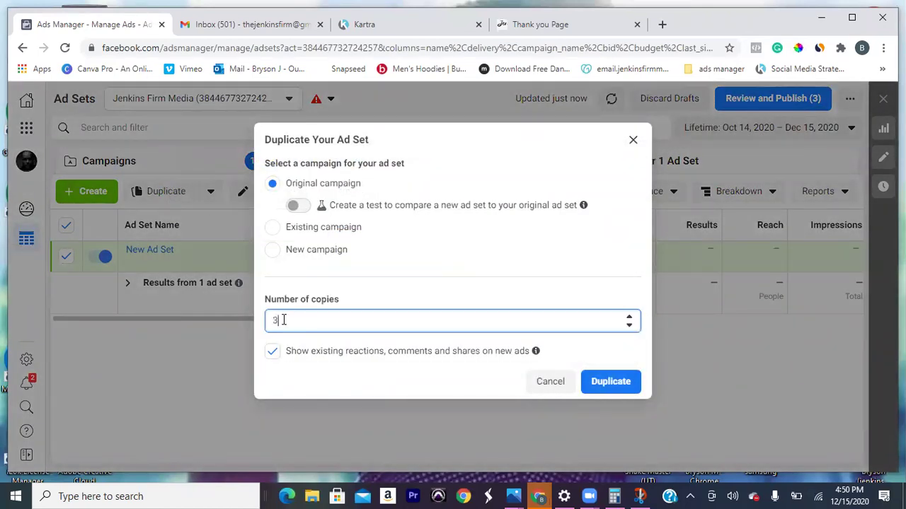
{"action": "left_click", "coordinate": [614, 382]}
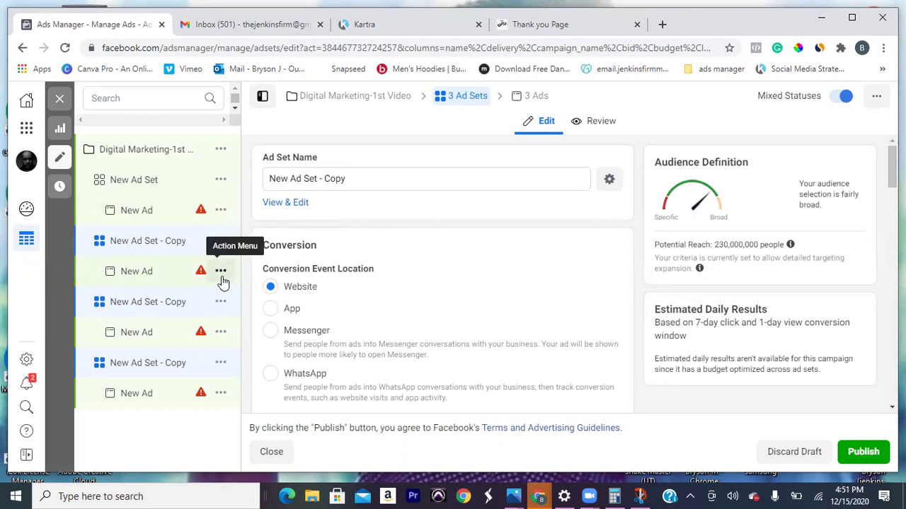
Step: Rename the original New Ad Set as "Atlanta-"
{"action": "left_click", "coordinate": [170, 241]}
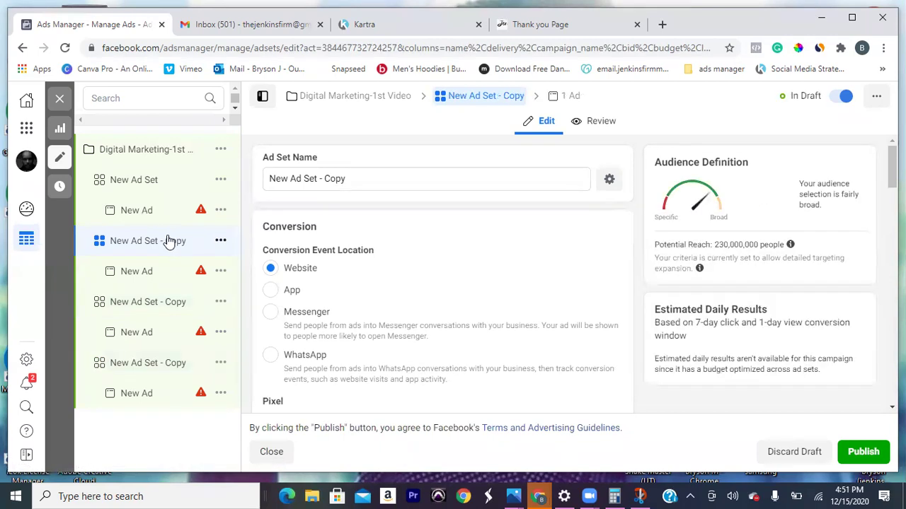
{"action": "left_click", "coordinate": [359, 178]}
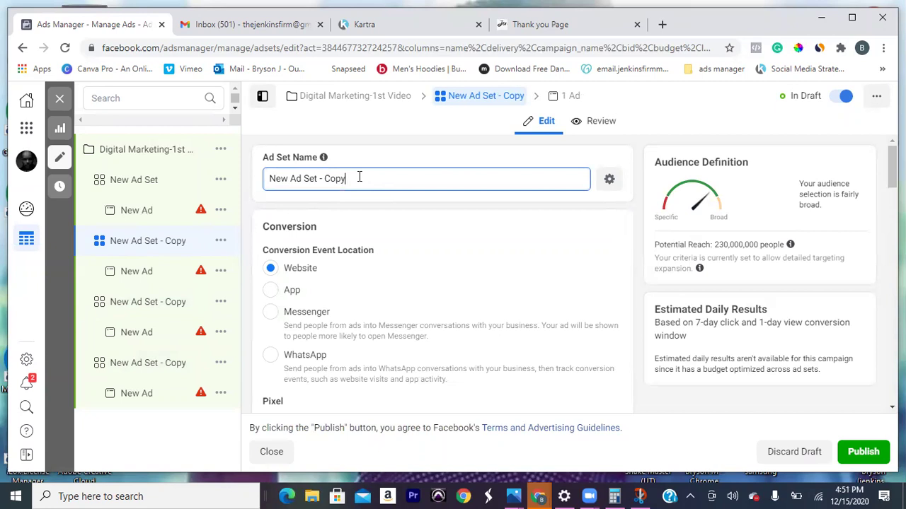
{"action": "left_click", "coordinate": [154, 186]}
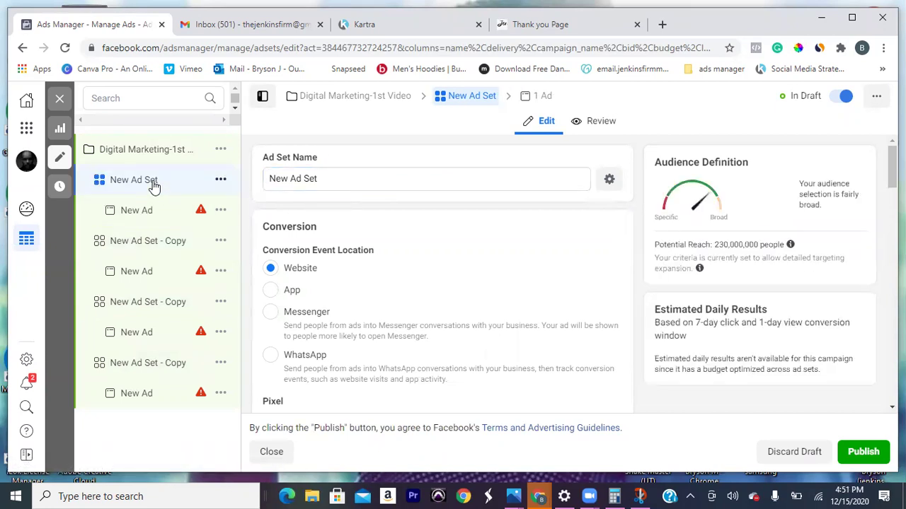
{"action": "left_click", "coordinate": [329, 184]}
{"action": "left_click_drag", "start_coordinate": [330, 184], "coordinate": [271, 179]}
{"action": "type", "text": "Atlan"}
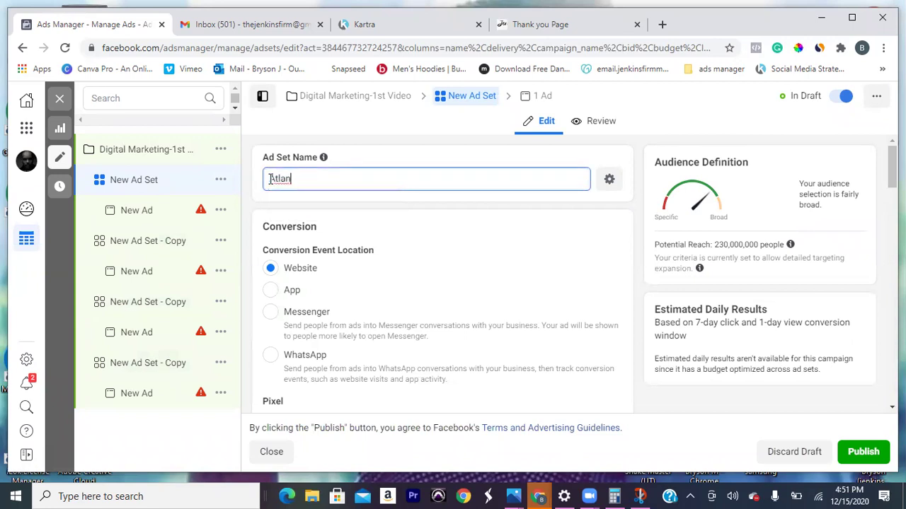
{"action": "type", "text": "ta-"}
Step: Choose Thank You Page-Strat Call as the conversion event for the Atlanta ad set
{"action": "left_click_drag", "start_coordinate": [892, 167], "coordinate": [892, 210]}
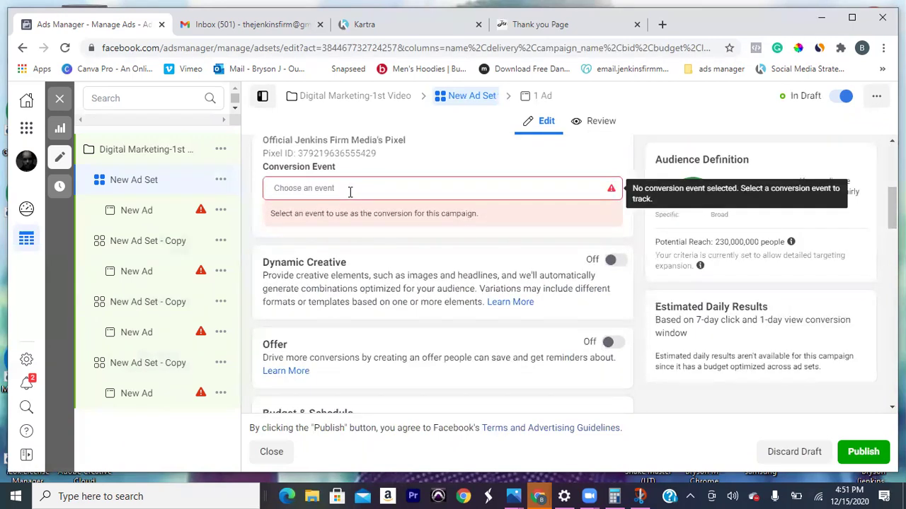
{"action": "left_click", "coordinate": [323, 186]}
{"action": "left_click", "coordinate": [298, 233]}
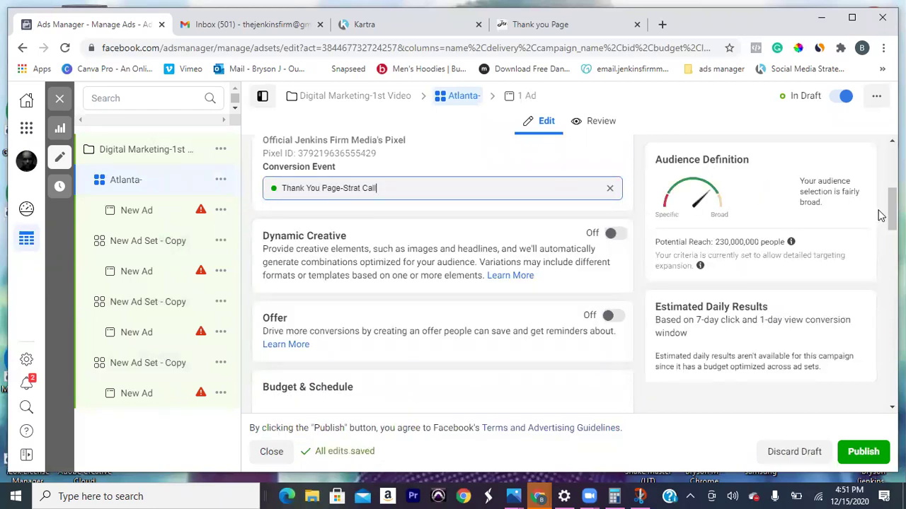
Step: Schedule the Atlanta ad set to start on Dec 17, 2020 at 6:00 AM
{"action": "left_click_drag", "start_coordinate": [892, 209], "coordinate": [893, 238]}
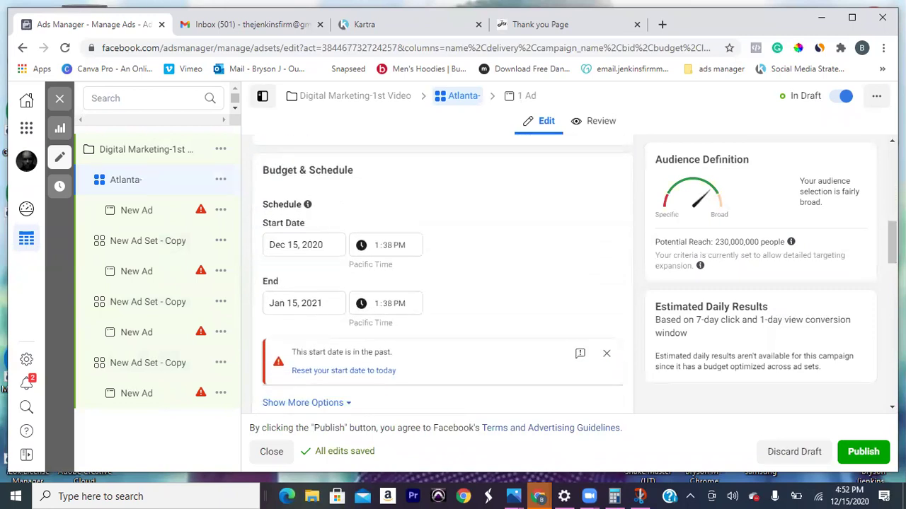
{"action": "left_click", "coordinate": [319, 247]}
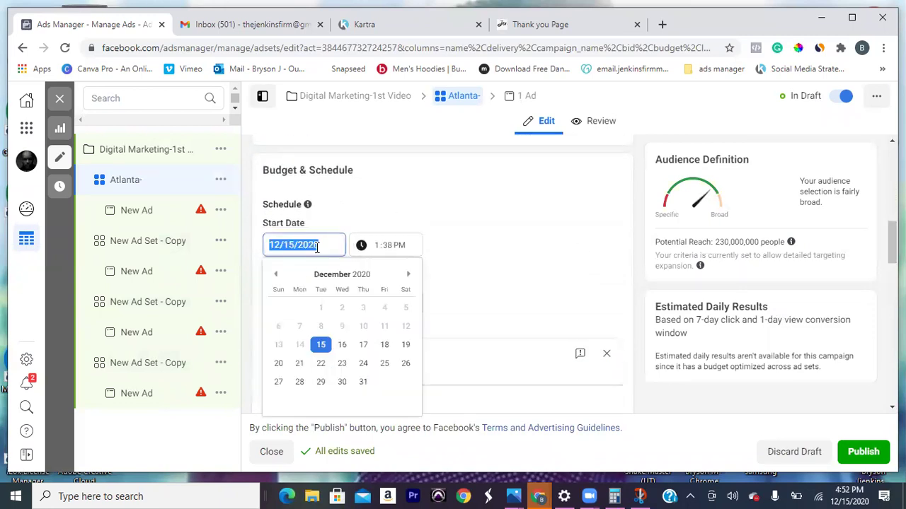
{"action": "left_click", "coordinate": [362, 347]}
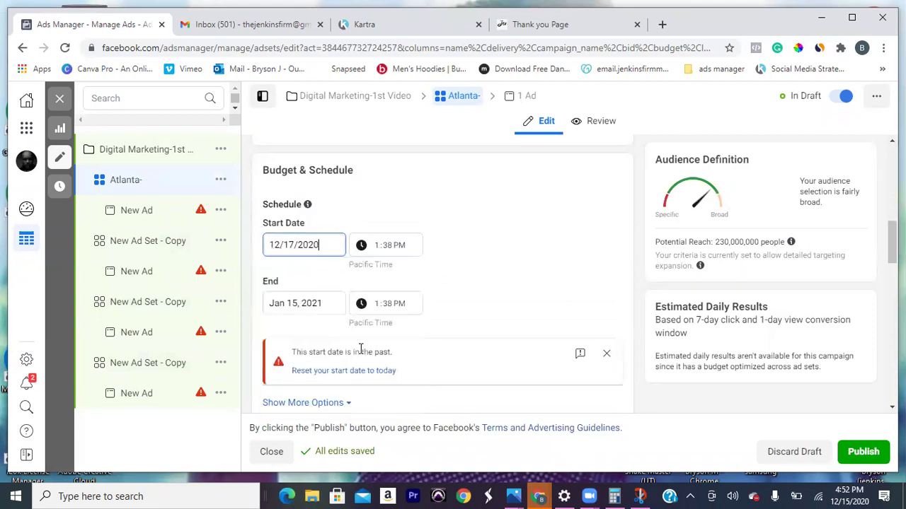
{"action": "left_click", "coordinate": [377, 244]}
{"action": "left_click", "coordinate": [387, 252]}
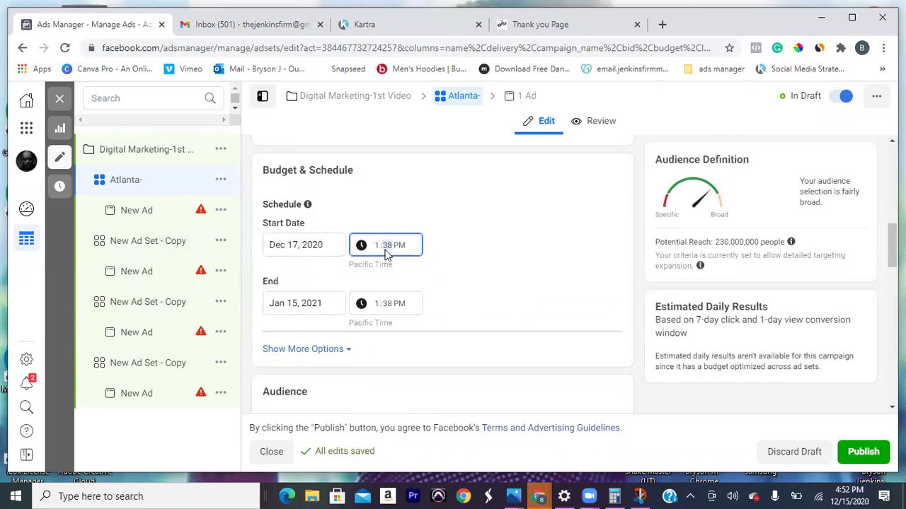
{"action": "left_click", "coordinate": [375, 245]}
{"action": "type", "text": "6"}
{"action": "left_click", "coordinate": [401, 245]}
{"action": "key", "text": "Down"}
Step: Set the ad set's end to Dec 31, 2020 at 6:00 AM
{"action": "left_click", "coordinate": [318, 303]}
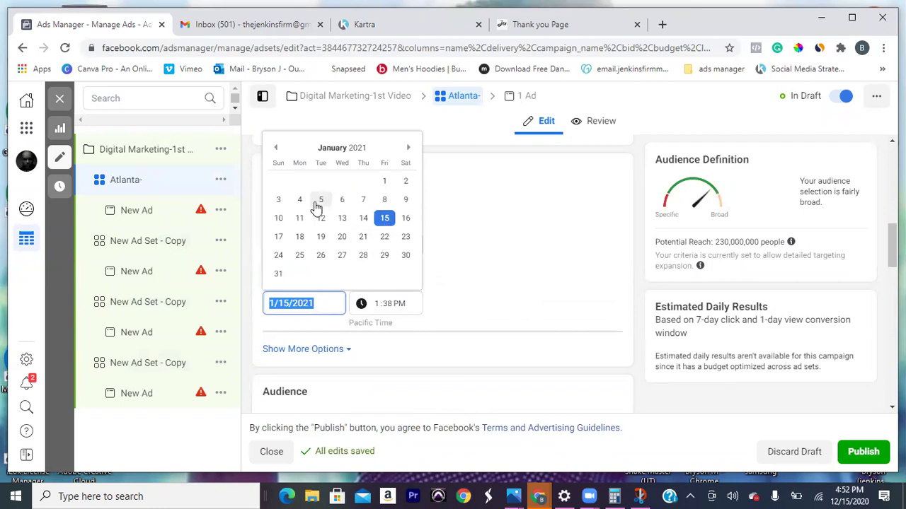
{"action": "left_click", "coordinate": [277, 148]}
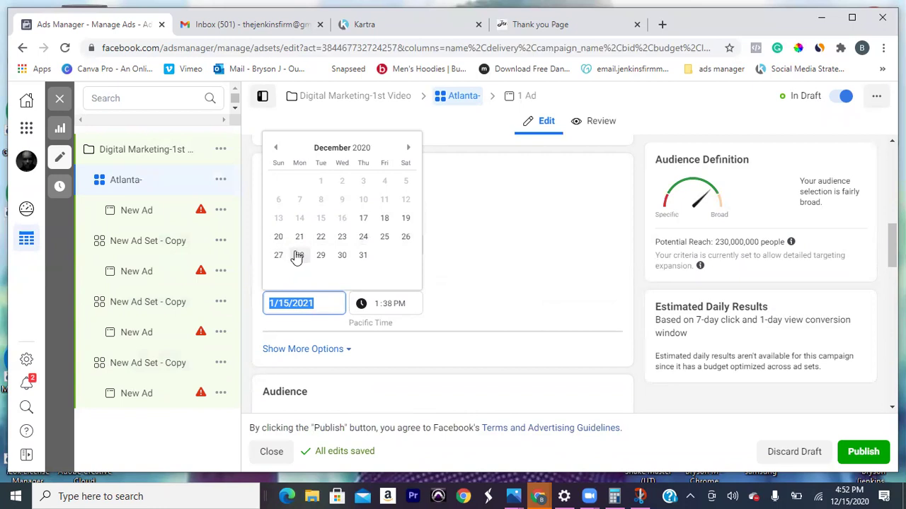
{"action": "left_click", "coordinate": [364, 255]}
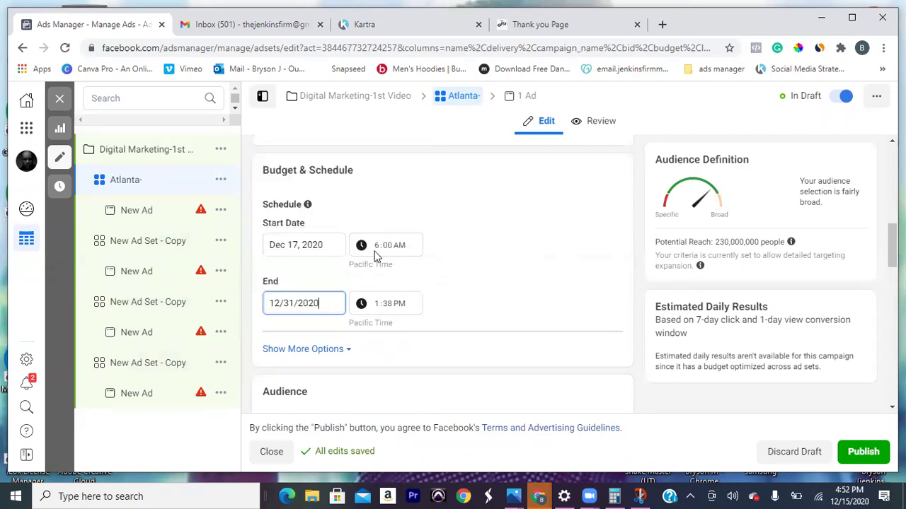
{"action": "left_click", "coordinate": [377, 306]}
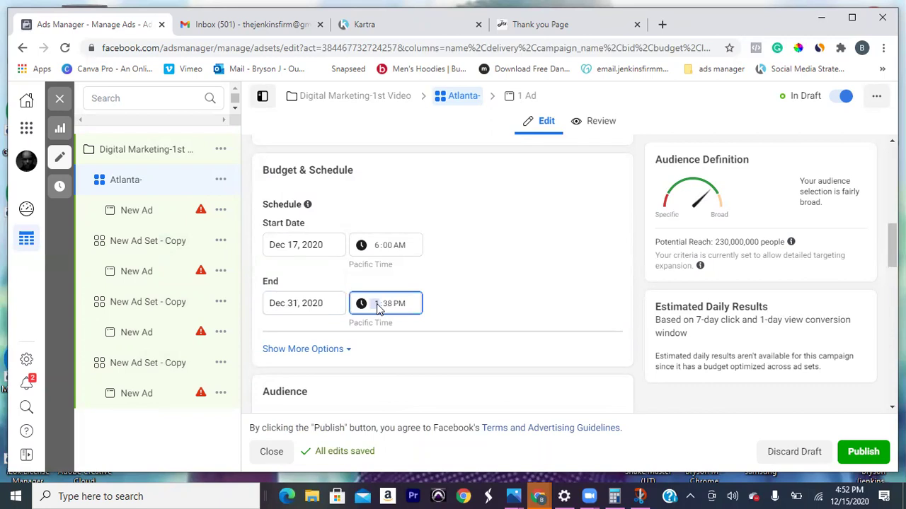
{"action": "left_click", "coordinate": [386, 311]}
{"action": "left_click", "coordinate": [400, 312]}
{"action": "key", "text": "a"}
{"action": "left_click", "coordinate": [461, 291]}
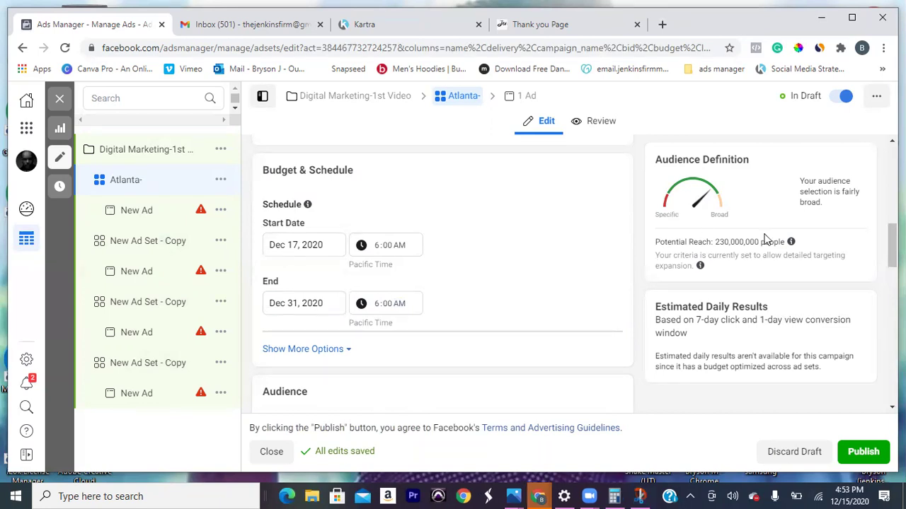
Step: Change the audience location from the whole United States to the city of Atlanta, Georgia
{"action": "scroll", "coordinate": [892, 247], "scroll_direction": "down", "scroll_amount": 2}
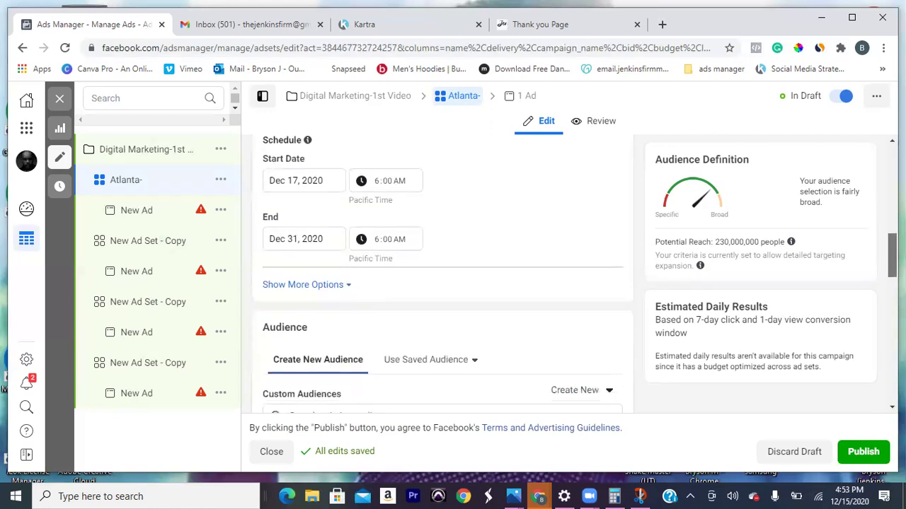
{"action": "scroll", "coordinate": [442, 283], "scroll_direction": "up", "scroll_amount": 1}
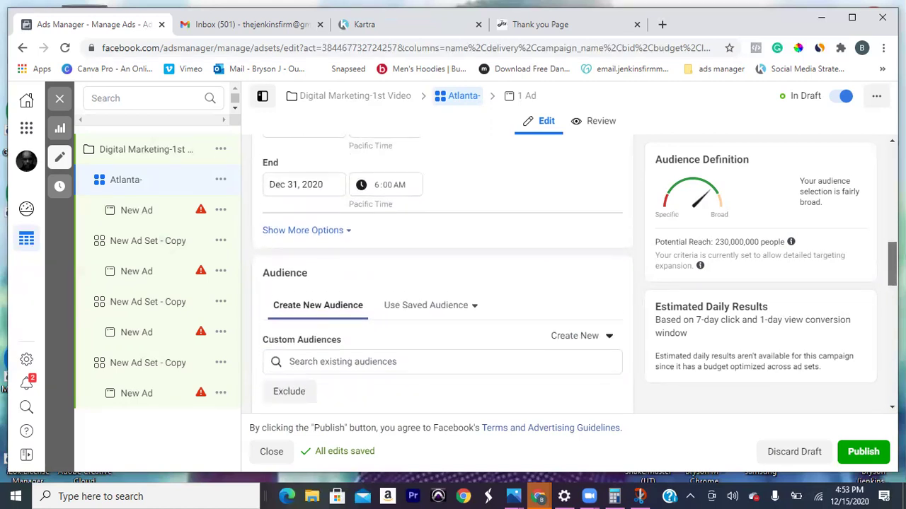
{"action": "scroll", "coordinate": [443, 283], "scroll_direction": "down", "scroll_amount": 1}
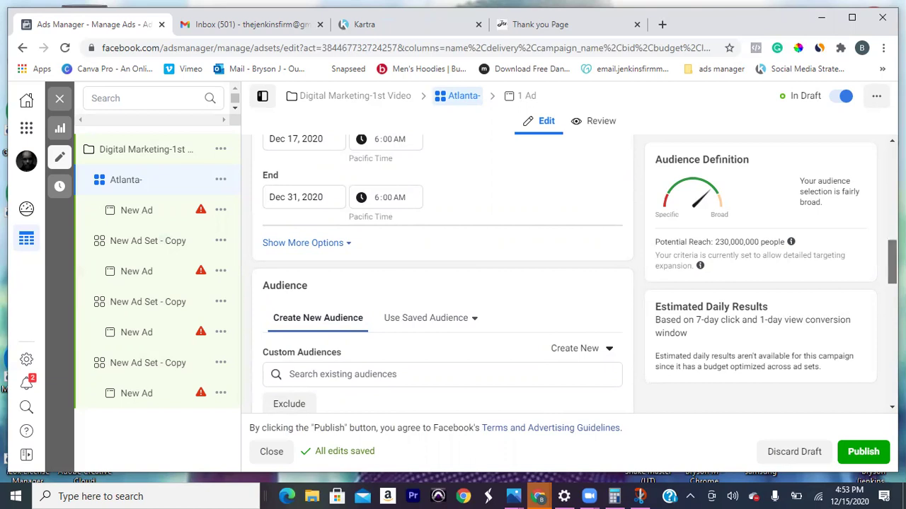
{"action": "scroll", "coordinate": [443, 283], "scroll_direction": "down", "scroll_amount": 1}
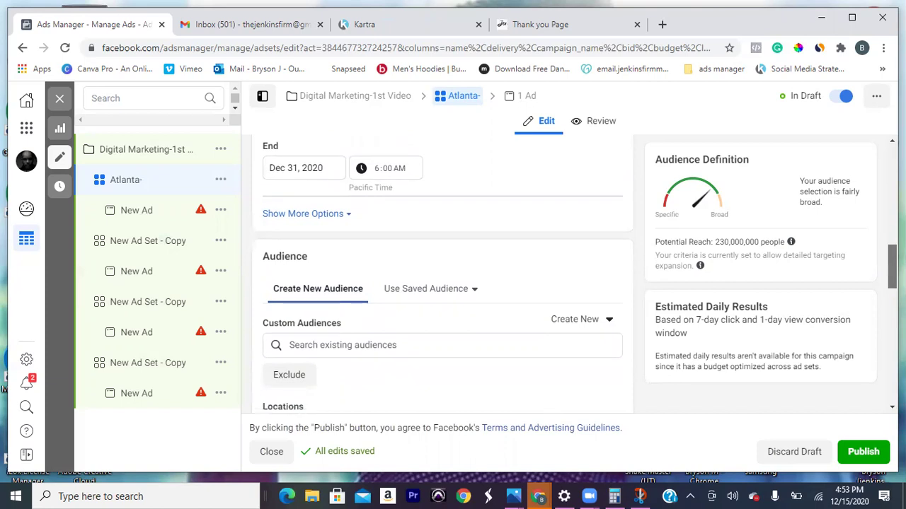
{"action": "scroll", "coordinate": [442, 272], "scroll_direction": "down", "scroll_amount": 2}
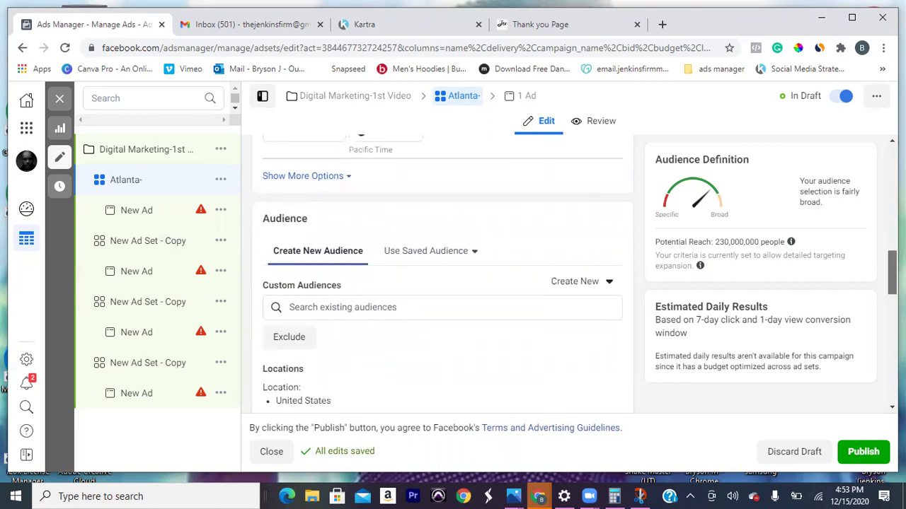
{"action": "scroll", "coordinate": [442, 276], "scroll_direction": "down", "scroll_amount": 1}
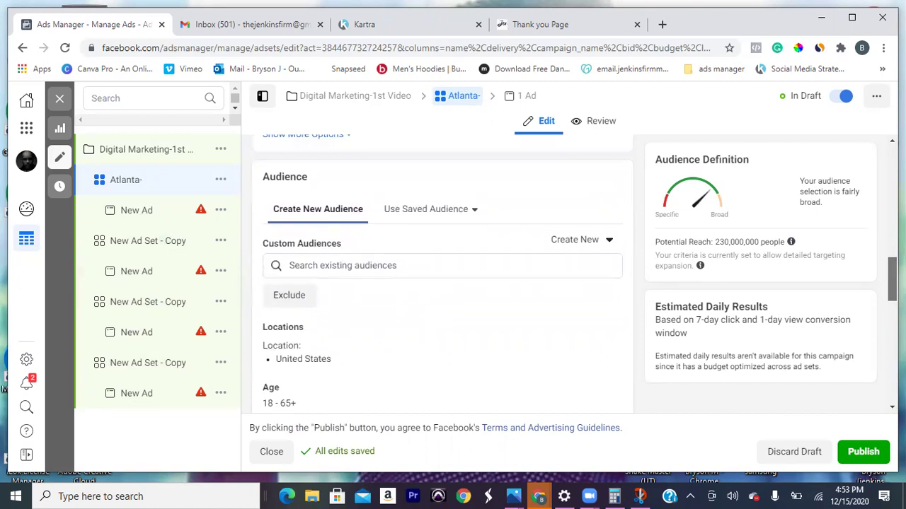
{"action": "scroll", "coordinate": [535, 302], "scroll_direction": "down", "scroll_amount": 1}
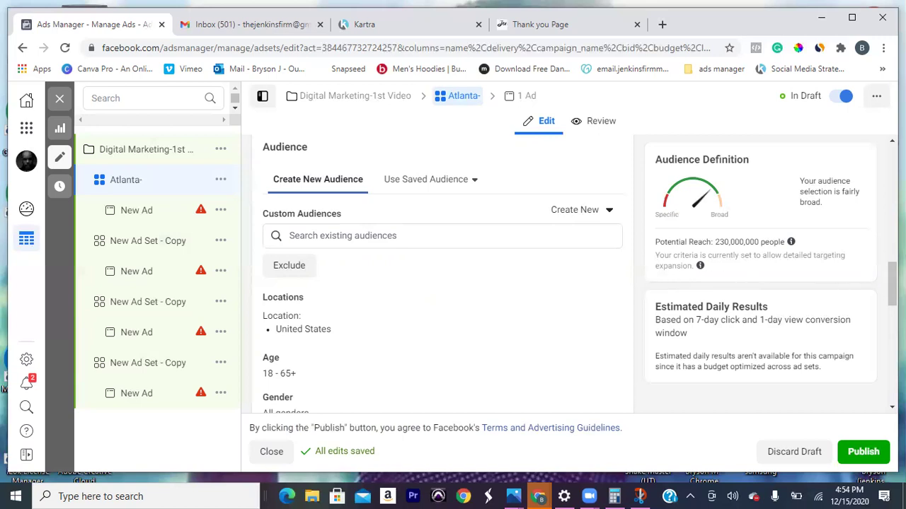
{"action": "scroll", "coordinate": [443, 276], "scroll_direction": "down", "scroll_amount": 1}
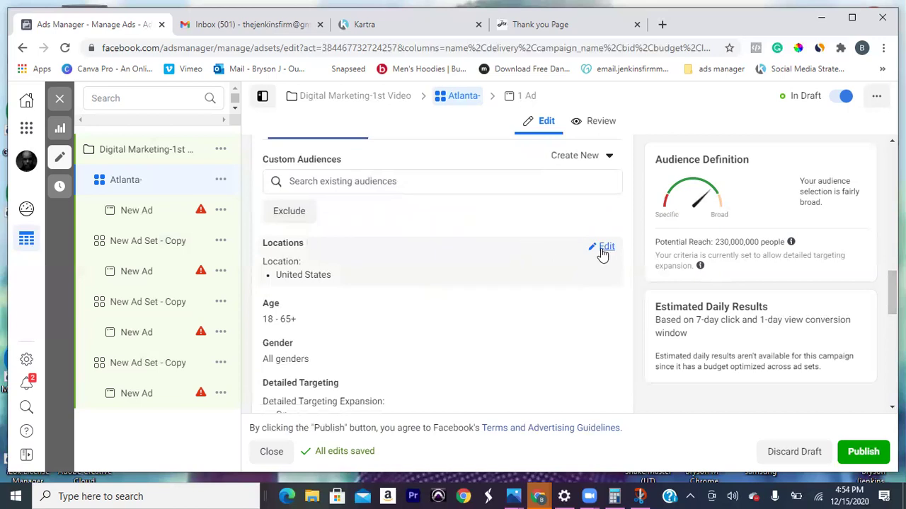
{"action": "left_click", "coordinate": [599, 249]}
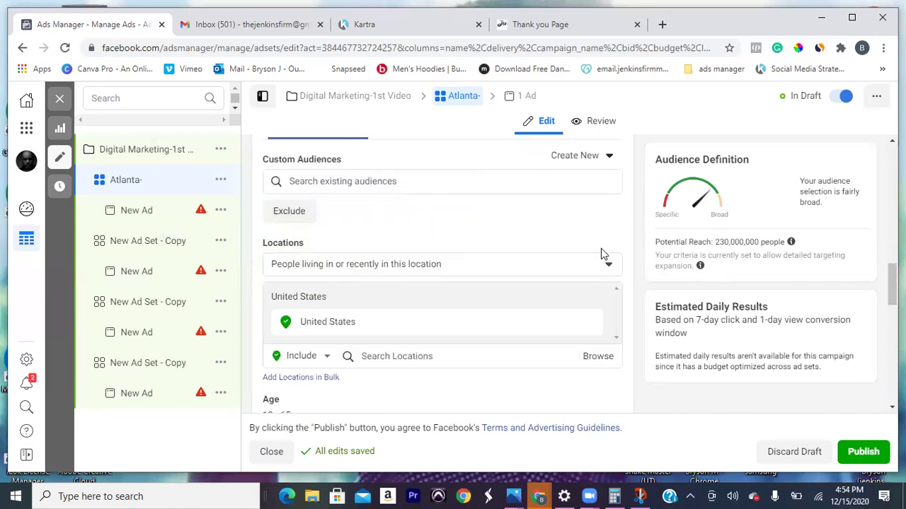
{"action": "left_click", "coordinate": [383, 358]}
{"action": "type", "text": "atl"}
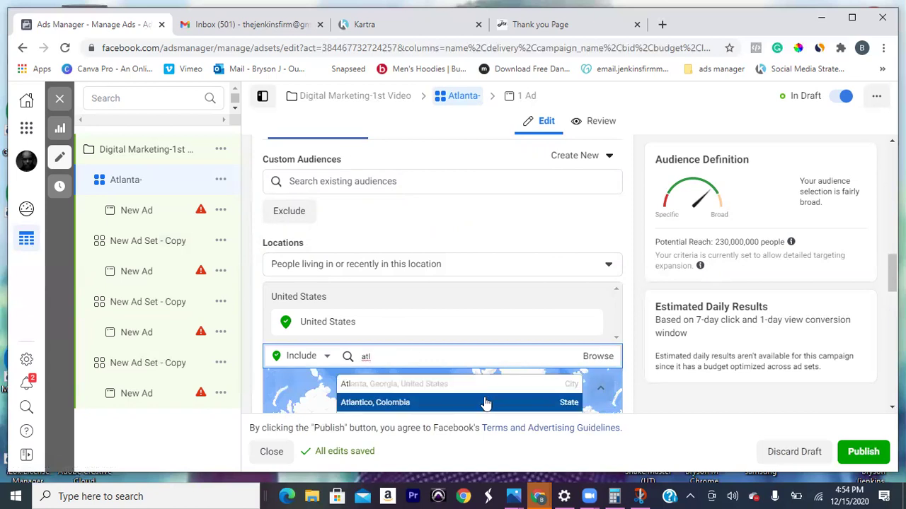
{"action": "type", "text": "ant"}
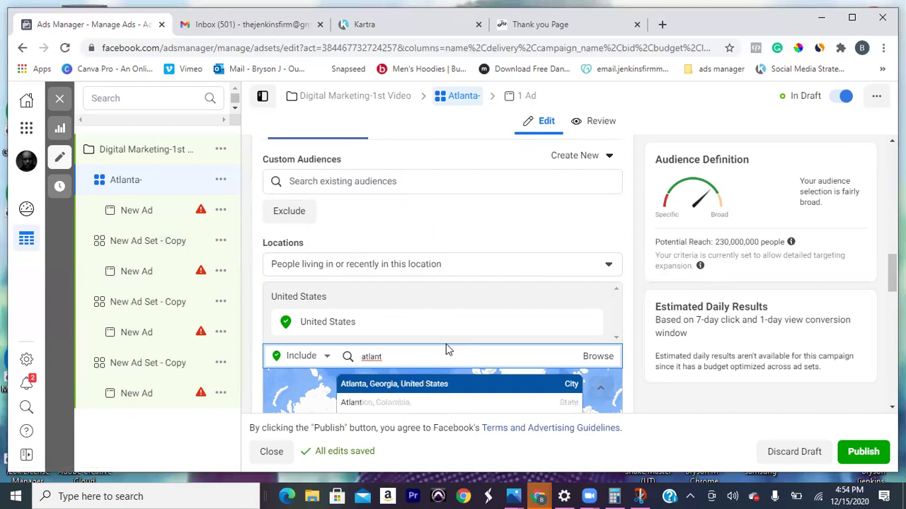
{"action": "left_click", "coordinate": [426, 393]}
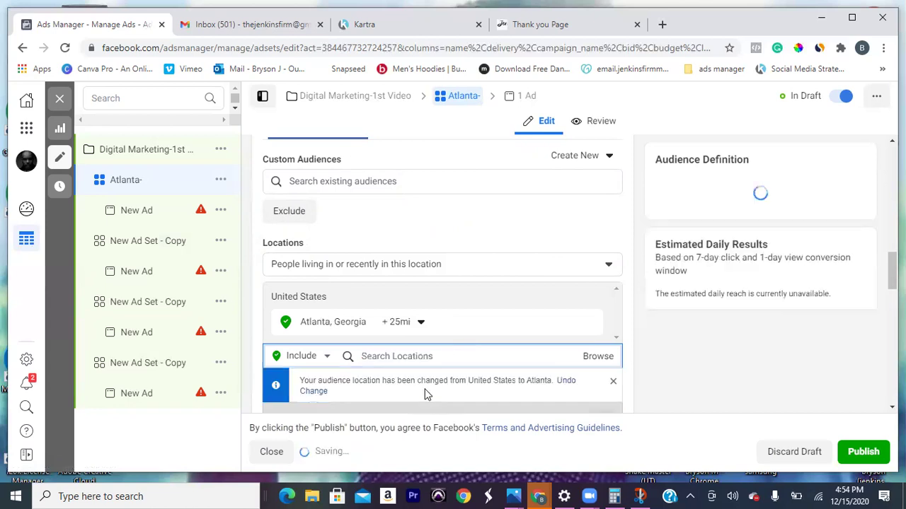
Step: Widen the targeting radius around Atlanta and look over the remaining ad set settings
{"action": "left_click", "coordinate": [420, 322]}
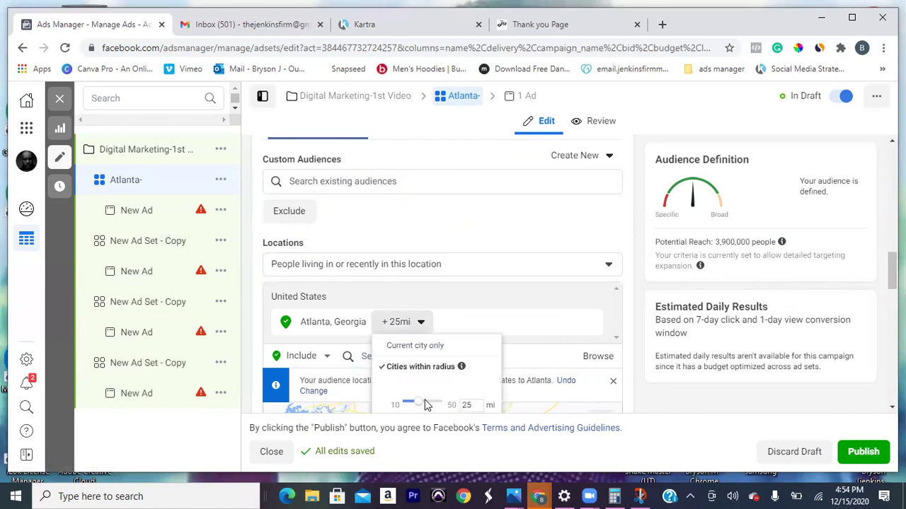
{"action": "scroll", "coordinate": [435, 404], "scroll_direction": "down", "scroll_amount": 5}
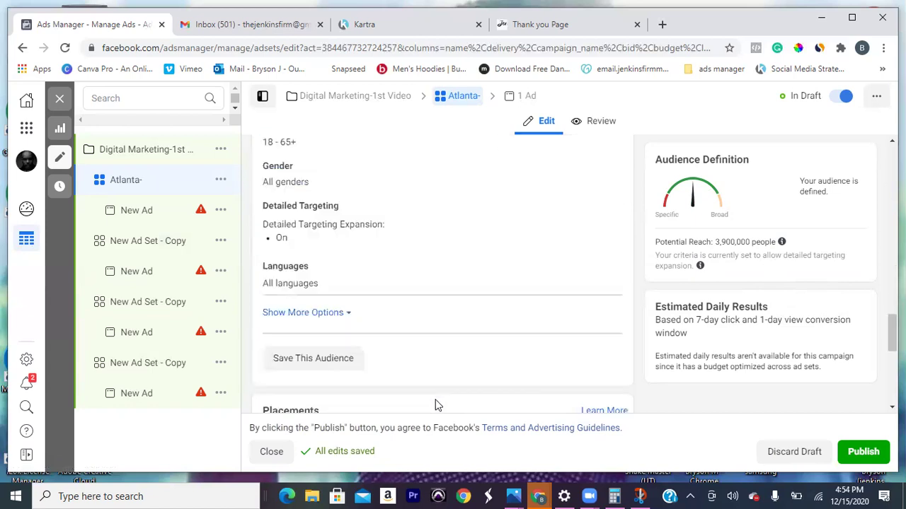
{"action": "scroll", "coordinate": [435, 404], "scroll_direction": "down", "scroll_amount": 4}
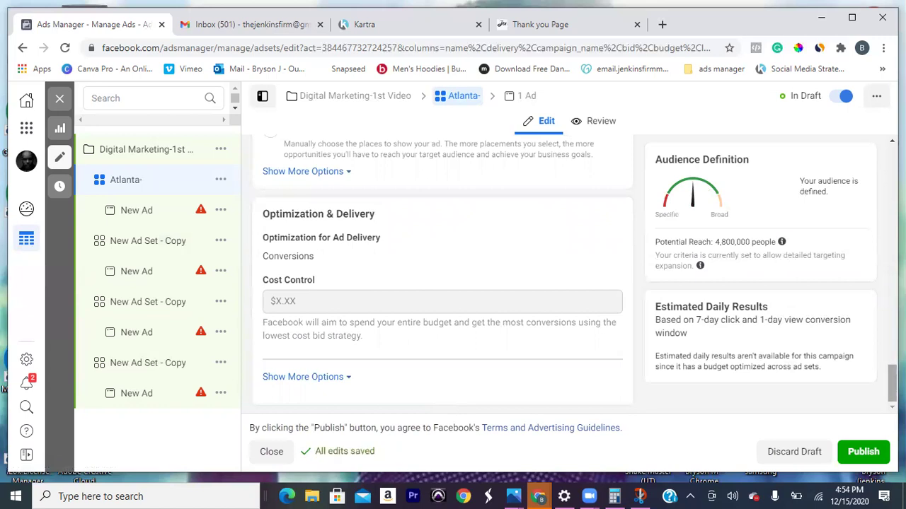
{"action": "scroll", "coordinate": [443, 275], "scroll_direction": "up", "scroll_amount": 8}
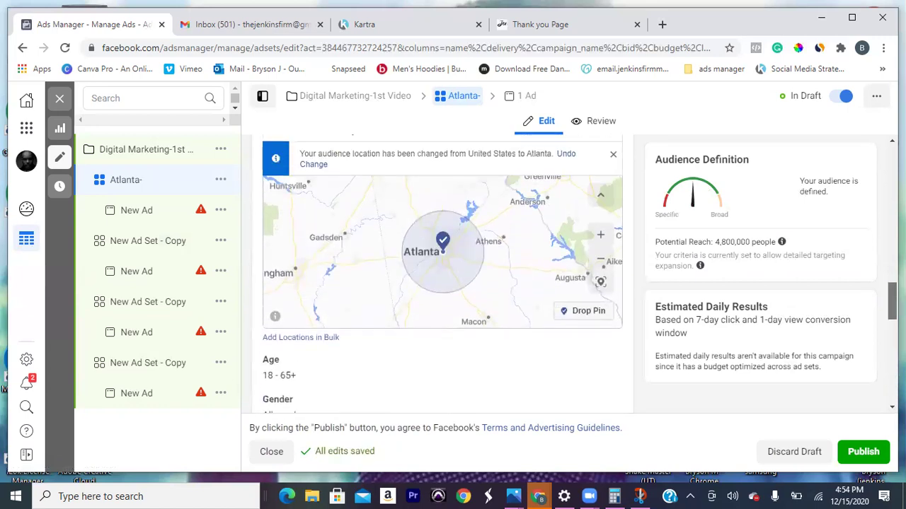
Step: Set the targeting radius around Atlanta, Georgia to 50 mi
{"action": "scroll", "coordinate": [442, 275], "scroll_direction": "up", "scroll_amount": 1}
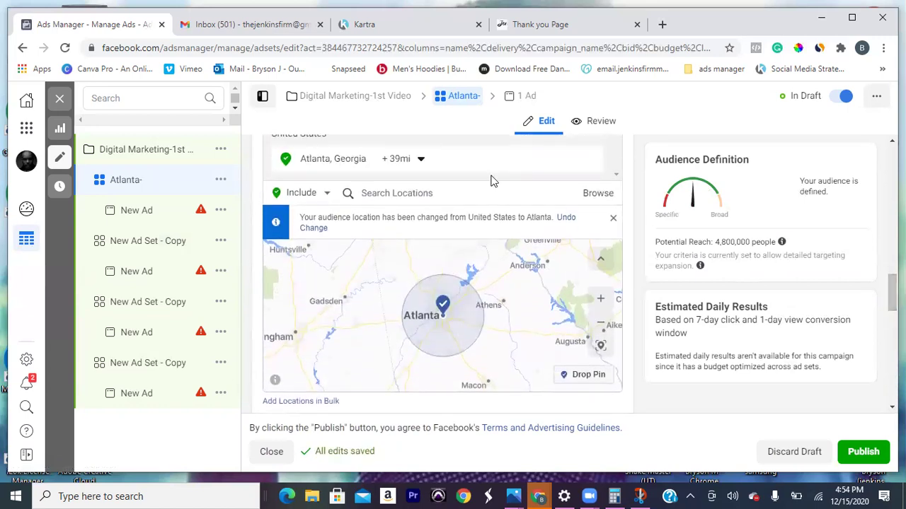
{"action": "left_click", "coordinate": [419, 162]}
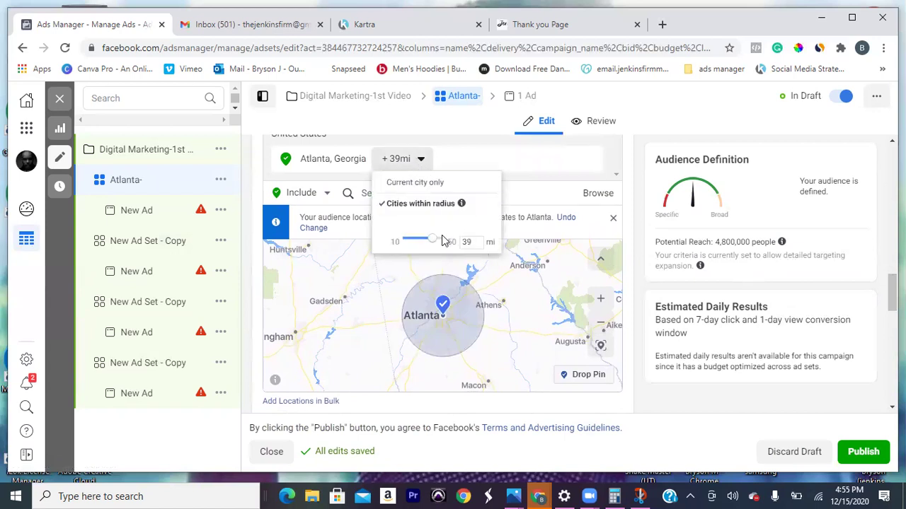
{"action": "left_click_drag", "start_coordinate": [432, 242], "coordinate": [450, 244]}
{"action": "left_click", "coordinate": [516, 218]}
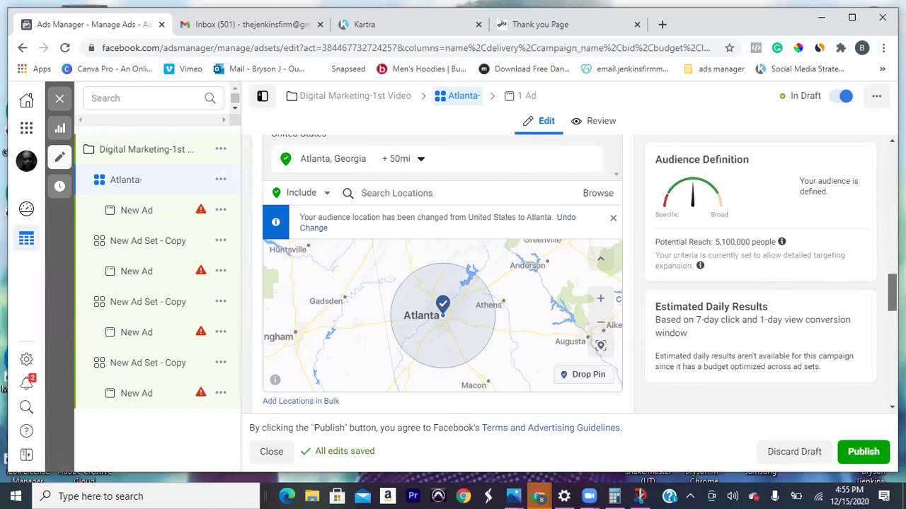
Step: Restrict the Atlanta location targeting to people living in this location
{"action": "scroll", "coordinate": [442, 268], "scroll_direction": "down", "scroll_amount": 3}
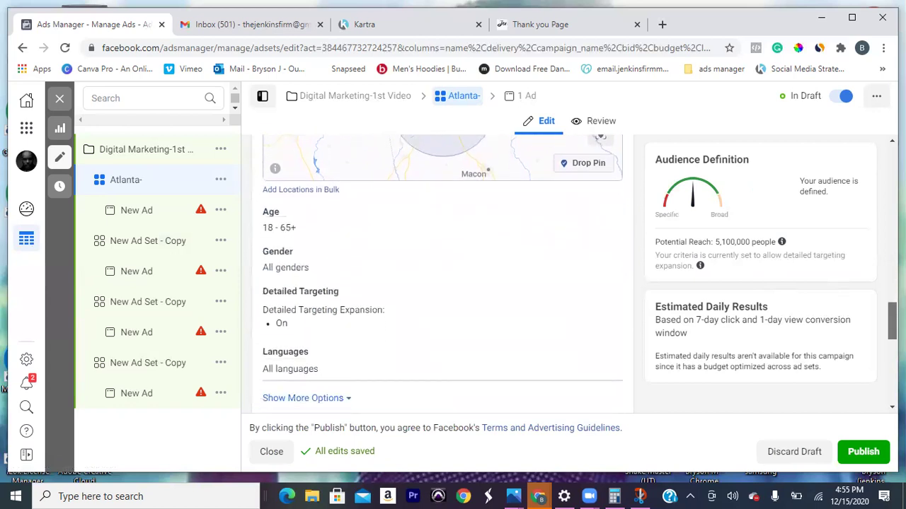
{"action": "scroll", "coordinate": [442, 269], "scroll_direction": "up", "scroll_amount": 5}
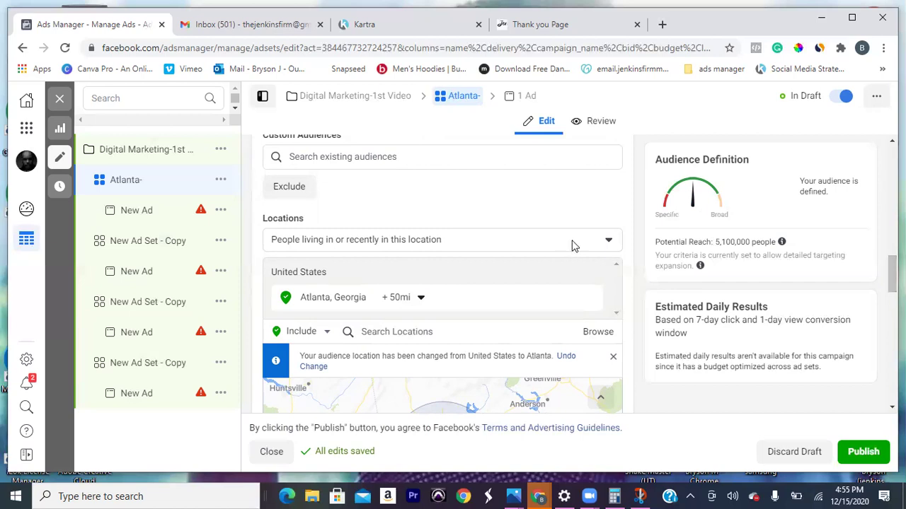
{"action": "left_click", "coordinate": [610, 242]}
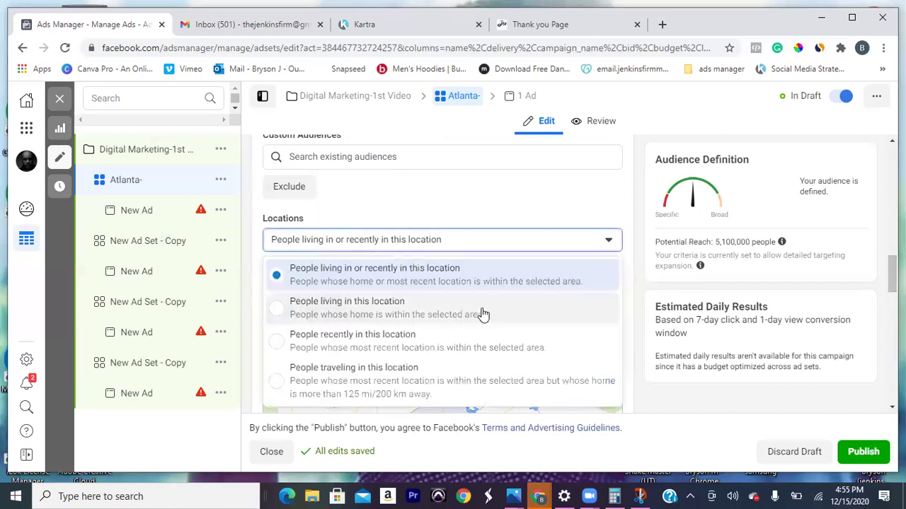
{"action": "left_click", "coordinate": [437, 315]}
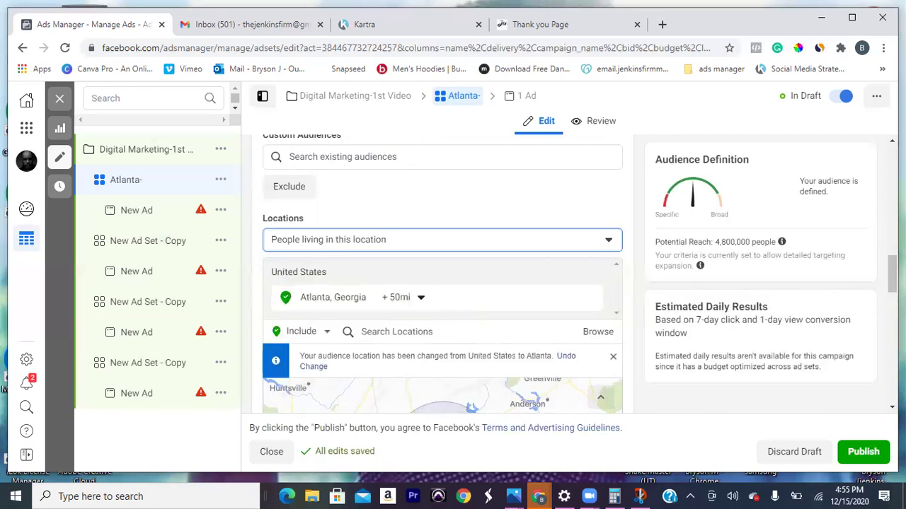
Step: Set the audience's age range to 30 through 65+
{"action": "left_click_drag", "start_coordinate": [892, 273], "coordinate": [893, 327]}
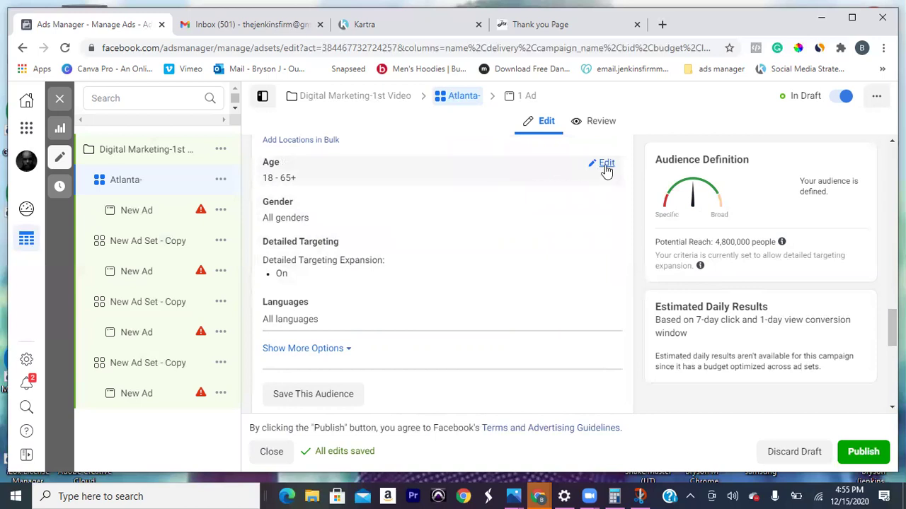
{"action": "left_click", "coordinate": [607, 164]}
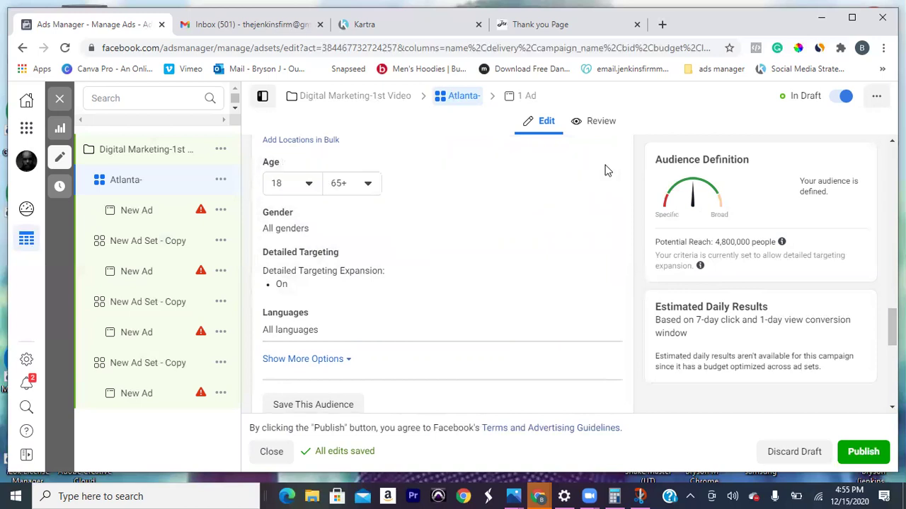
{"action": "left_click", "coordinate": [310, 185]}
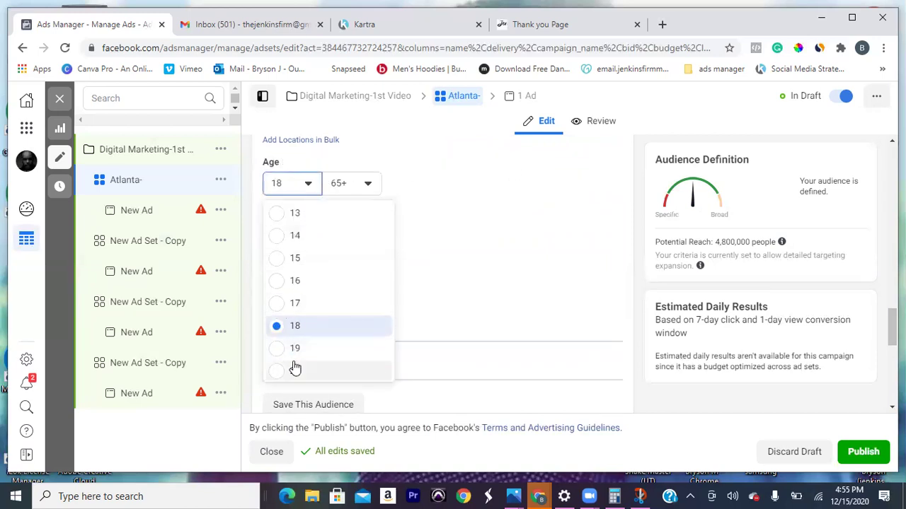
{"action": "scroll", "coordinate": [365, 305], "scroll_direction": "down", "scroll_amount": 3}
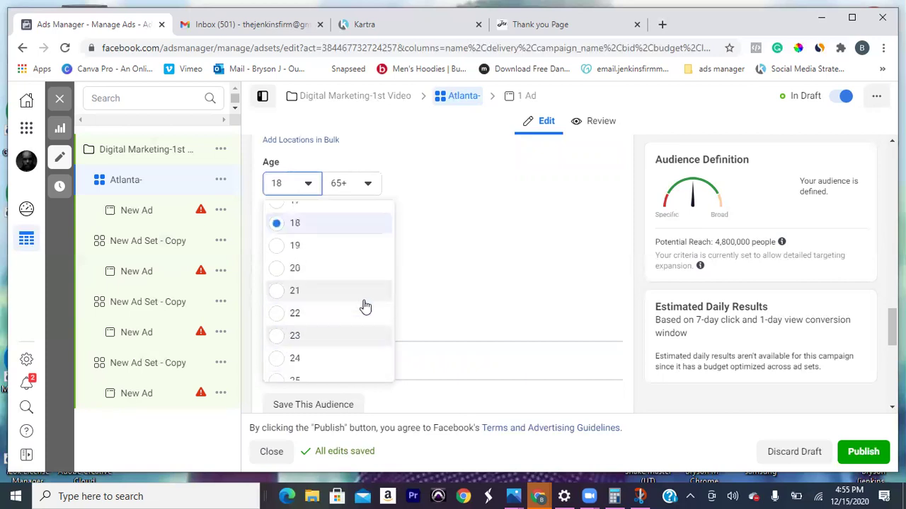
{"action": "scroll", "coordinate": [365, 305], "scroll_direction": "down", "scroll_amount": 2}
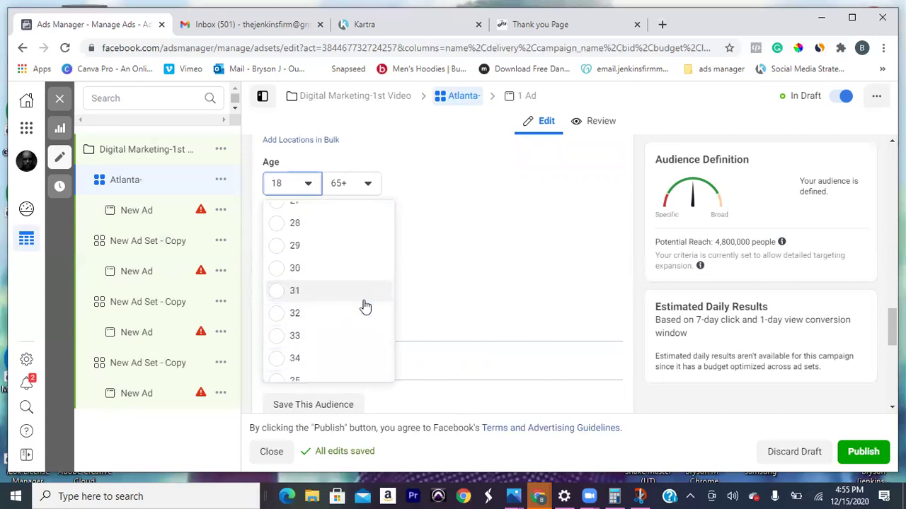
{"action": "left_click", "coordinate": [276, 271]}
{"action": "left_click", "coordinate": [361, 184]}
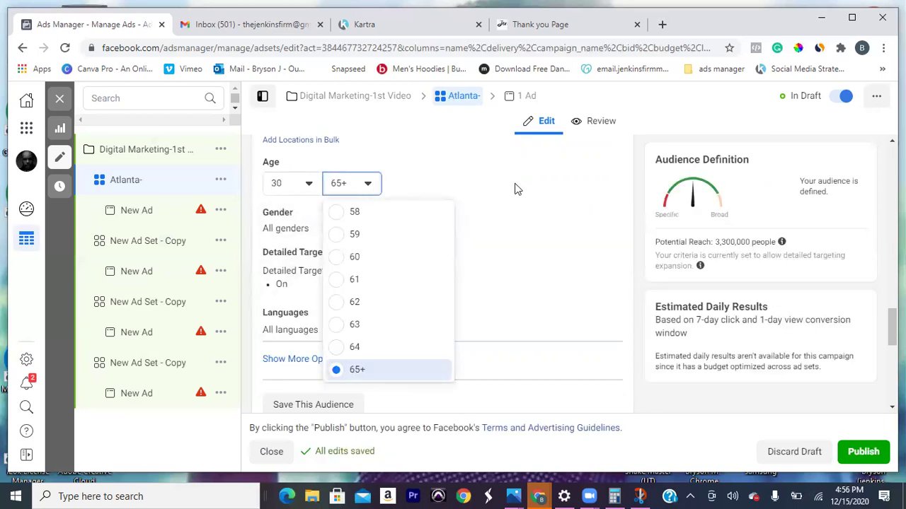
{"action": "left_click", "coordinate": [483, 171]}
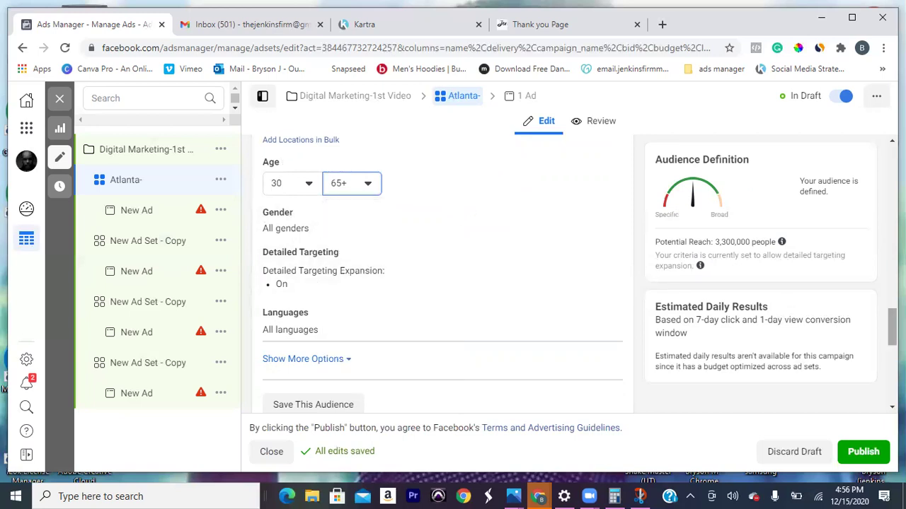
Step: Open the ad set's detailed targeting for adding demographics, interests or behaviors
{"action": "scroll", "coordinate": [891, 326], "scroll_direction": "up", "scroll_amount": 2}
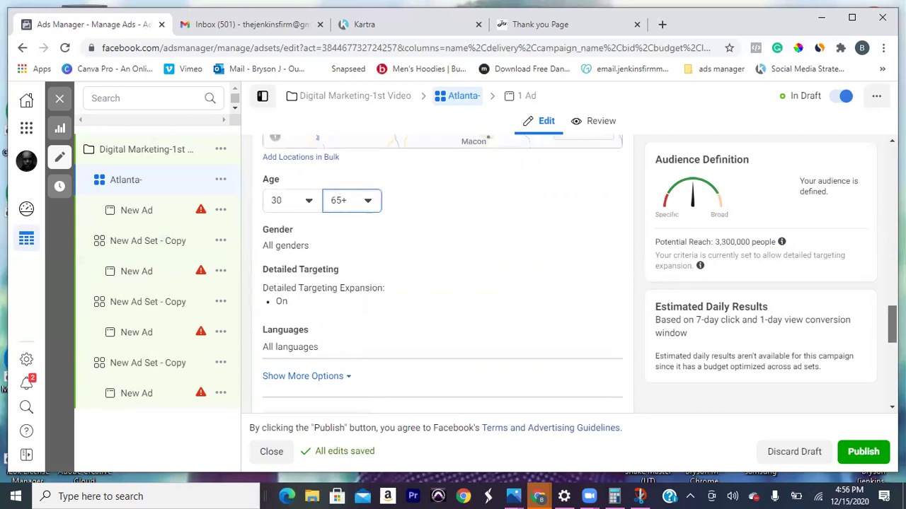
{"action": "scroll", "coordinate": [442, 276], "scroll_direction": "down", "scroll_amount": 1}
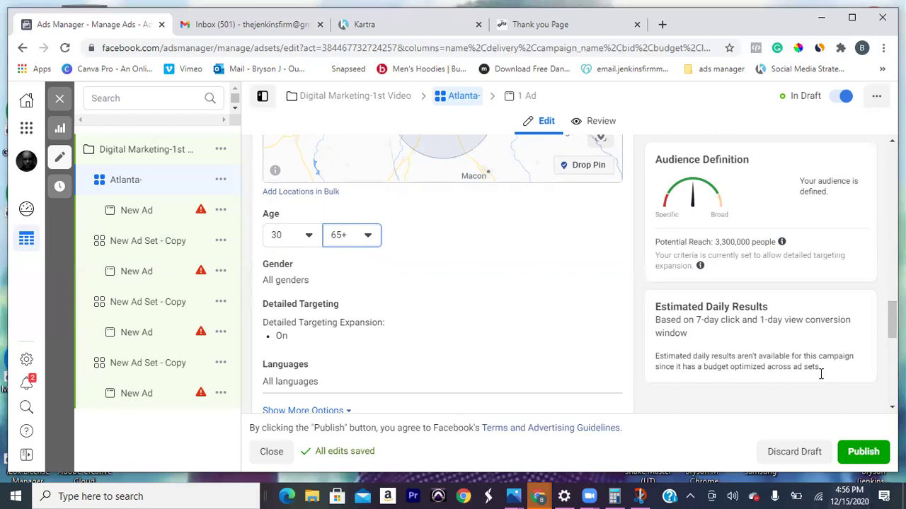
{"action": "mouse_move", "coordinate": [592, 329]}
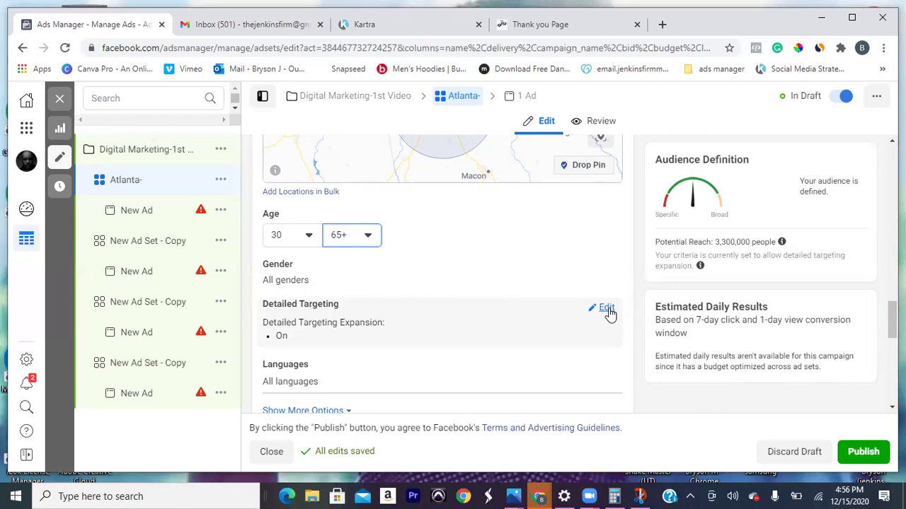
{"action": "left_click", "coordinate": [606, 309]}
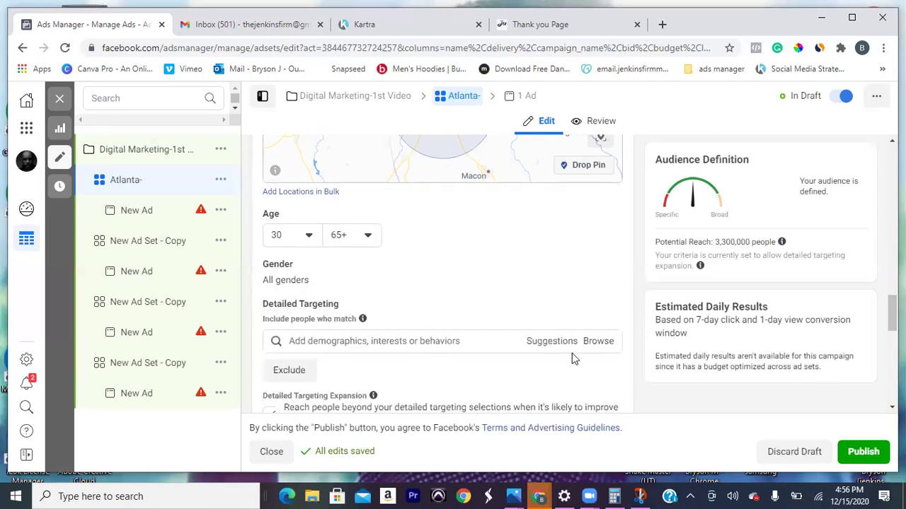
{"action": "left_click", "coordinate": [401, 342]}
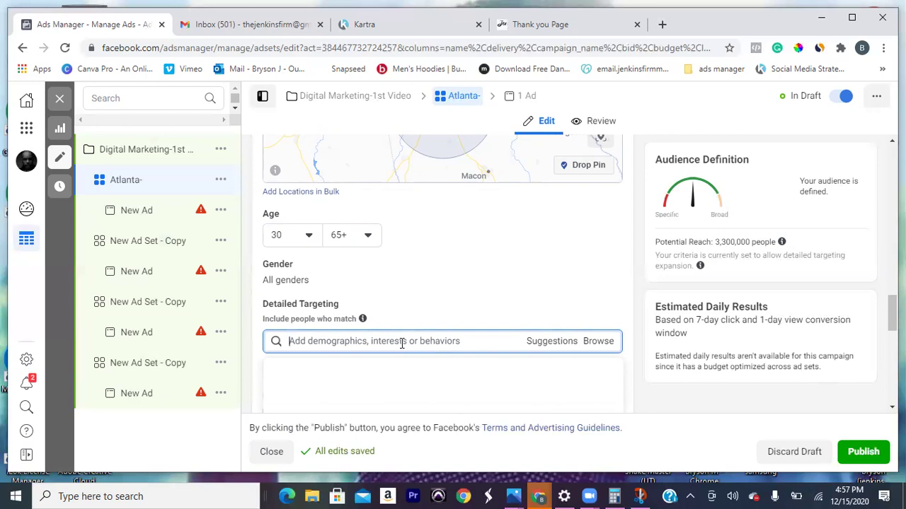
{"action": "type", "text": "bu"}
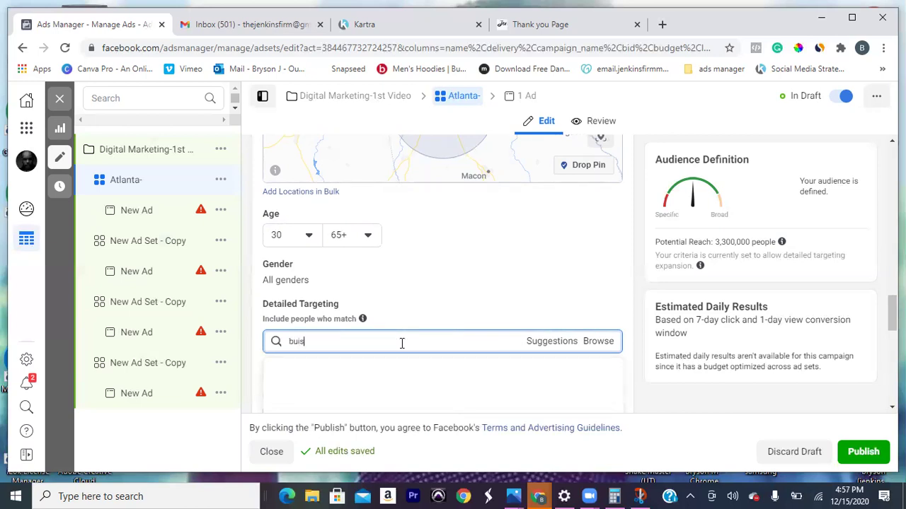
{"action": "type", "text": "sin"}
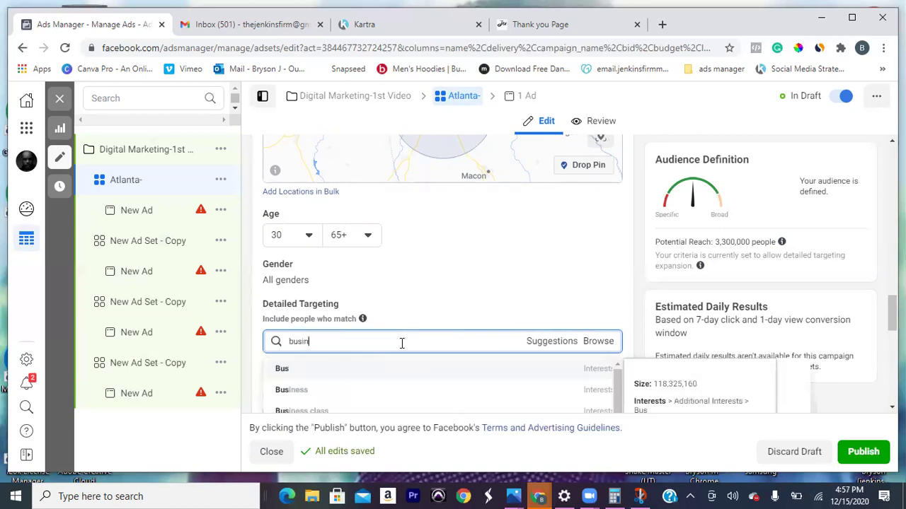
{"action": "type", "text": "ess "}
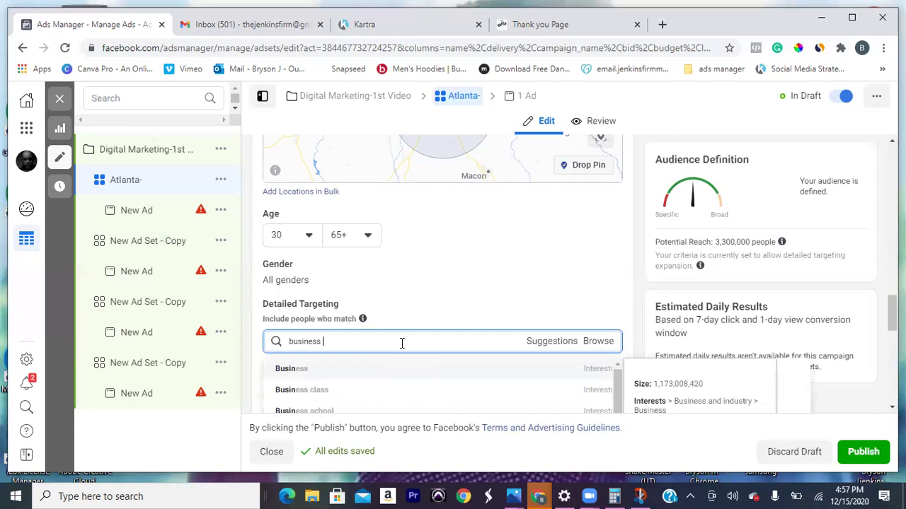
{"action": "type", "text": "page"}
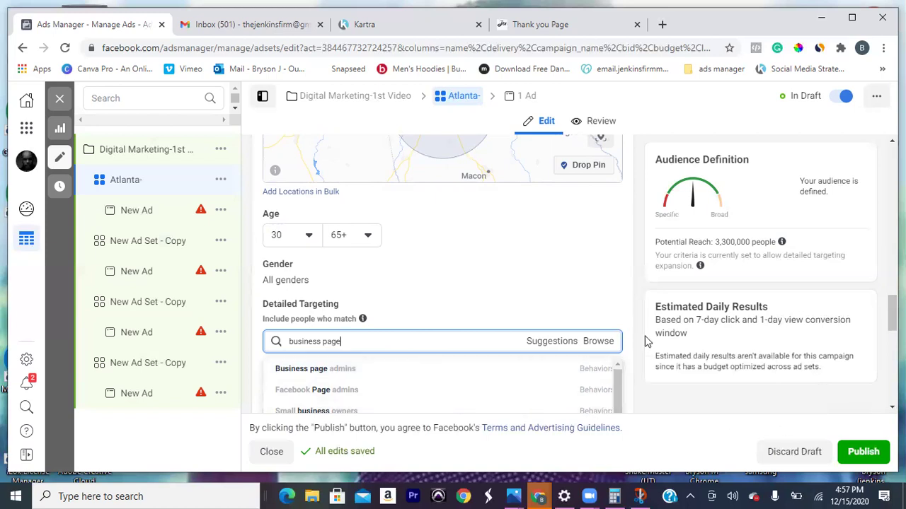
{"action": "scroll", "coordinate": [608, 396], "scroll_direction": "down", "scroll_amount": 2}
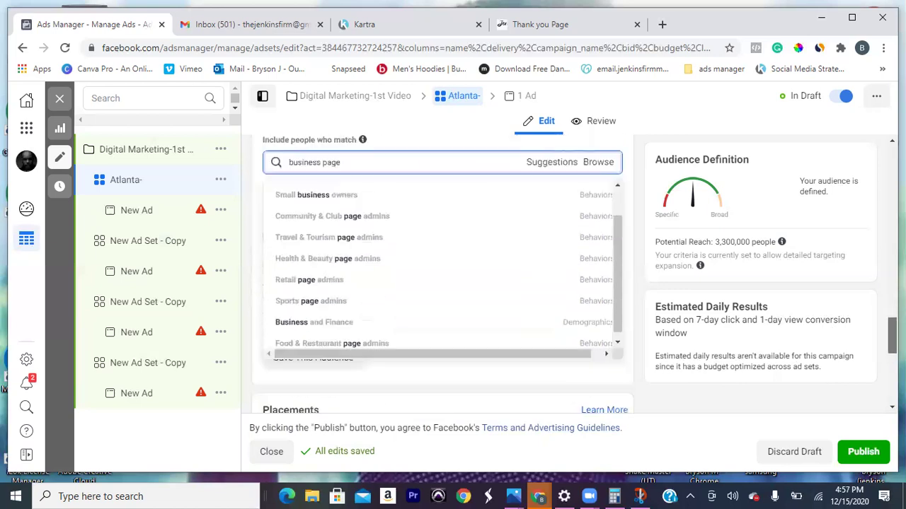
{"action": "key", "text": "Escape"}
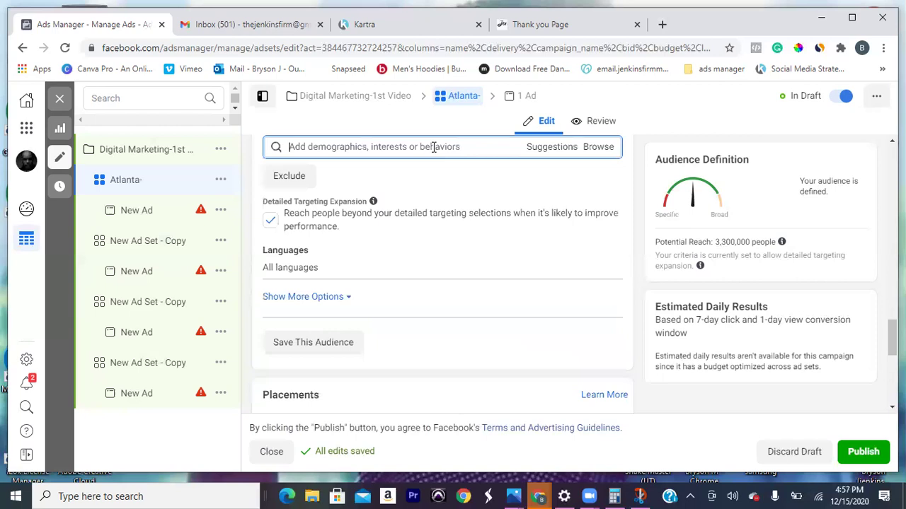
Step: Find "business page" in detailed targeting, add the Business page admins behavior, and look over the suggested targeting options
{"action": "type", "text": "business page"}
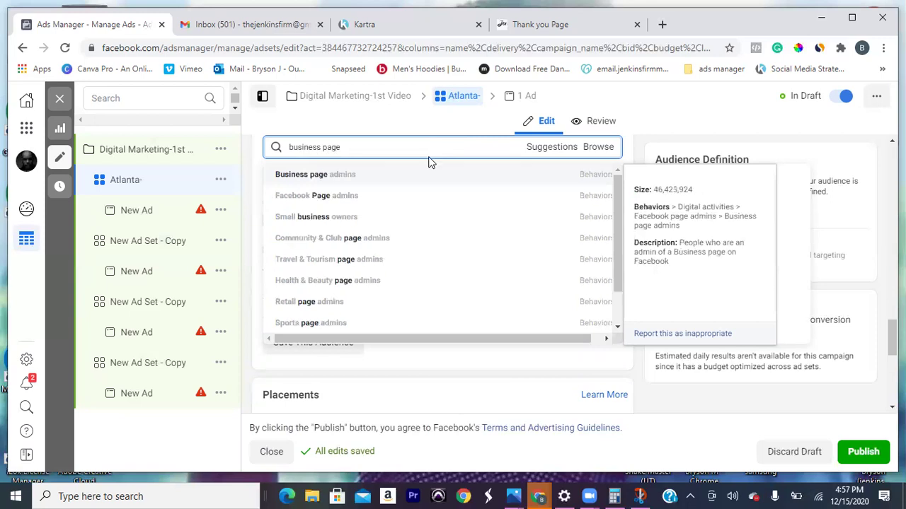
{"action": "left_click", "coordinate": [363, 177]}
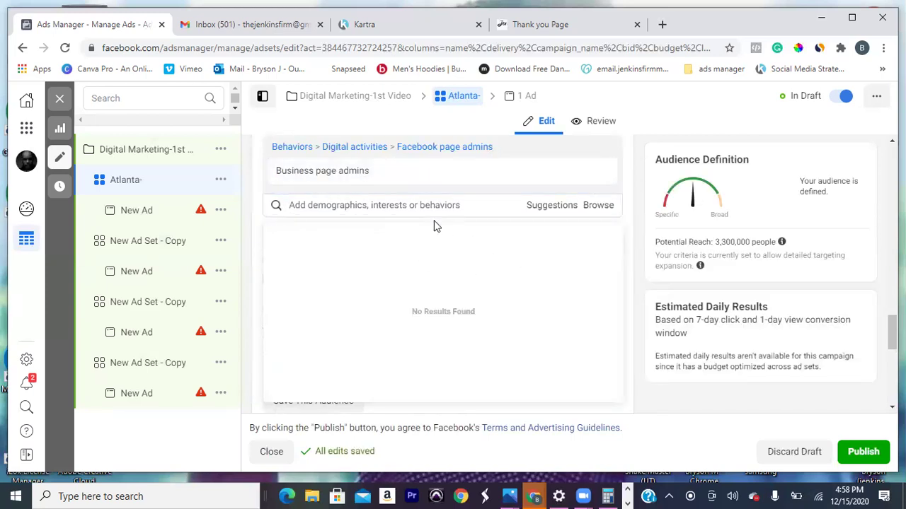
{"action": "left_click", "coordinate": [549, 207]}
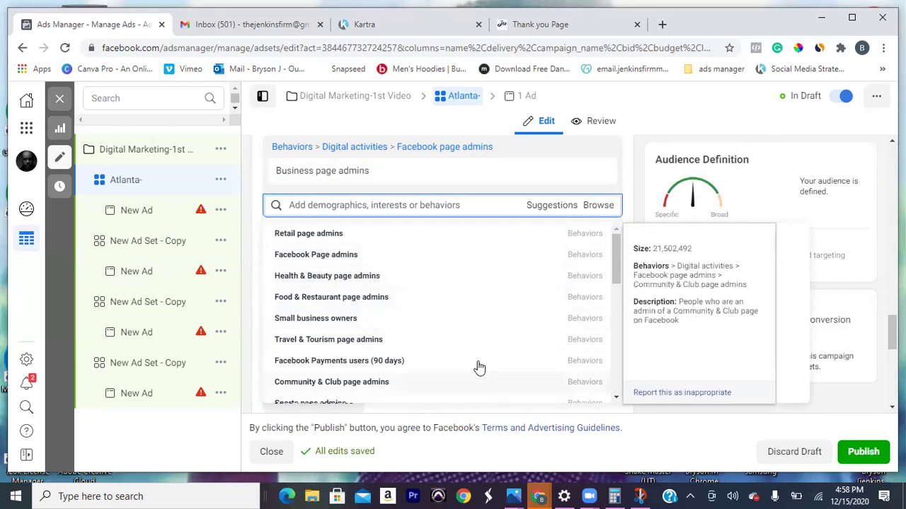
{"action": "left_click_drag", "start_coordinate": [613, 262], "coordinate": [599, 295]}
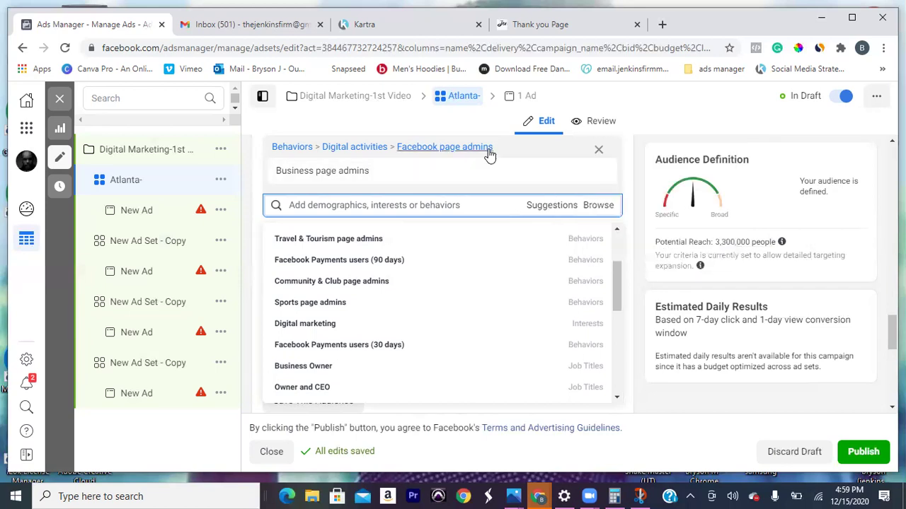
{"action": "left_click", "coordinate": [452, 123]}
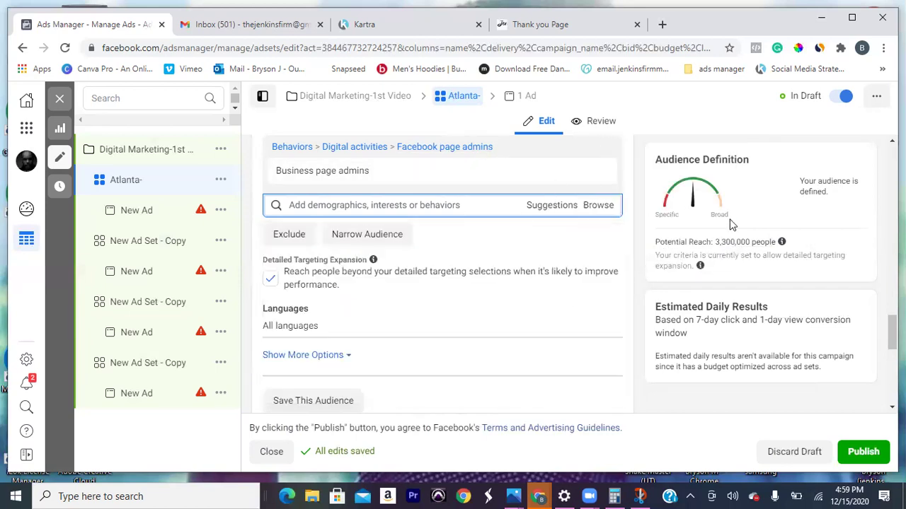
Step: Rename the ad set as "Atlanta-Business Page Admin-30-65"
{"action": "left_click_drag", "start_coordinate": [892, 332], "coordinate": [892, 150]}
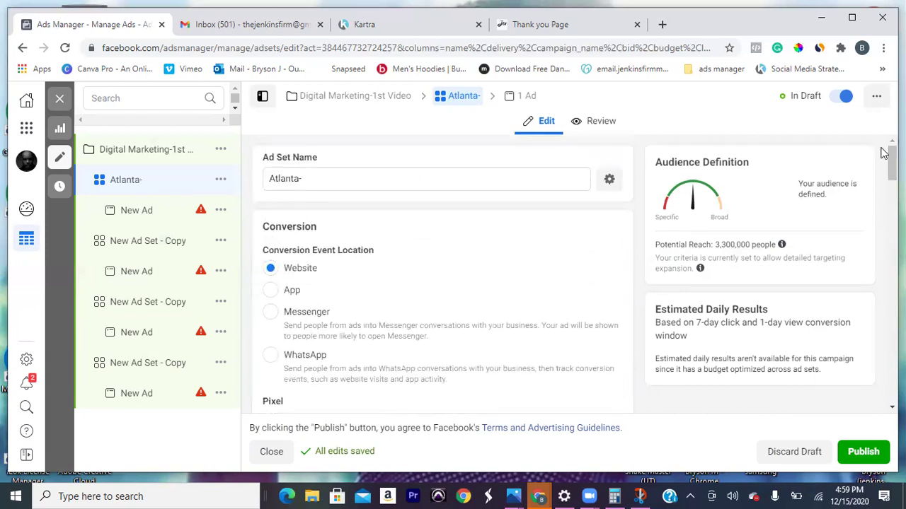
{"action": "left_click", "coordinate": [432, 179]}
{"action": "type", "text": "Business"}
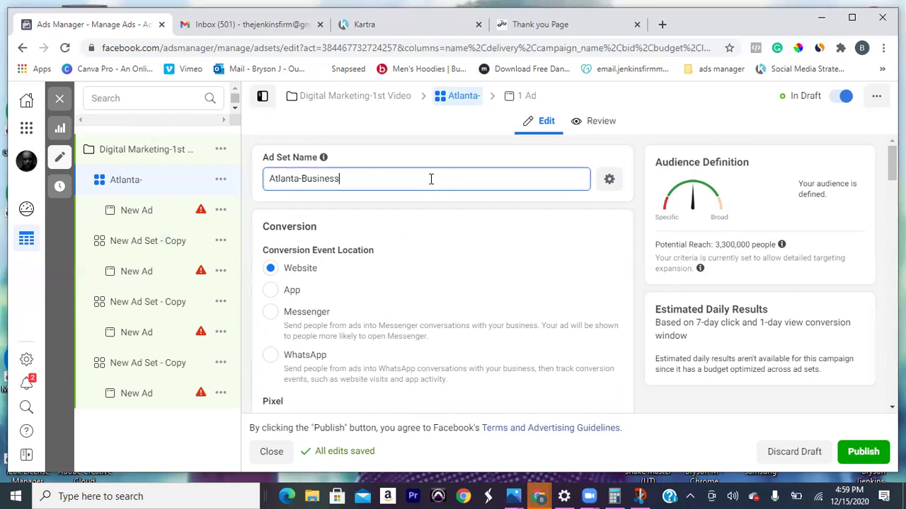
{"action": "type", "text": " Page Admin-30-65"}
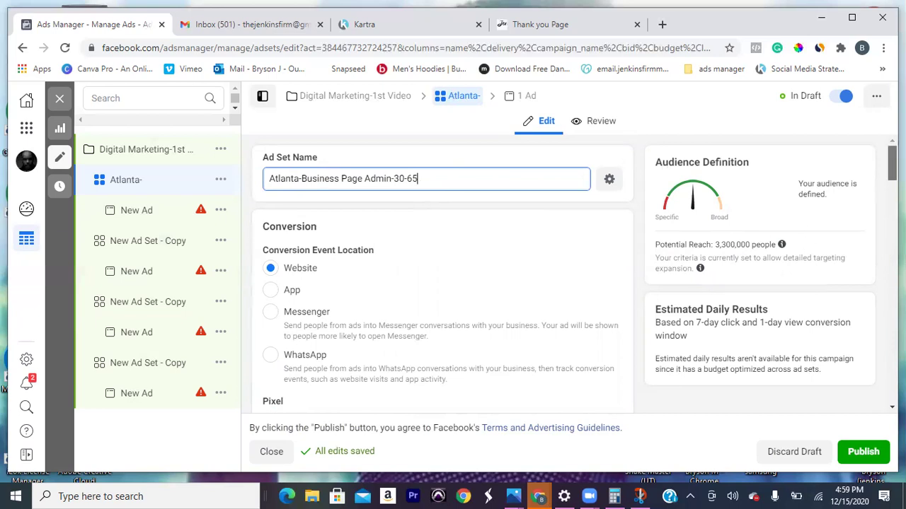
Step: Review the ad set's remaining settings, from detailed targeting and languages through Placements to Optimization & Delivery
{"action": "scroll", "coordinate": [869, 277], "scroll_direction": "down", "scroll_amount": 15}
{"action": "scroll", "coordinate": [867, 320], "scroll_direction": "down", "scroll_amount": 5}
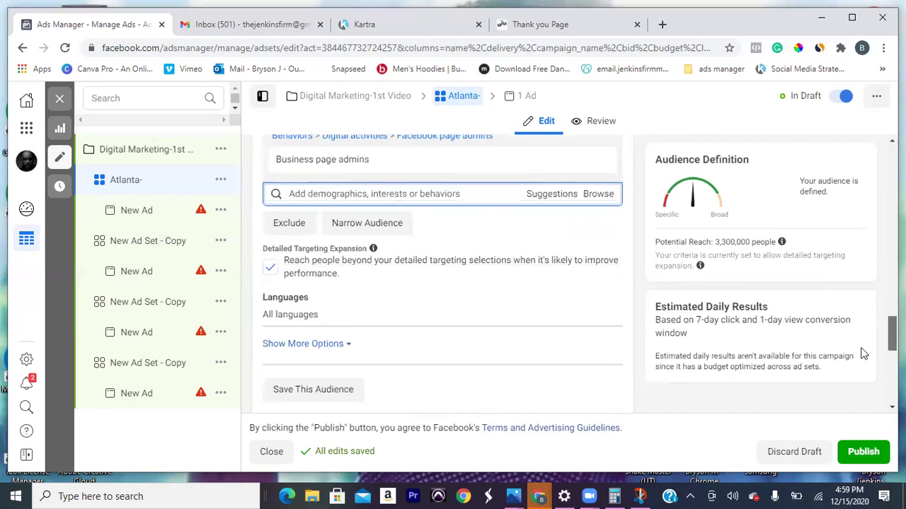
{"action": "scroll", "coordinate": [862, 368], "scroll_direction": "up", "scroll_amount": 3}
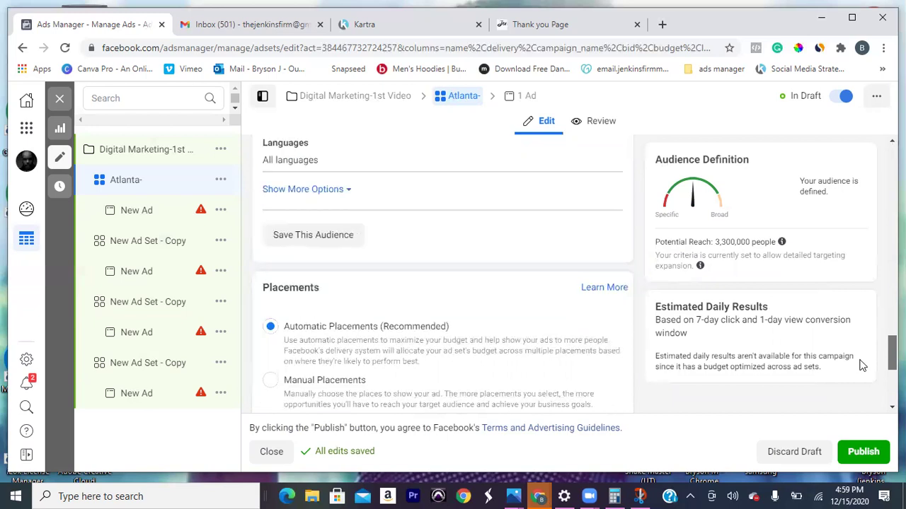
{"action": "scroll", "coordinate": [860, 344], "scroll_direction": "down", "scroll_amount": 1}
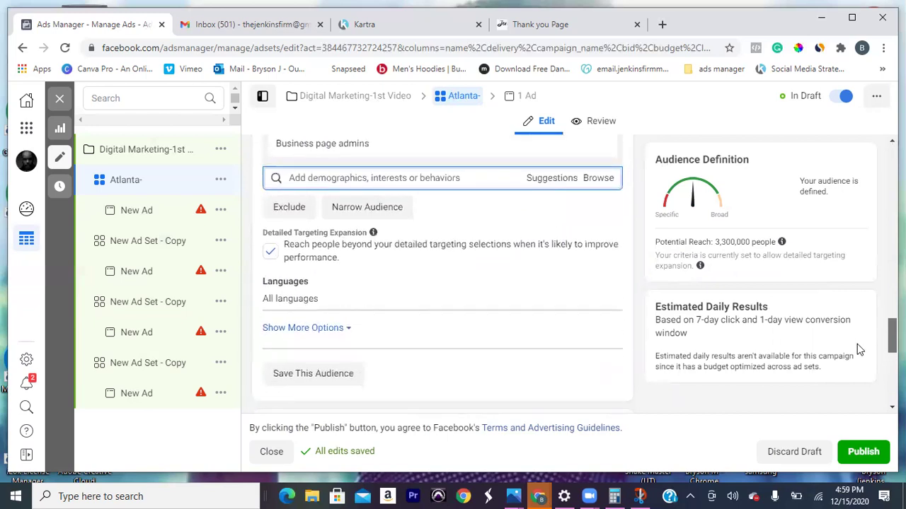
{"action": "scroll", "coordinate": [857, 344], "scroll_direction": "down", "scroll_amount": 2}
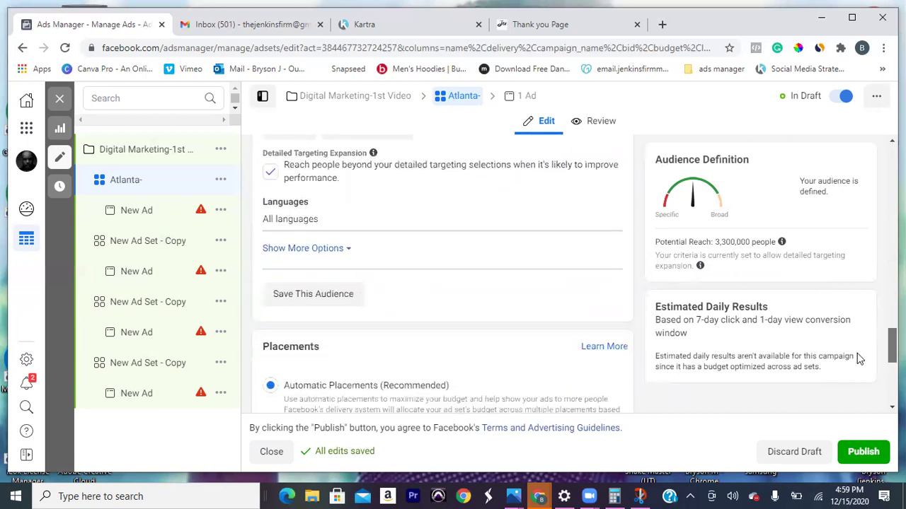
{"action": "scroll", "coordinate": [857, 355], "scroll_direction": "up", "scroll_amount": 3}
{"action": "scroll", "coordinate": [857, 357], "scroll_direction": "down", "scroll_amount": 3}
{"action": "scroll", "coordinate": [860, 361], "scroll_direction": "down", "scroll_amount": 3}
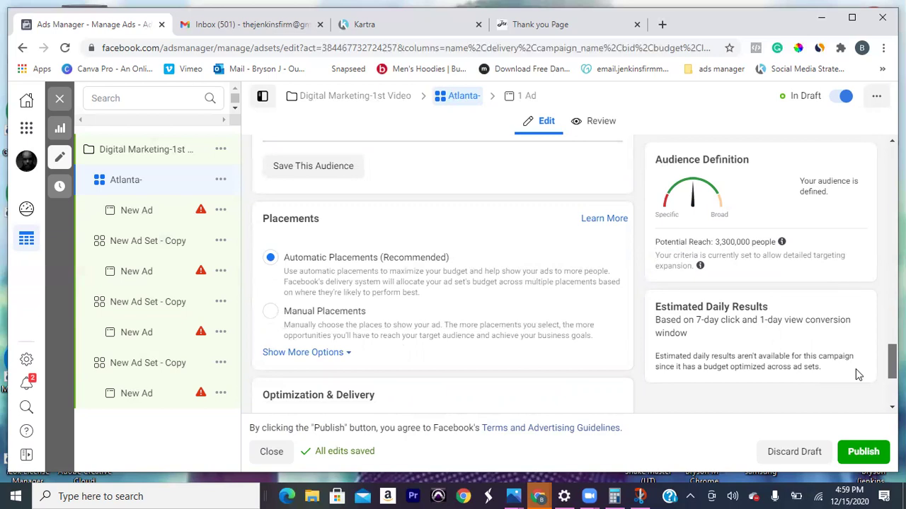
{"action": "scroll", "coordinate": [858, 375], "scroll_direction": "down", "scroll_amount": 5}
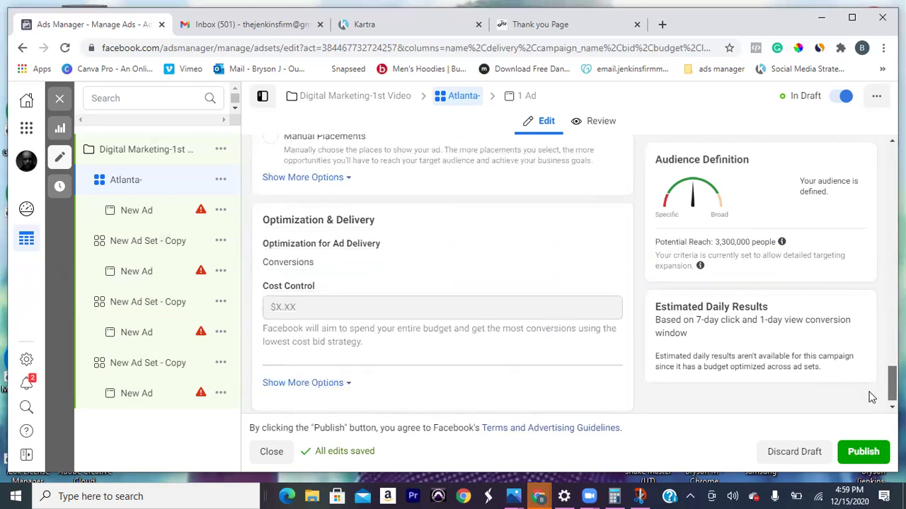
{"action": "scroll", "coordinate": [873, 386], "scroll_direction": "up", "scroll_amount": 5}
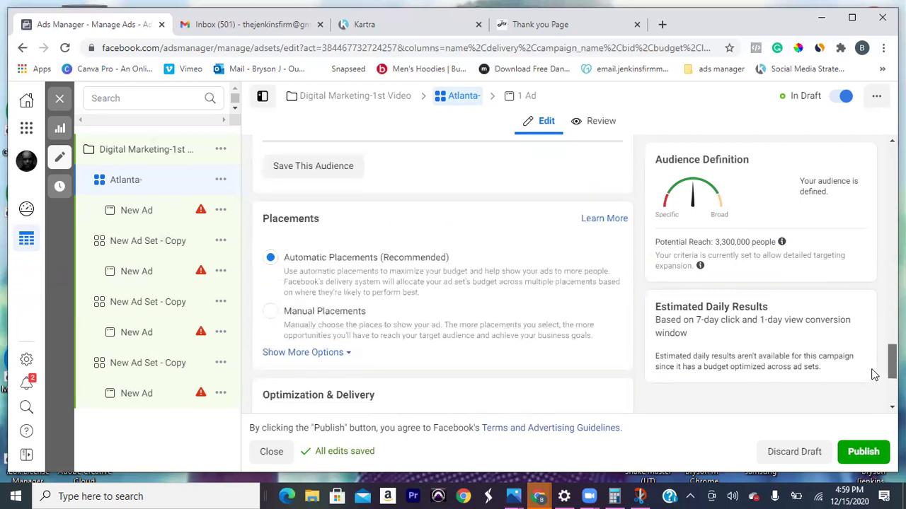
Step: Try Manual Placements with the Messenger platform excluded, and return the ad set to Automatic Placements
{"action": "left_click", "coordinate": [272, 313]}
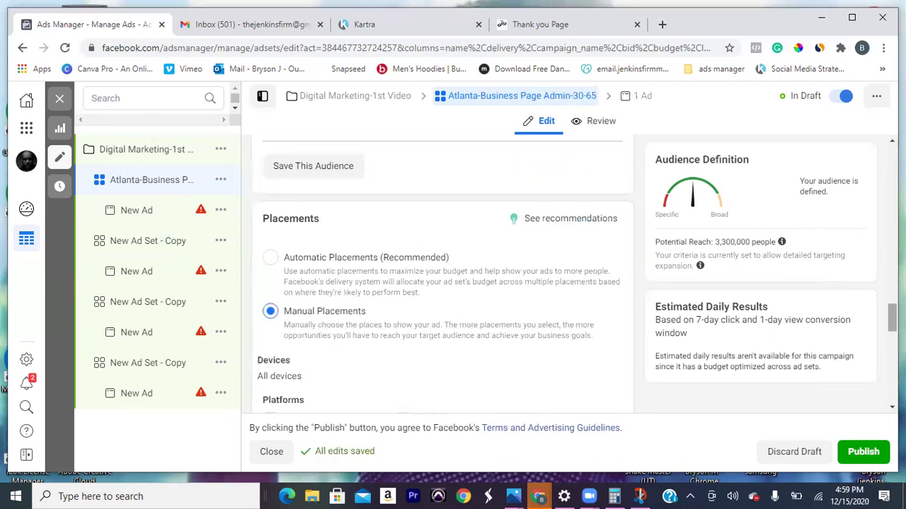
{"action": "scroll", "coordinate": [446, 276], "scroll_direction": "down", "scroll_amount": 5}
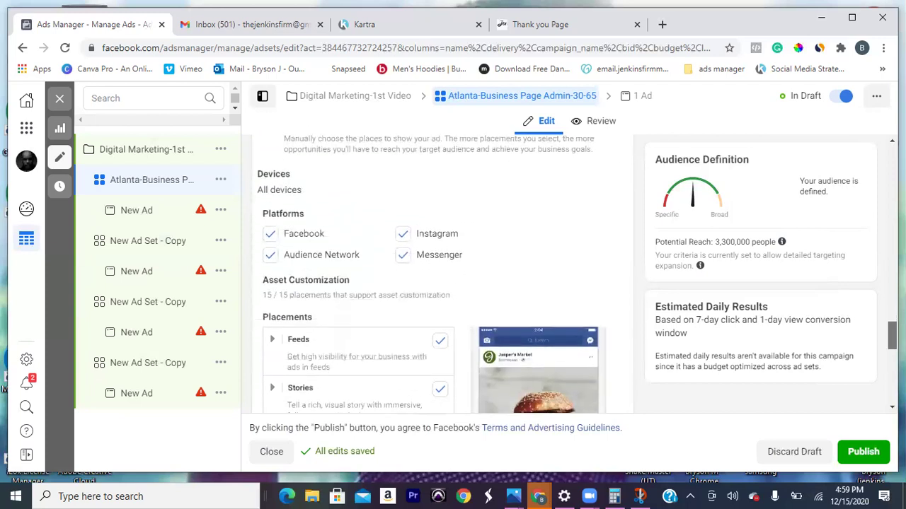
{"action": "left_click", "coordinate": [402, 252]}
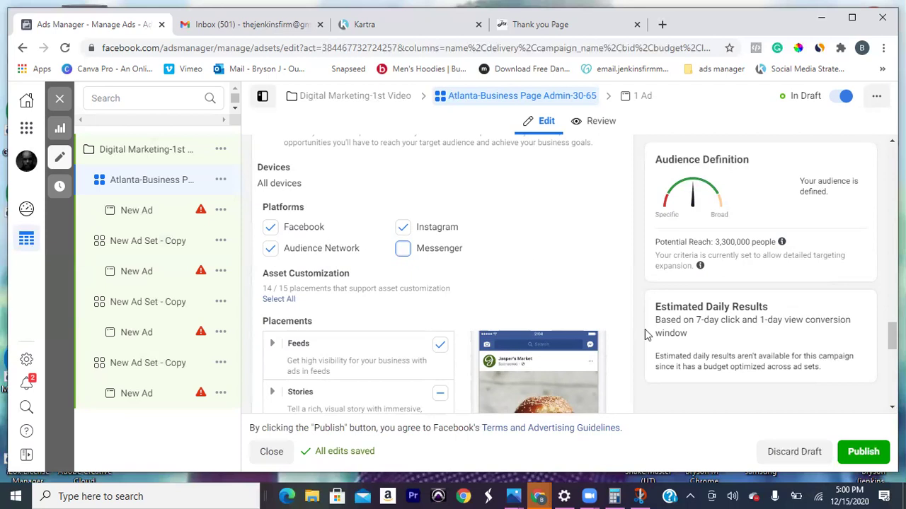
{"action": "scroll", "coordinate": [442, 275], "scroll_direction": "up", "scroll_amount": 8}
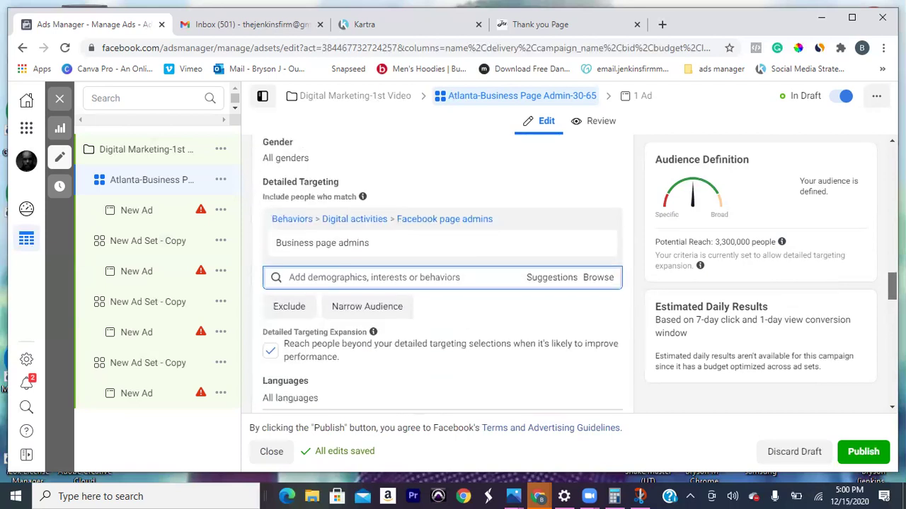
{"action": "scroll", "coordinate": [548, 239], "scroll_direction": "down", "scroll_amount": 6}
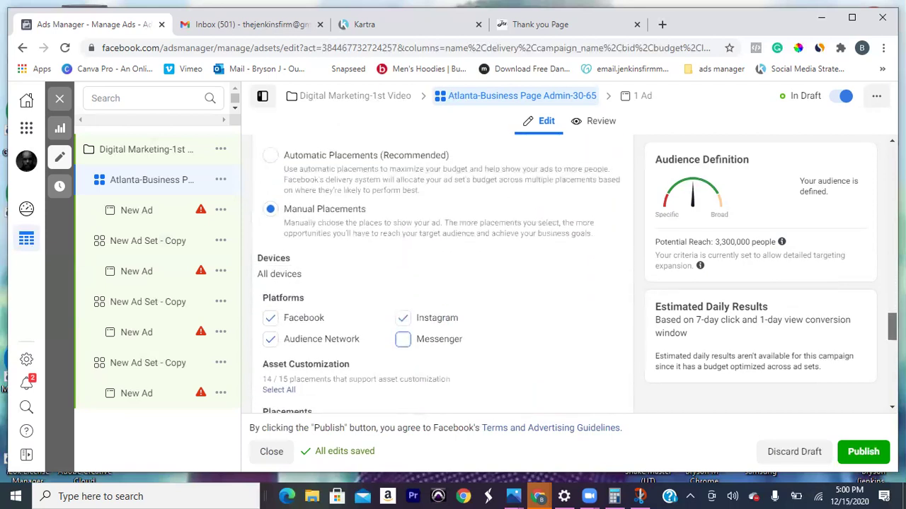
{"action": "left_click", "coordinate": [271, 157]}
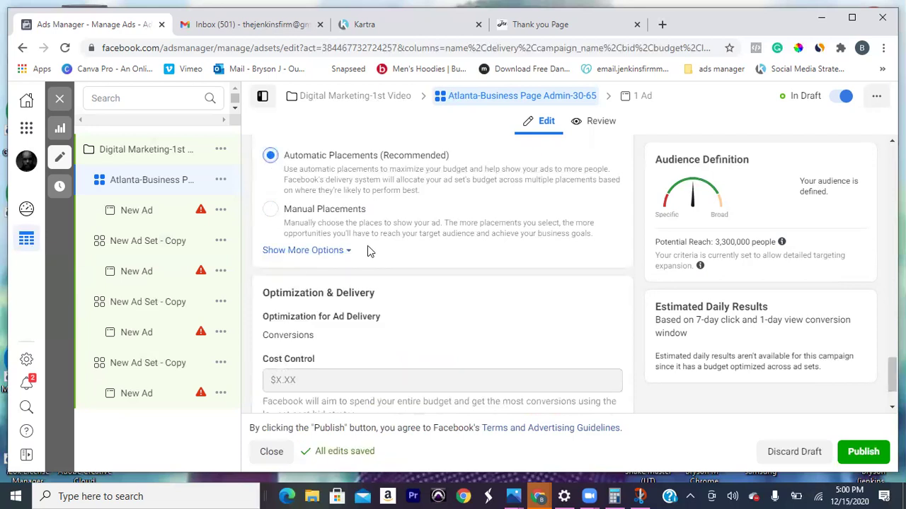
Step: Rename the ad set as "Atlanta-Business Page Admin-30-65-AP" to include the placement type
{"action": "left_click_drag", "start_coordinate": [892, 374], "coordinate": [891, 162]}
{"action": "left_click", "coordinate": [499, 175]}
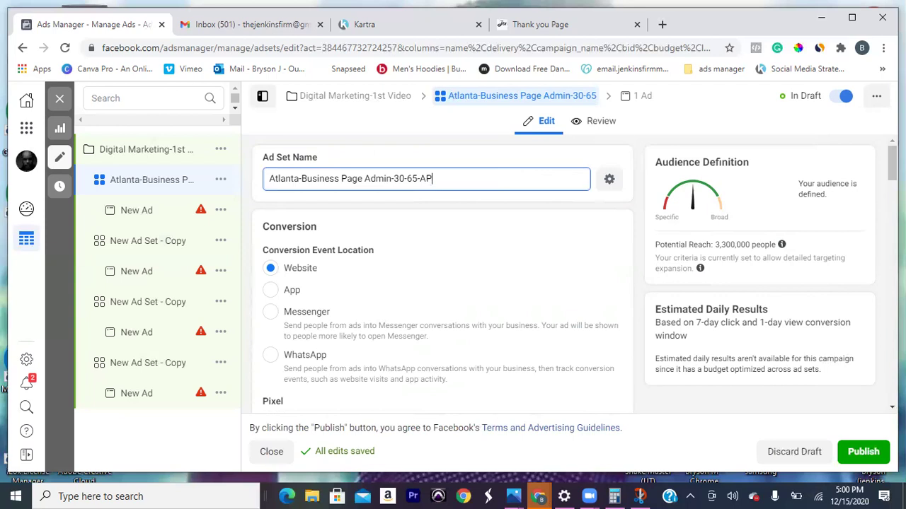
{"action": "left_click_drag", "start_coordinate": [892, 163], "coordinate": [848, 414]}
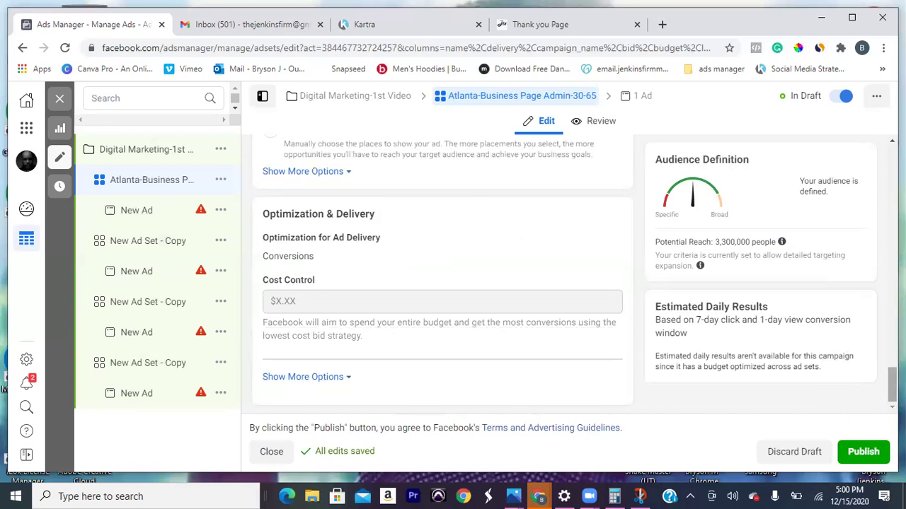
{"action": "left_click", "coordinate": [160, 242]}
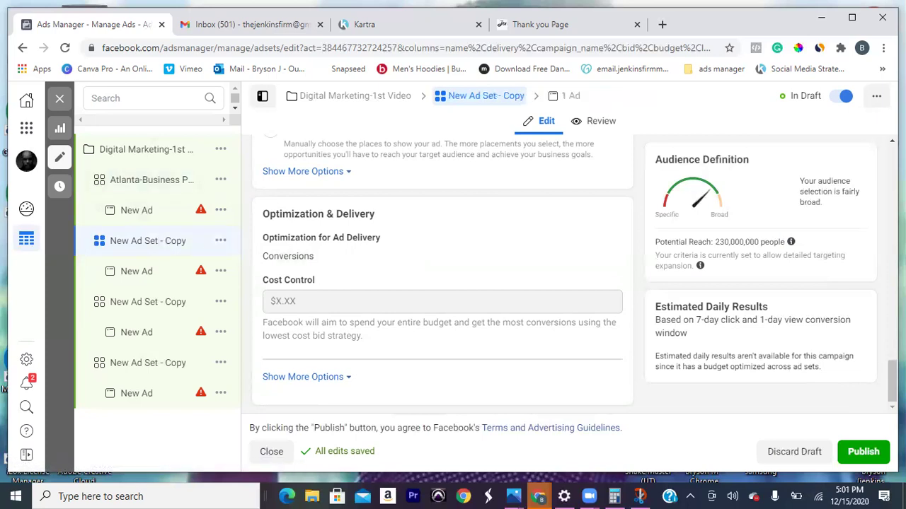
{"action": "scroll", "coordinate": [442, 276], "scroll_direction": "up", "scroll_amount": 10}
{"action": "scroll", "coordinate": [442, 276], "scroll_direction": "up", "scroll_amount": 5}
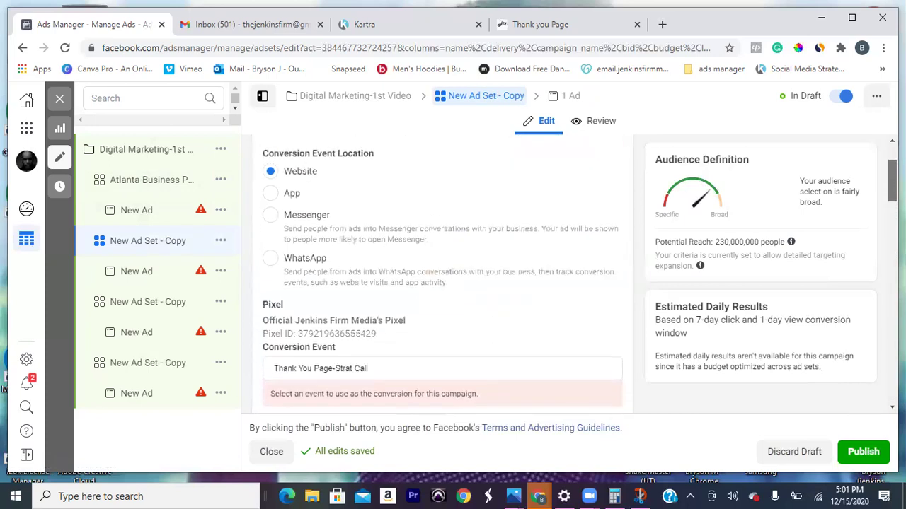
{"action": "scroll", "coordinate": [444, 176], "scroll_direction": "up", "scroll_amount": 3}
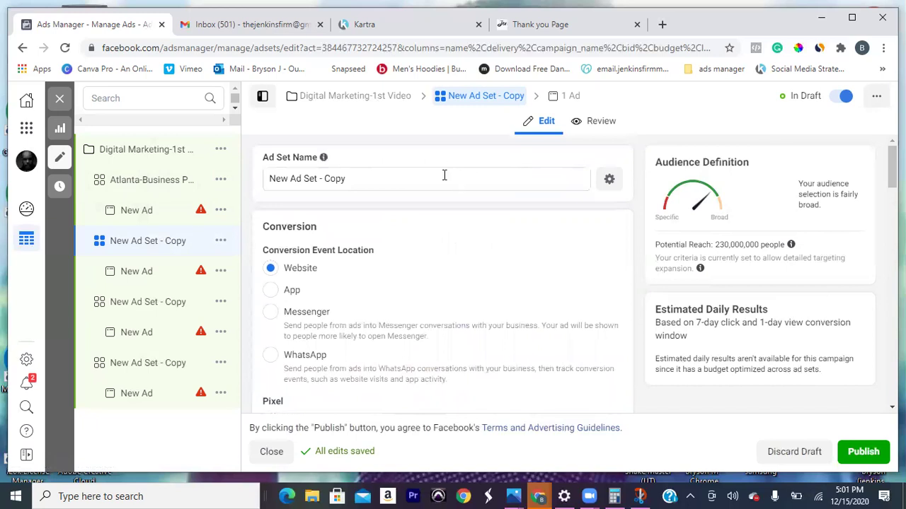
{"action": "left_click", "coordinate": [415, 180]}
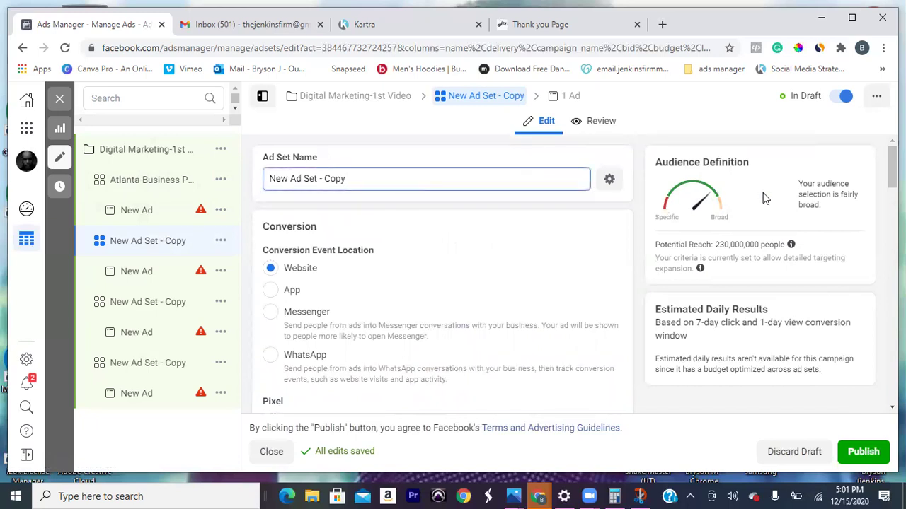
{"action": "scroll", "coordinate": [443, 283], "scroll_direction": "down", "scroll_amount": 4}
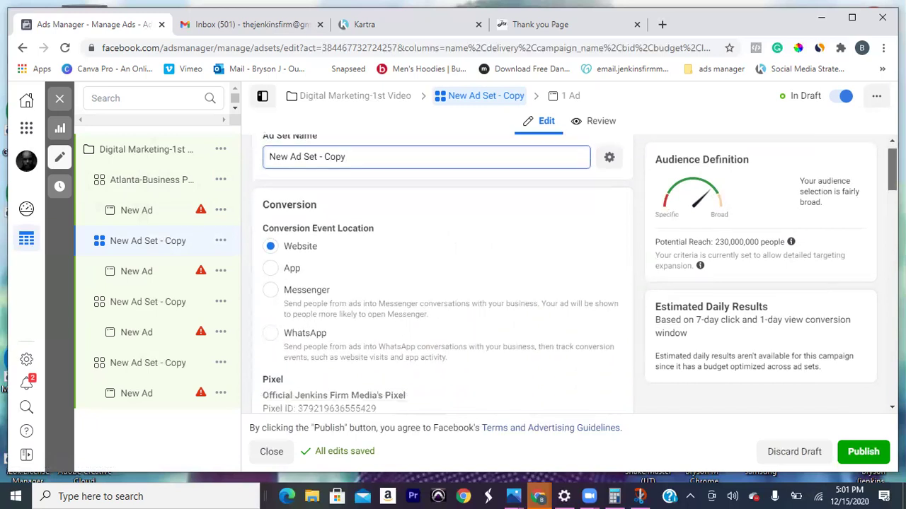
{"action": "scroll", "coordinate": [442, 283], "scroll_direction": "up", "scroll_amount": 4}
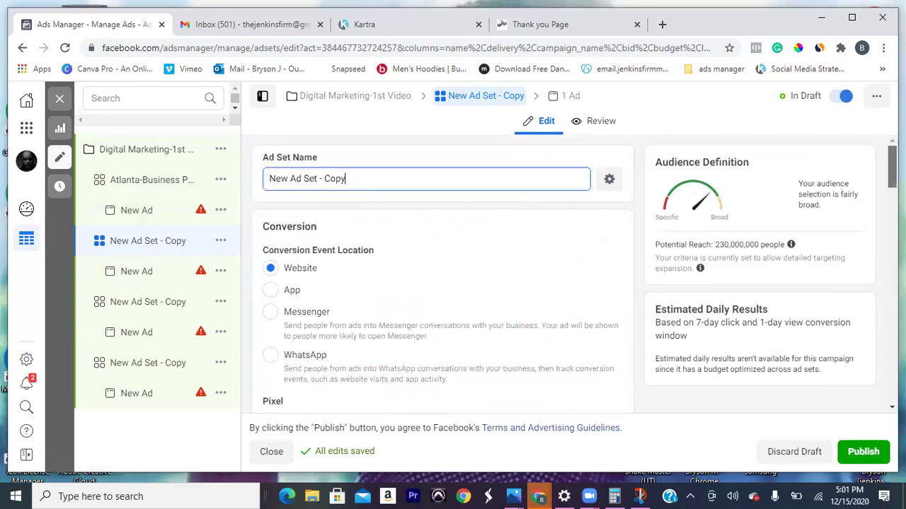
{"action": "key", "text": "BackSpace"}
{"action": "key", "text": "BackSpace"}
{"action": "key", "text": "BackSpace"}
{"action": "key", "text": "BackSpace"}
{"action": "key", "text": "BackSpace"}
{"action": "key", "text": "BackSpace"}
{"action": "key", "text": "BackSpace"}
{"action": "key", "text": "BackSpace"}
{"action": "key", "text": "BackSpace"}
{"action": "key", "text": "BackSpace"}
{"action": "key", "text": "BackSpace"}
{"action": "key", "text": "BackSpace"}
{"action": "key", "text": "BackSpace"}
{"action": "key", "text": "BackSpace"}
{"action": "key", "text": "BackSpace"}
{"action": "key", "text": "BackSpace"}
{"action": "key", "text": "BackSpace"}
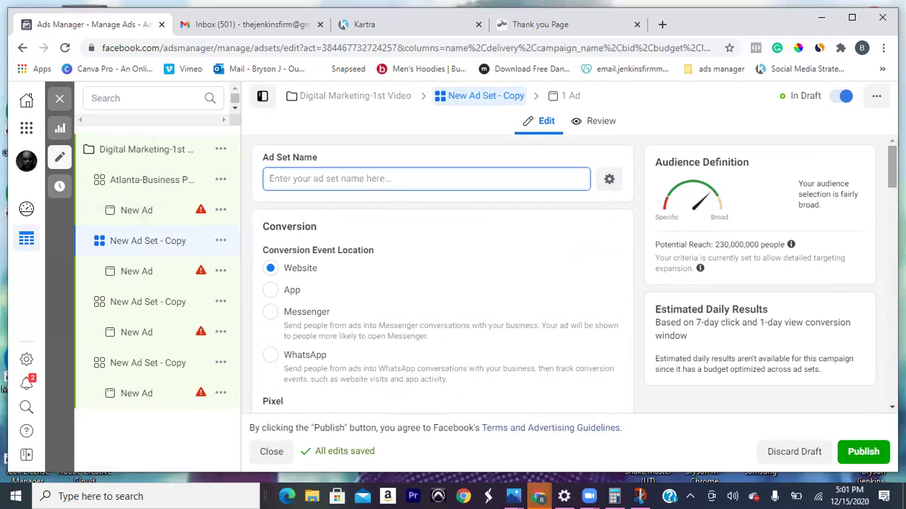
Step: Copy the Atlanta ad set's name and use it to rename the first "New Ad Set - Copy" as "Atlanta-Business Page Admin-30-65-AP"
{"action": "left_click", "coordinate": [151, 188]}
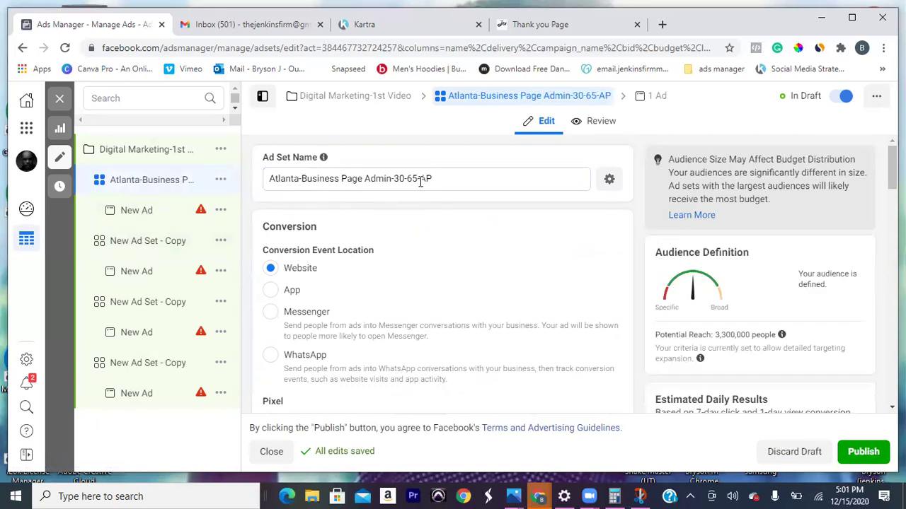
{"action": "left_click_drag", "start_coordinate": [428, 178], "coordinate": [249, 186]}
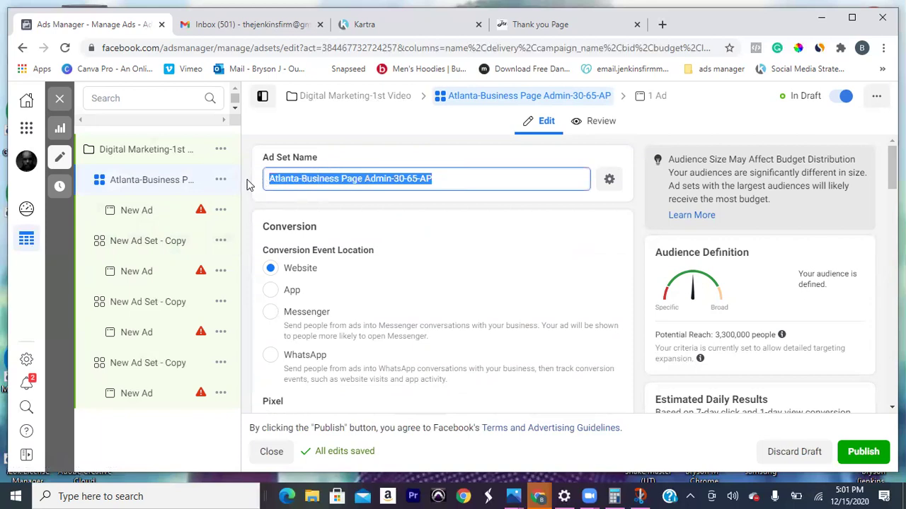
{"action": "left_click", "coordinate": [138, 242]}
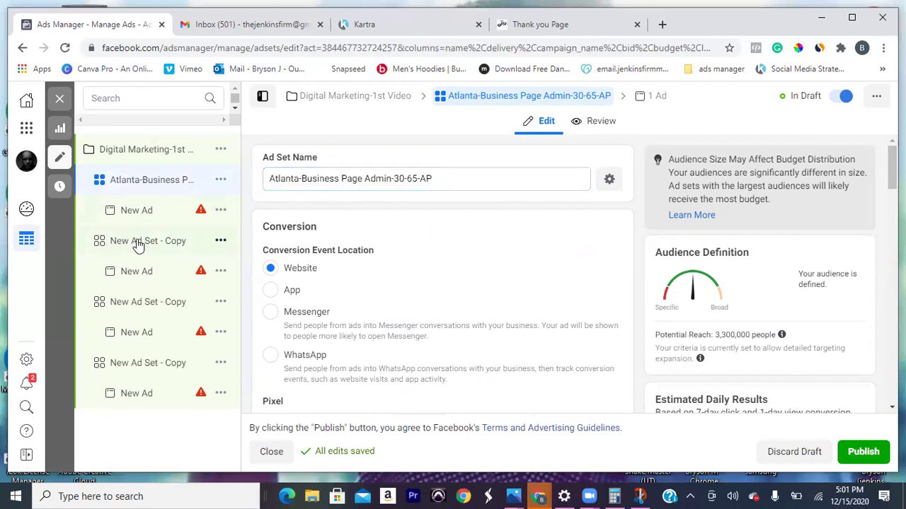
{"action": "left_click", "coordinate": [369, 183]}
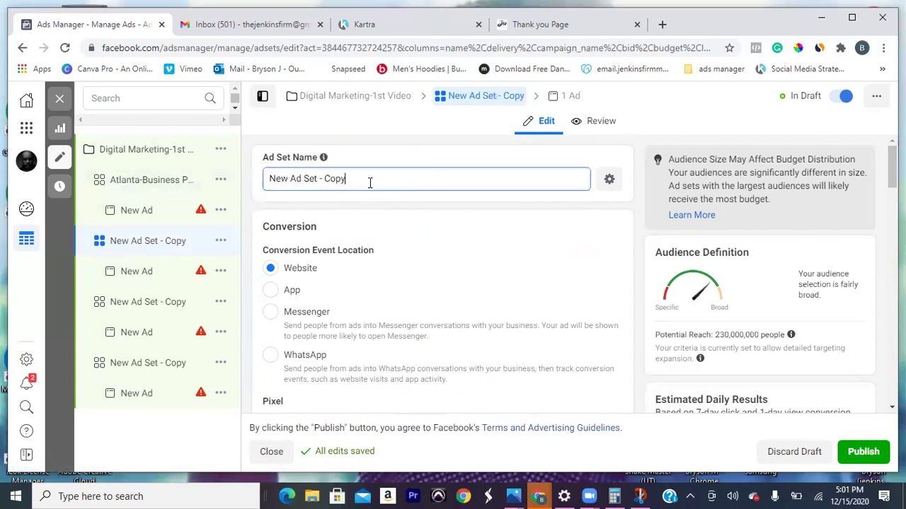
{"action": "key", "text": "BackSpace"}
{"action": "key", "text": "BackSpace"}
{"action": "key", "text": "BackSpace"}
{"action": "key", "text": "BackSpace"}
{"action": "key", "text": "BackSpace"}
{"action": "key", "text": "BackSpace"}
{"action": "key", "text": "BackSpace"}
{"action": "key", "text": "BackSpace"}
{"action": "key", "text": "BackSpace"}
{"action": "key", "text": "BackSpace"}
{"action": "key", "text": "BackSpace"}
{"action": "key", "text": "BackSpace"}
{"action": "key", "text": "BackSpace"}
{"action": "key", "text": "BackSpace"}
{"action": "key", "text": "BackSpace"}
{"action": "key", "text": "BackSpace"}
{"action": "key", "text": "BackSpace"}
{"action": "key", "text": "ctrl+v"}
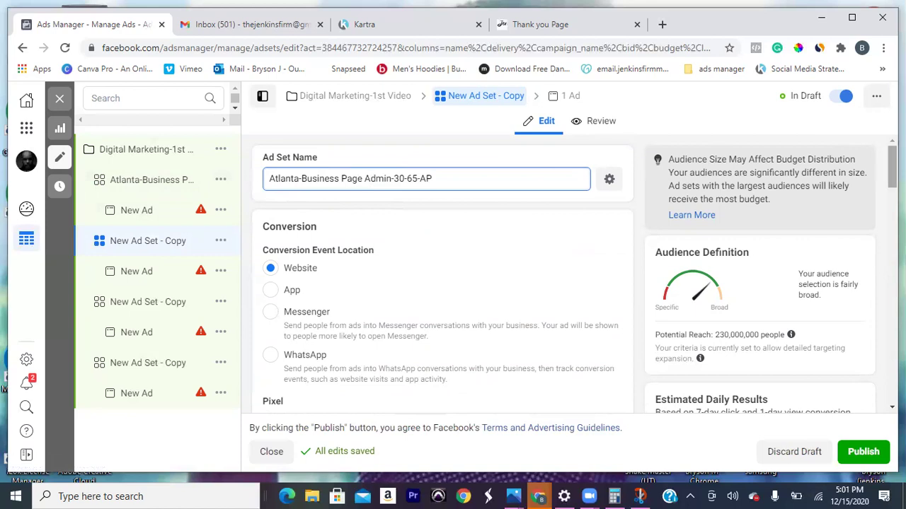
Step: Select the active "Thank You Page-Strat Call" as the copied ad set's conversion event
{"action": "scroll", "coordinate": [891, 170], "scroll_direction": "down", "scroll_amount": 1}
{"action": "scroll", "coordinate": [442, 276], "scroll_direction": "down", "scroll_amount": 4}
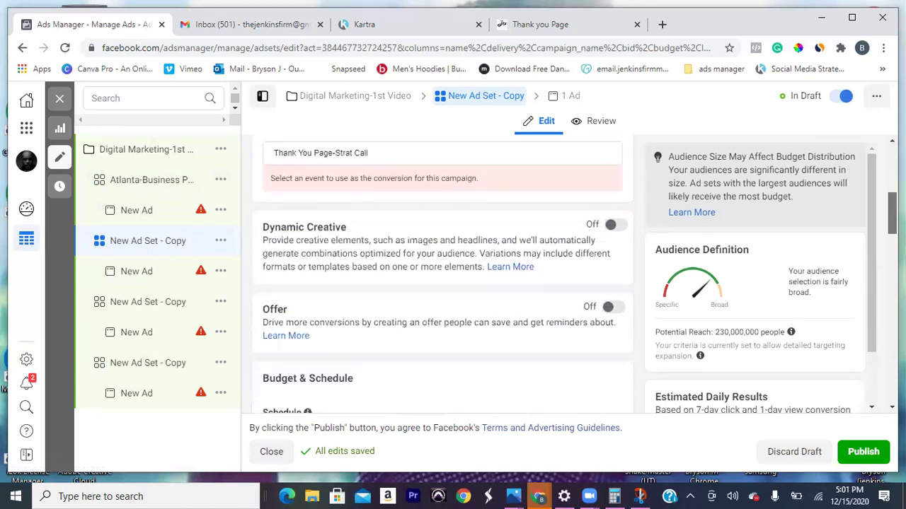
{"action": "left_click", "coordinate": [373, 154]}
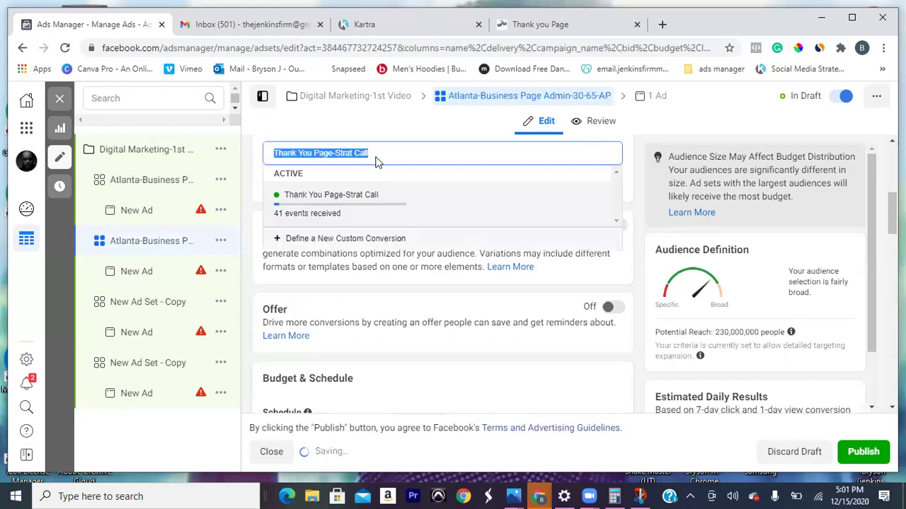
{"action": "left_click", "coordinate": [356, 205]}
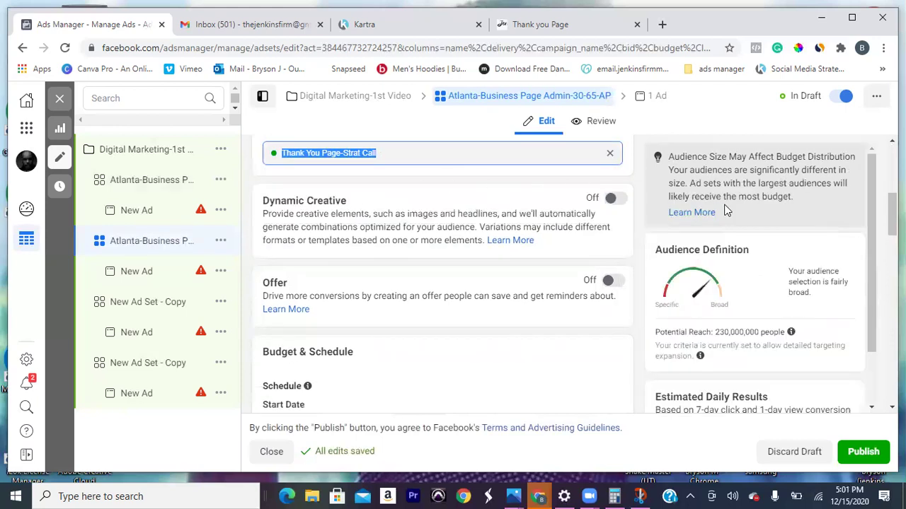
Step: Set the copied ad set's schedule start date to December 17, 2020
{"action": "scroll", "coordinate": [879, 226], "scroll_direction": "down", "scroll_amount": 3}
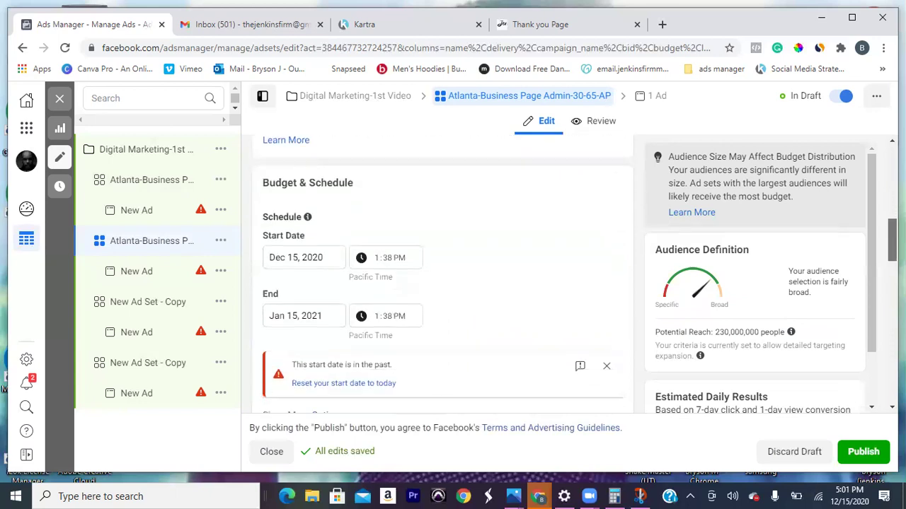
{"action": "left_click", "coordinate": [317, 242]}
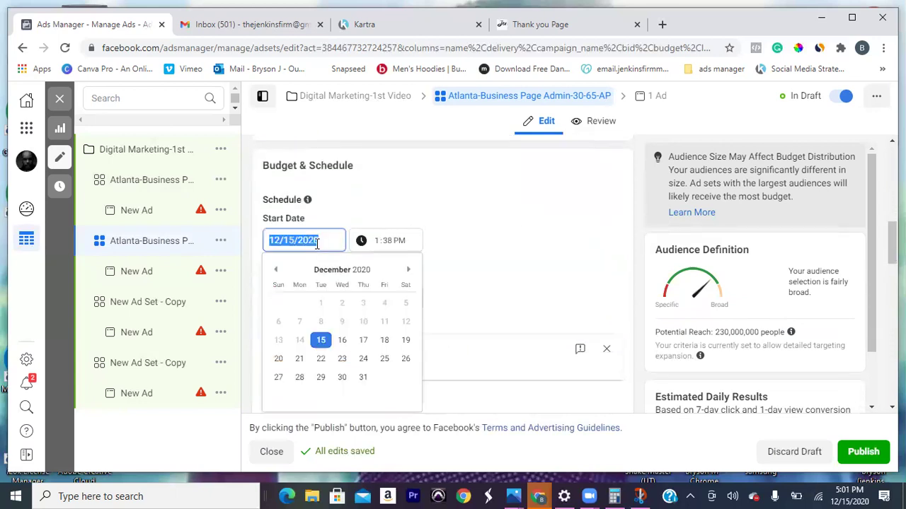
{"action": "left_click", "coordinate": [363, 339]}
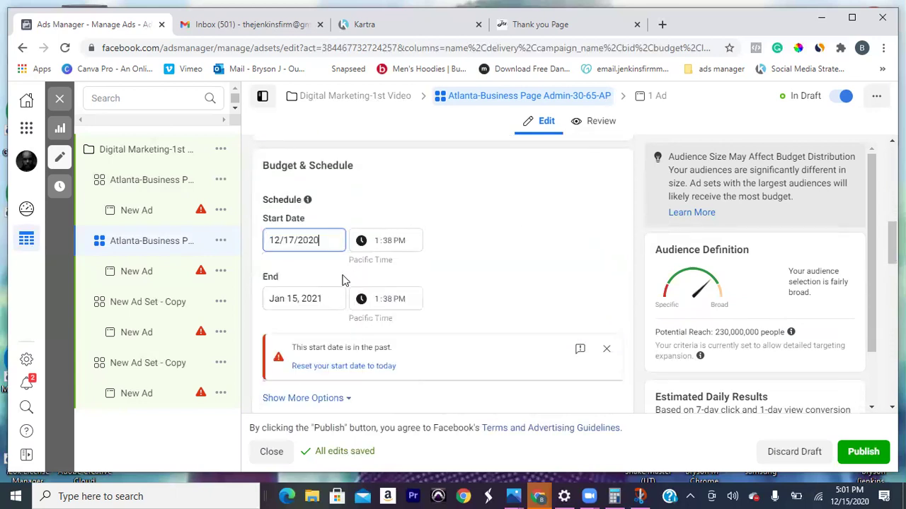
Step: Set the copied ad set's end date to December 31, 2020 and its start time to 6:00 AM
{"action": "left_click", "coordinate": [334, 297]}
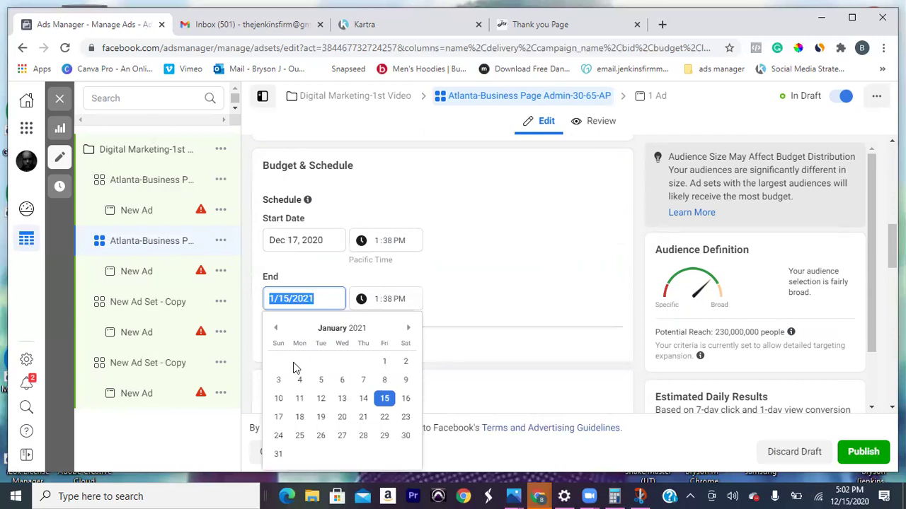
{"action": "left_click", "coordinate": [276, 329]}
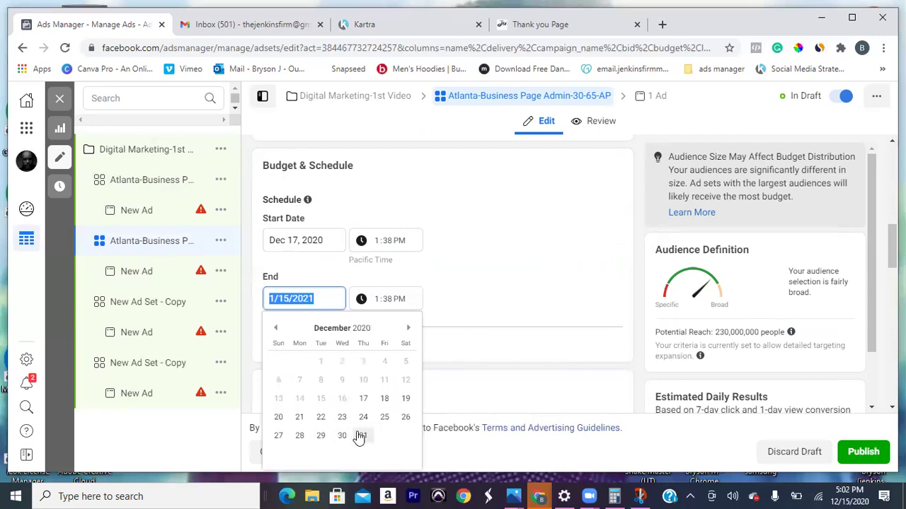
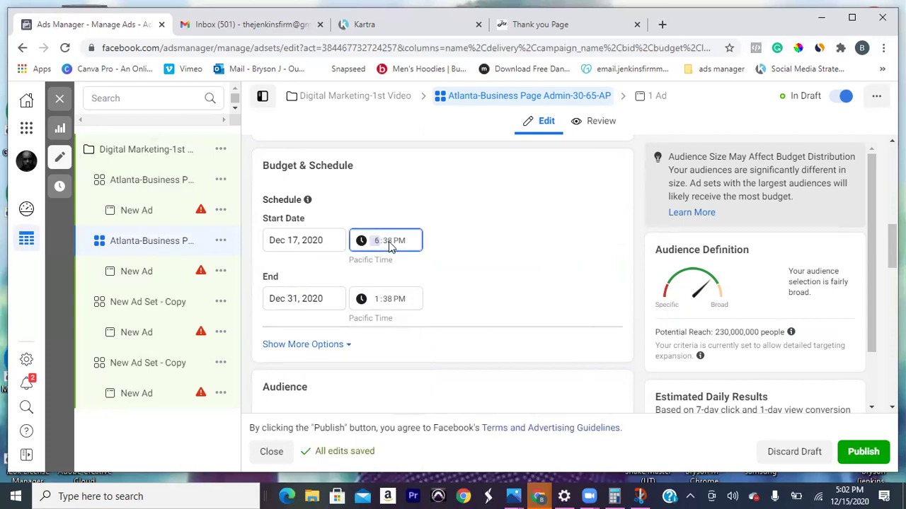
{"action": "left_click", "coordinate": [388, 242]}
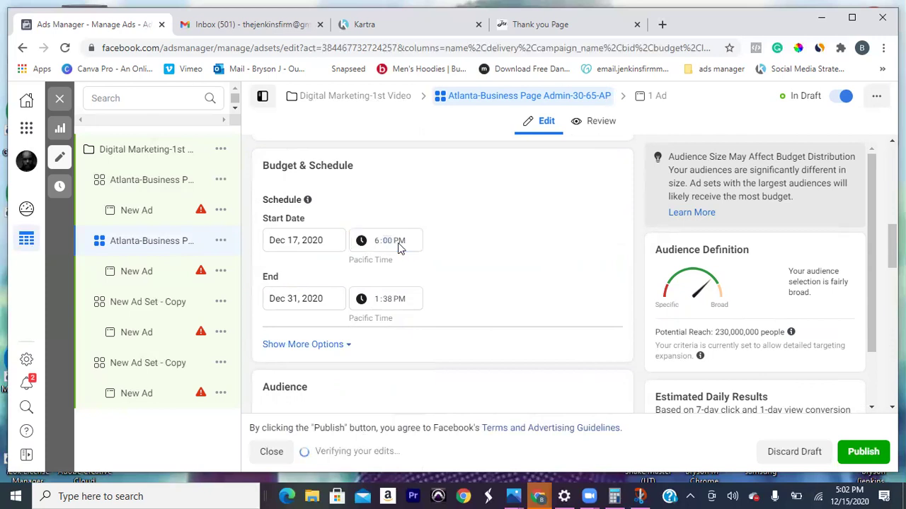
{"action": "left_click", "coordinate": [399, 245]}
{"action": "type", "text": "a"}
Step: Set the end time of the copied ad set's schedule to 6:00 AM
{"action": "left_click", "coordinate": [397, 300]}
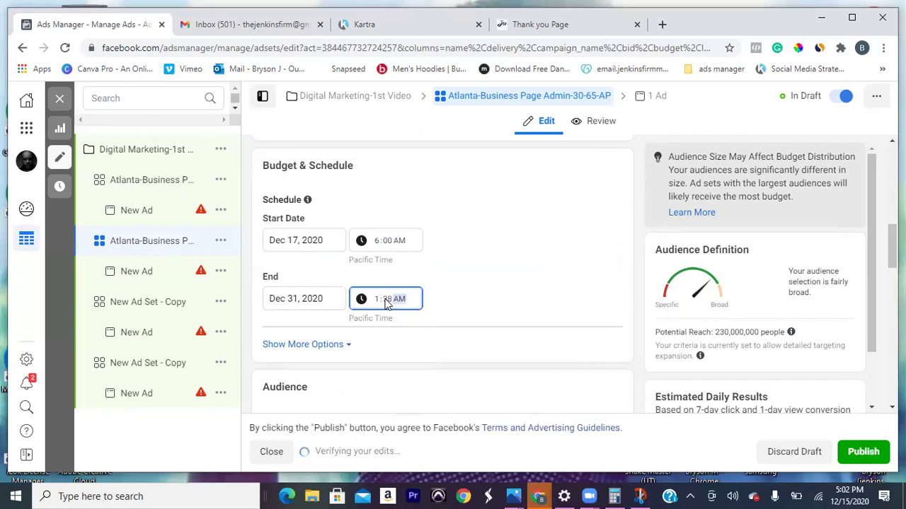
{"action": "left_click", "coordinate": [385, 301]}
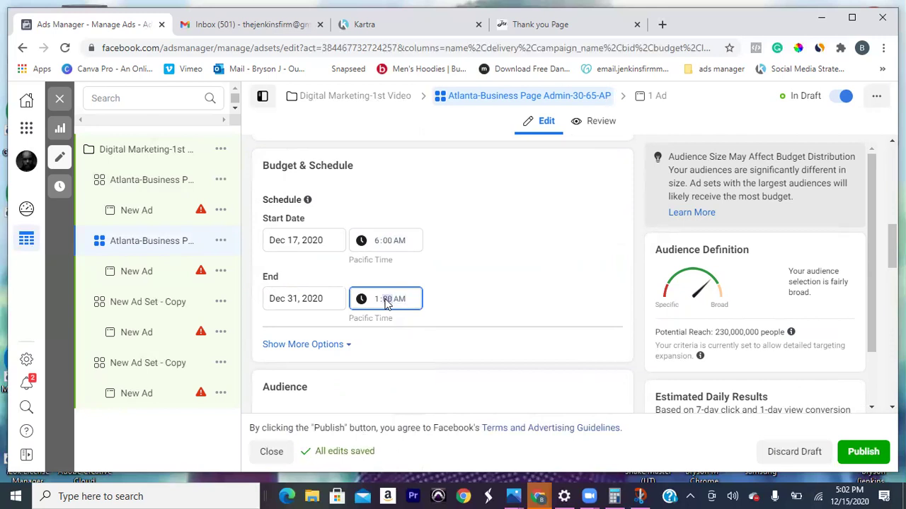
{"action": "left_click", "coordinate": [377, 300]}
{"action": "left_click", "coordinate": [503, 280]}
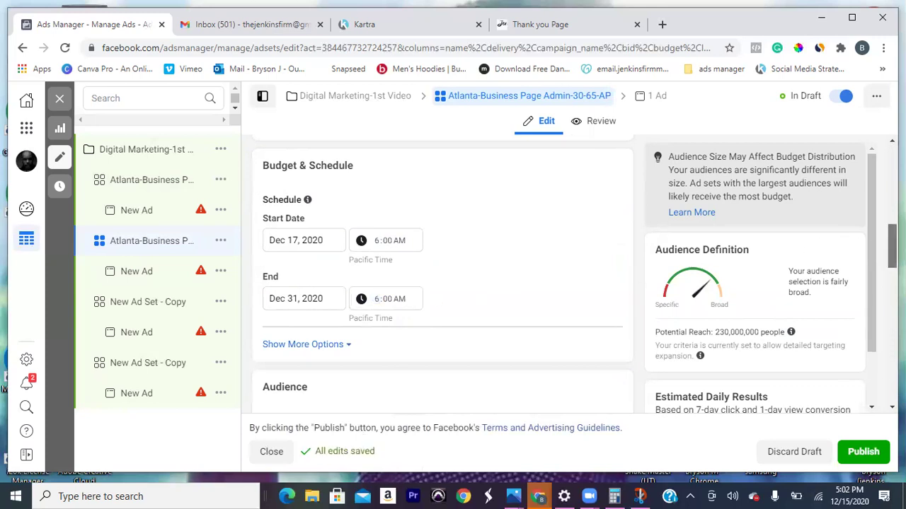
Step: Change the audience location from United States to the city of Atlanta, Georgia
{"action": "scroll", "coordinate": [892, 247], "scroll_direction": "down", "scroll_amount": 1}
{"action": "scroll", "coordinate": [892, 269], "scroll_direction": "down", "scroll_amount": 3}
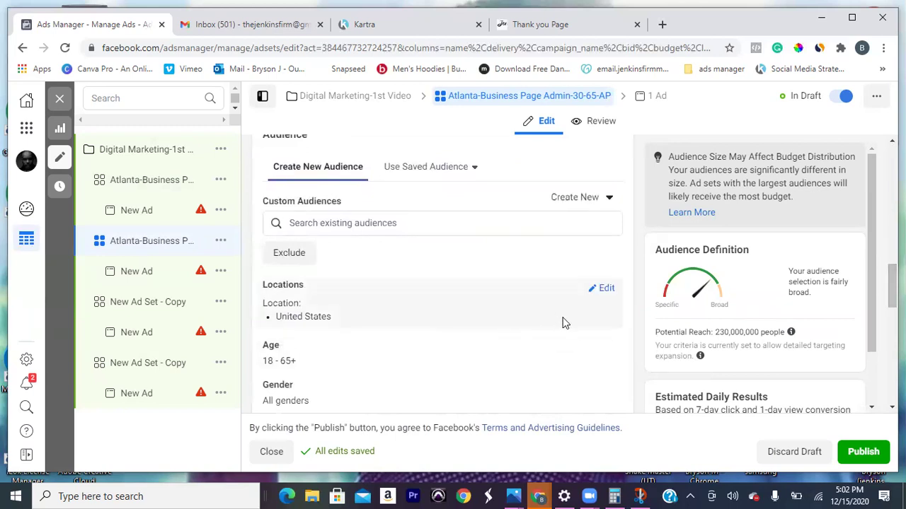
{"action": "left_click", "coordinate": [603, 289]}
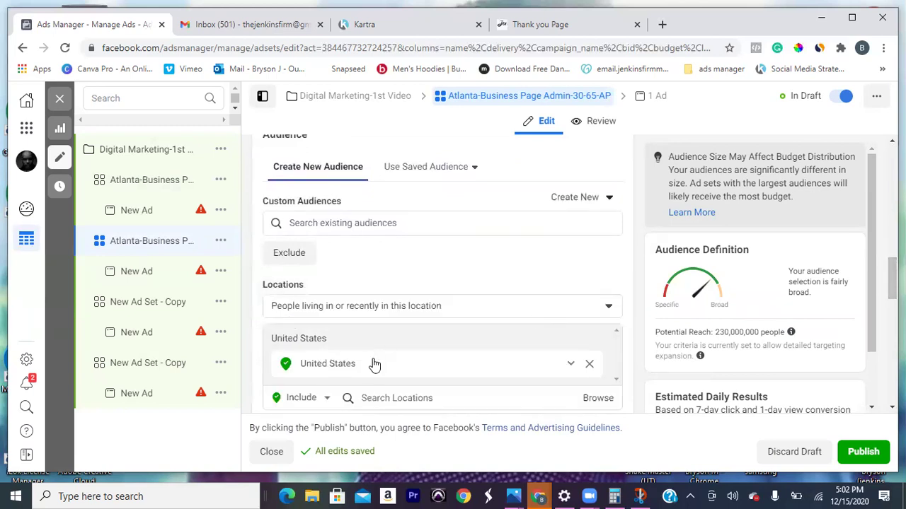
{"action": "left_click", "coordinate": [389, 403]}
{"action": "type", "text": "atlanta"}
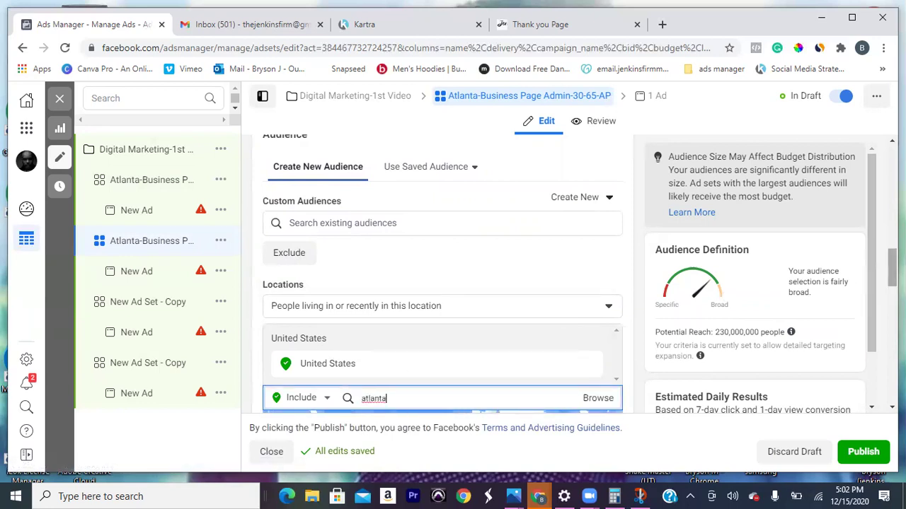
{"action": "scroll", "coordinate": [398, 409], "scroll_direction": "down", "scroll_amount": 2}
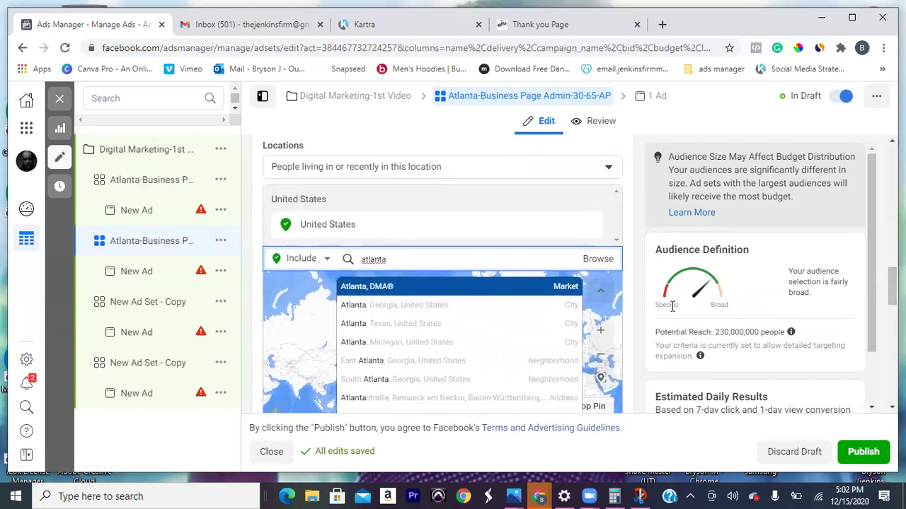
{"action": "left_click", "coordinate": [535, 312]}
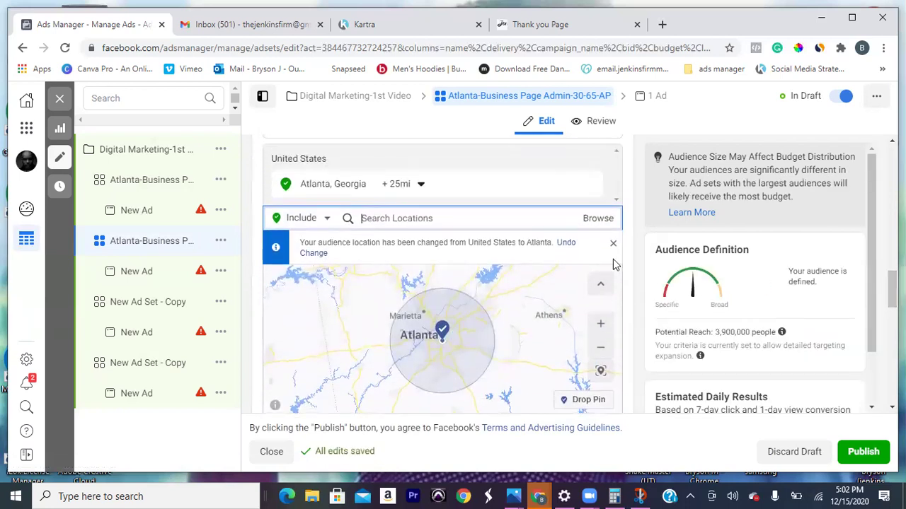
Step: Extend the radius around Atlanta, Georgia to 50 miles
{"action": "left_click", "coordinate": [421, 188]}
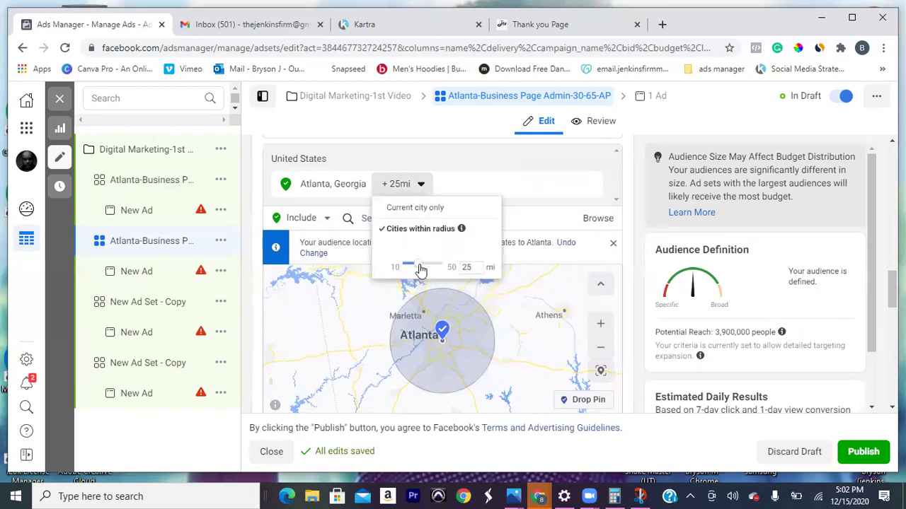
{"action": "left_click_drag", "start_coordinate": [416, 263], "coordinate": [457, 276]}
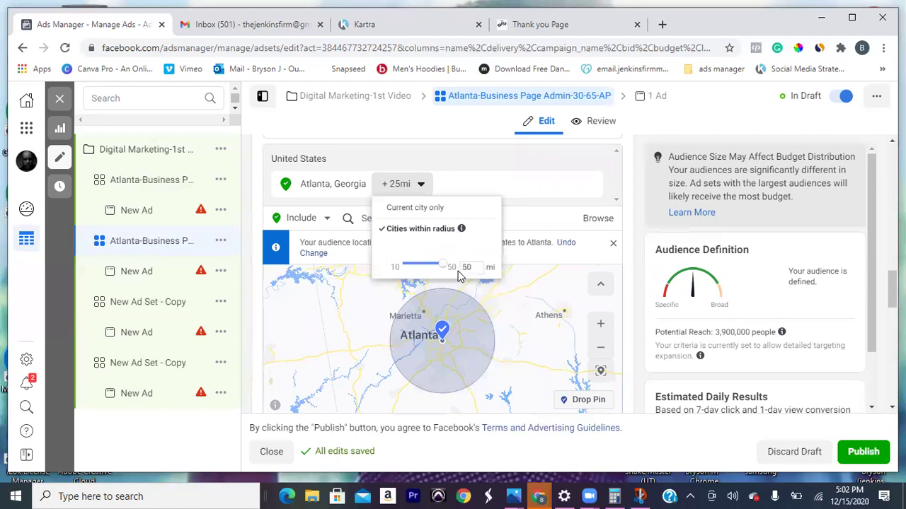
{"action": "left_click", "coordinate": [557, 173]}
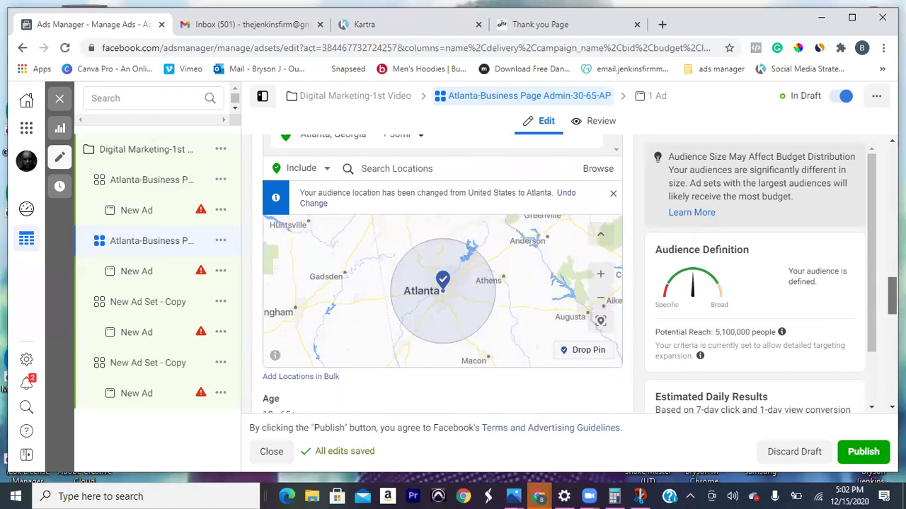
Step: Limit the location targeting to "People living in this location"
{"action": "left_click_drag", "start_coordinate": [892, 303], "coordinate": [892, 275]}
{"action": "left_click", "coordinate": [475, 234]}
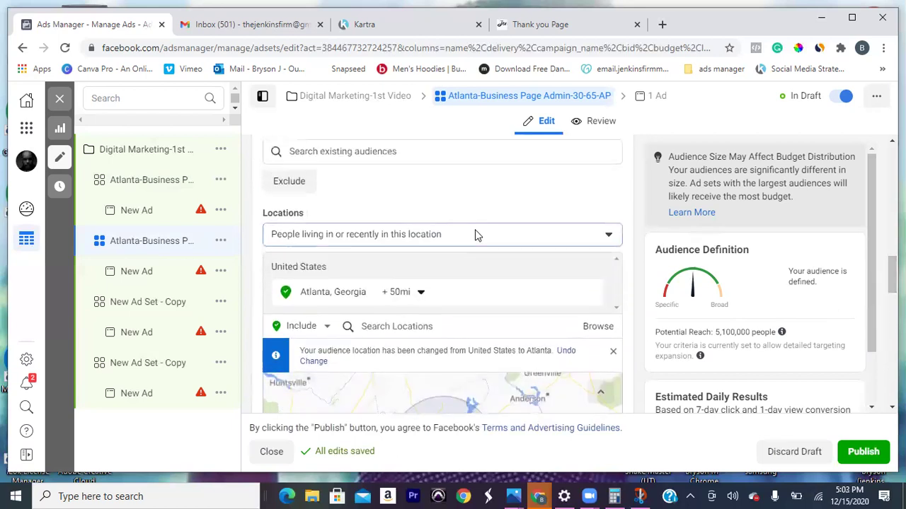
{"action": "left_click", "coordinate": [409, 296]}
{"action": "left_click", "coordinate": [412, 292]}
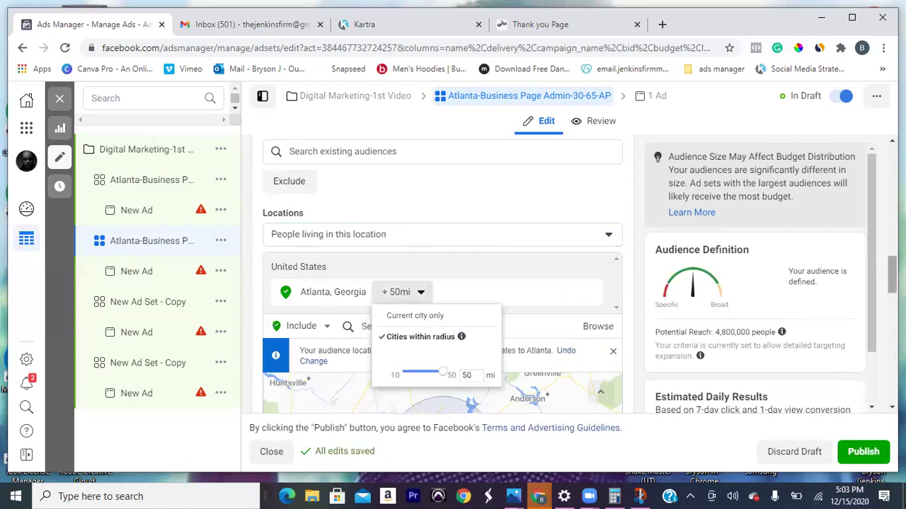
Step: Set the audience's minimum age to 30
{"action": "left_click_drag", "start_coordinate": [891, 275], "coordinate": [892, 330]}
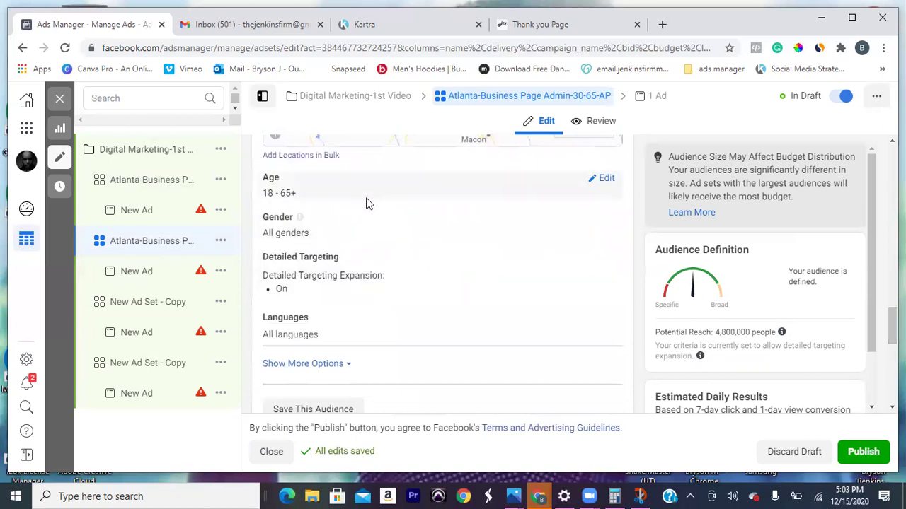
{"action": "left_click", "coordinate": [602, 179]}
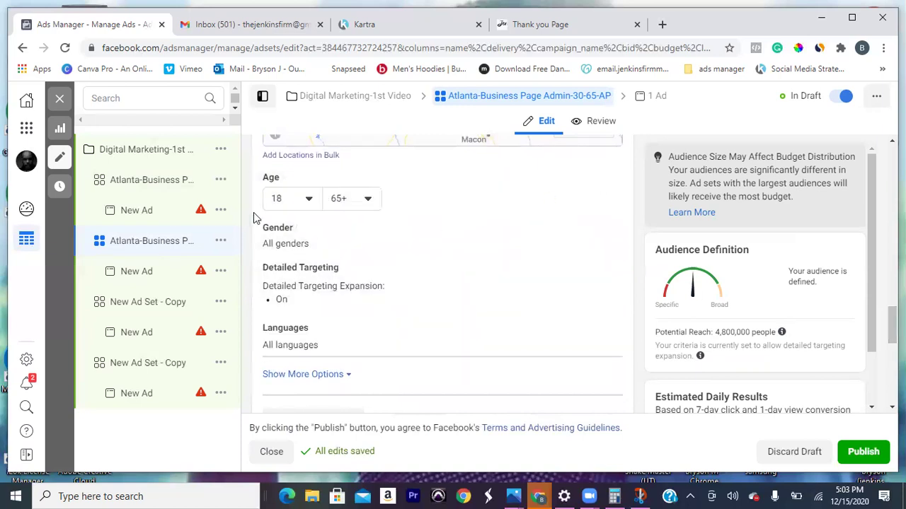
{"action": "left_click", "coordinate": [280, 205]}
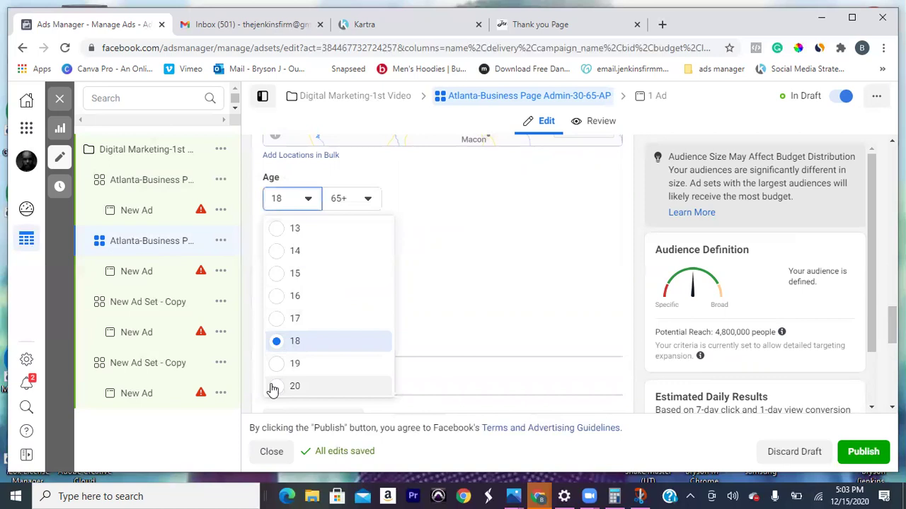
{"action": "scroll", "coordinate": [297, 340], "scroll_direction": "down", "scroll_amount": 3}
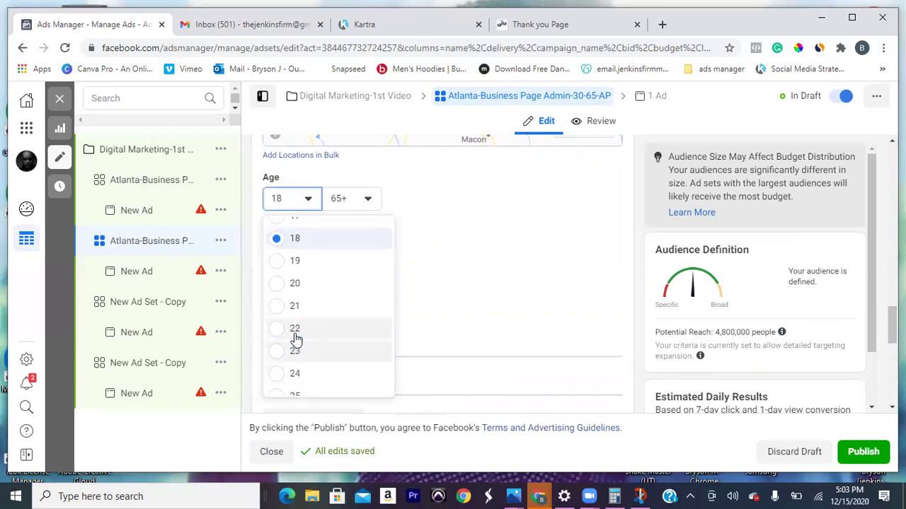
{"action": "scroll", "coordinate": [297, 341], "scroll_direction": "down", "scroll_amount": 2}
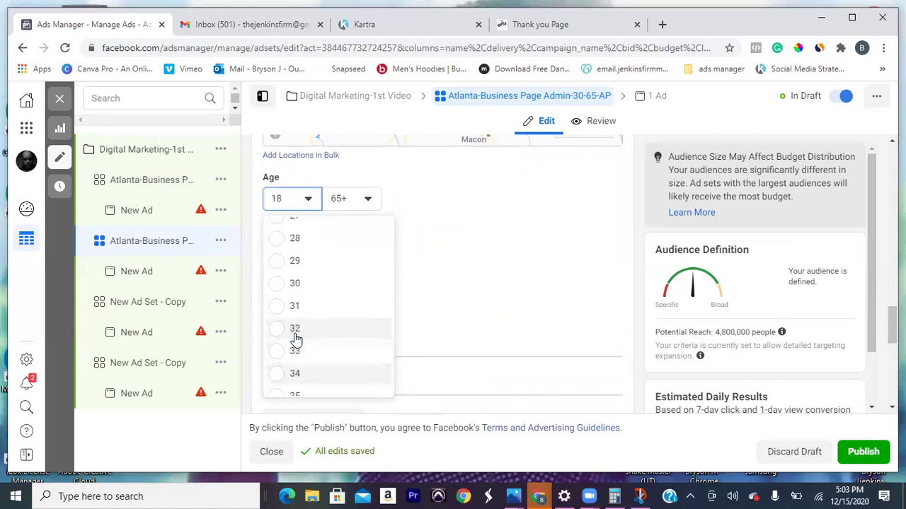
{"action": "scroll", "coordinate": [297, 341], "scroll_direction": "down", "scroll_amount": 2}
{"action": "scroll", "coordinate": [296, 340], "scroll_direction": "up", "scroll_amount": 2}
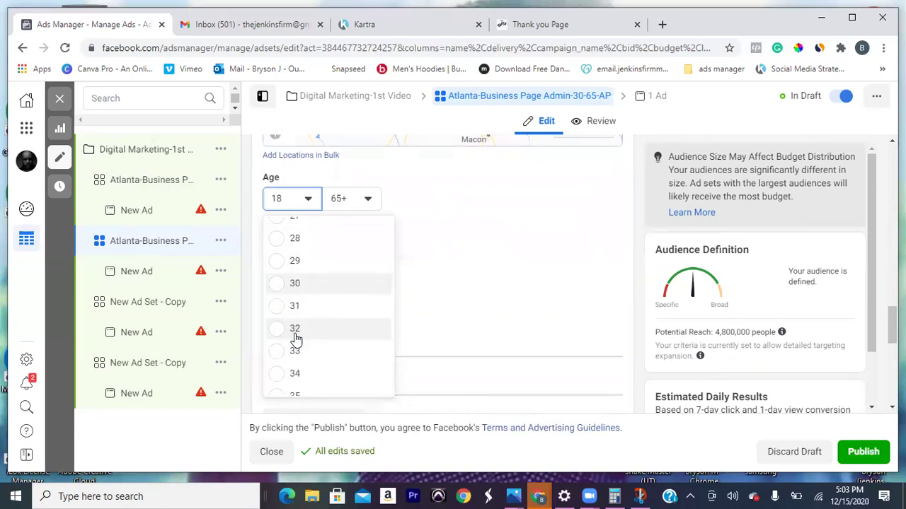
{"action": "left_click", "coordinate": [279, 284]}
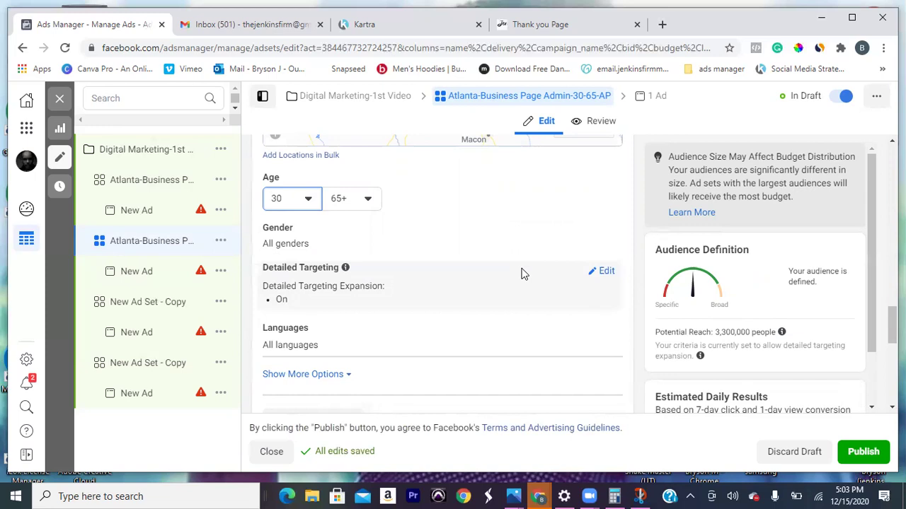
Step: Search the detailed targeting for "business page" and add the "Business page admins" behavior
{"action": "left_click", "coordinate": [608, 276]}
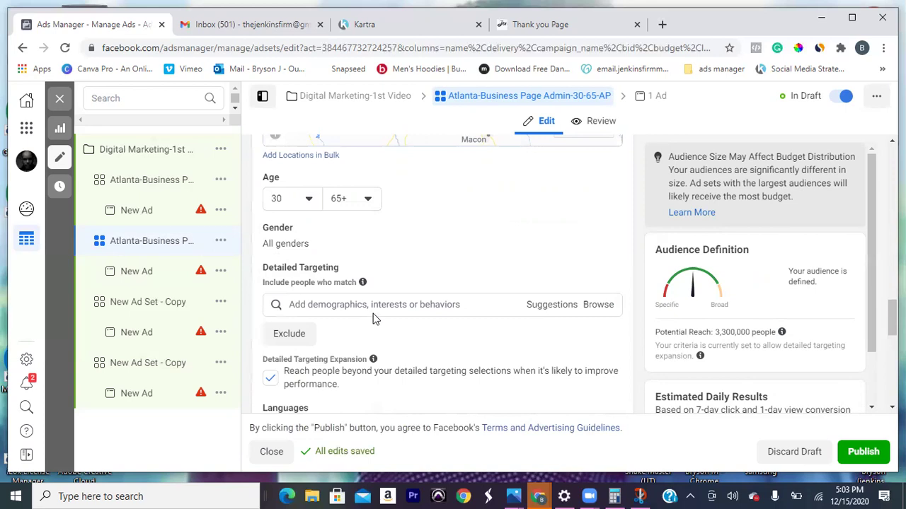
{"action": "left_click", "coordinate": [372, 305]}
{"action": "type", "text": "business page"}
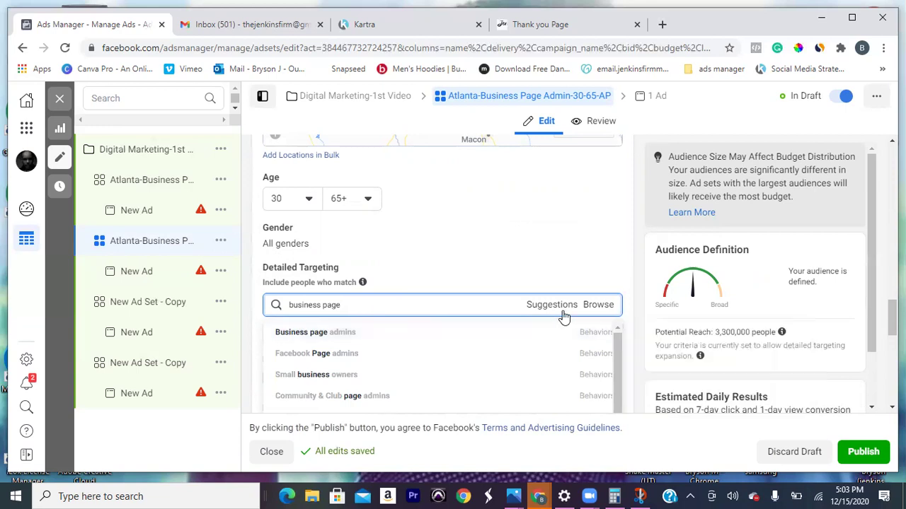
{"action": "left_click", "coordinate": [512, 342]}
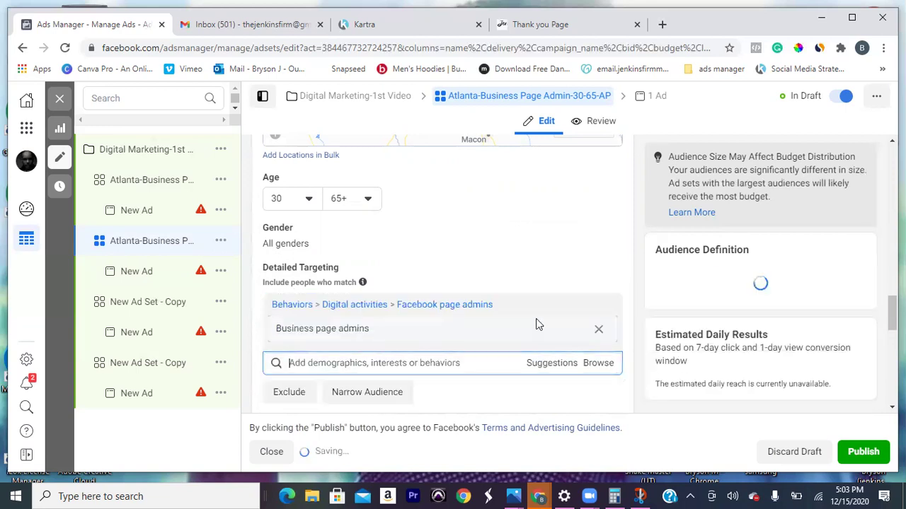
Step: Add "Small business owners" from the suggested behaviors to the detailed targeting
{"action": "left_click", "coordinate": [547, 363]}
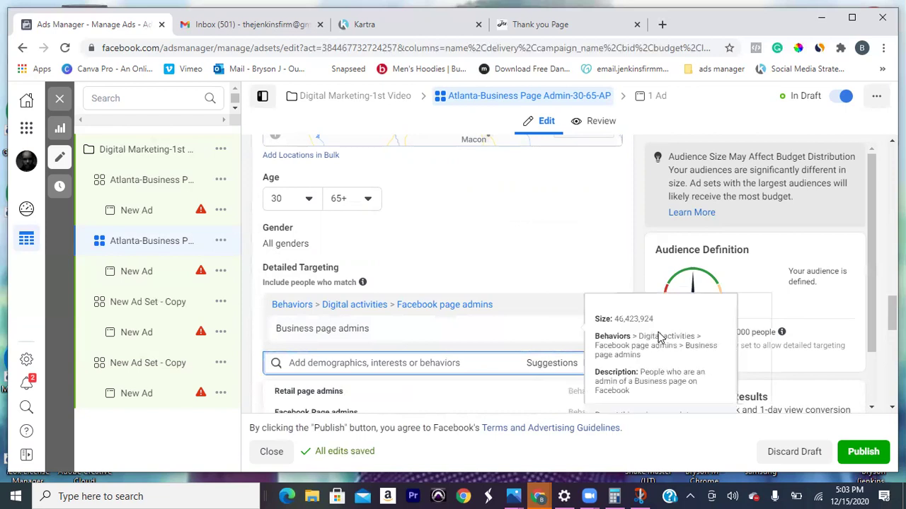
{"action": "scroll", "coordinate": [877, 366], "scroll_direction": "down", "scroll_amount": 5}
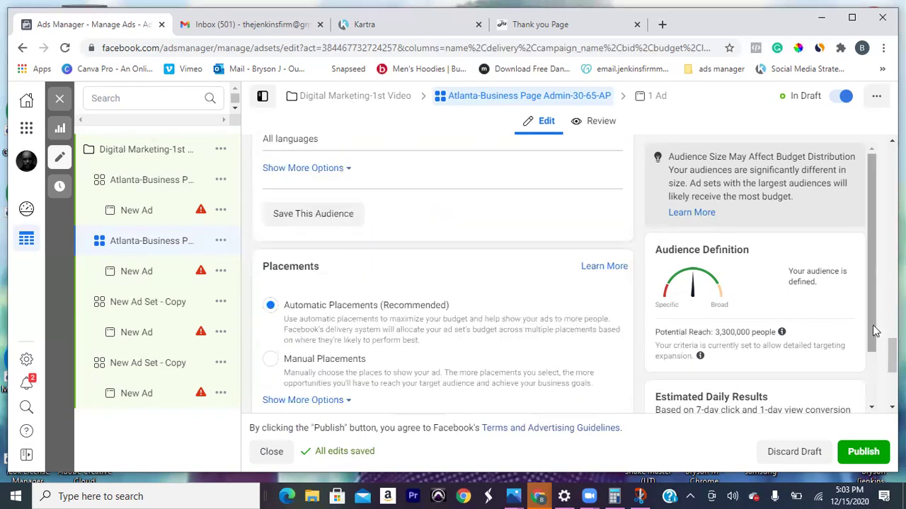
{"action": "scroll", "coordinate": [849, 327], "scroll_direction": "up", "scroll_amount": 2}
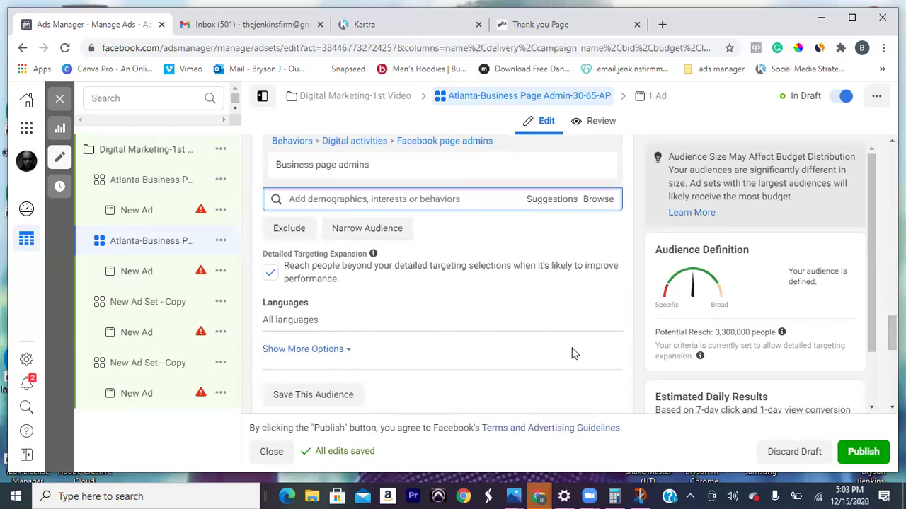
{"action": "left_click", "coordinate": [546, 200]}
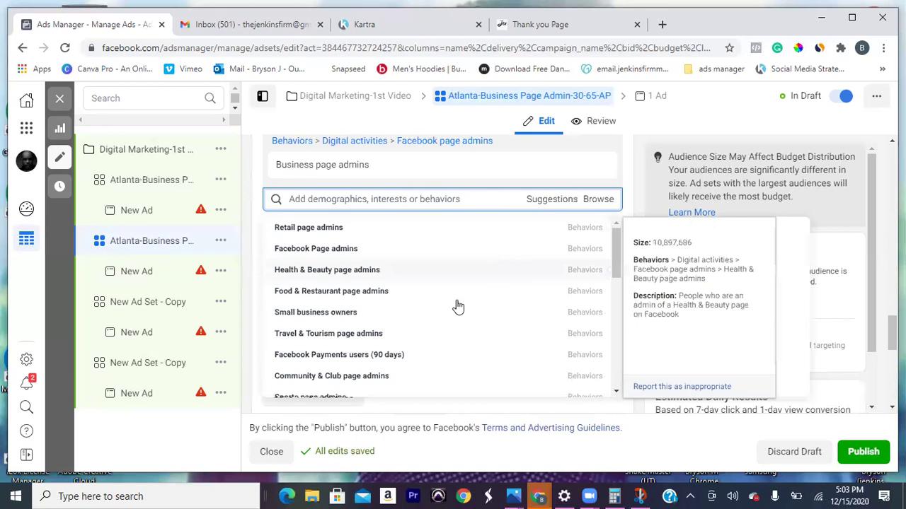
{"action": "left_click", "coordinate": [415, 316]}
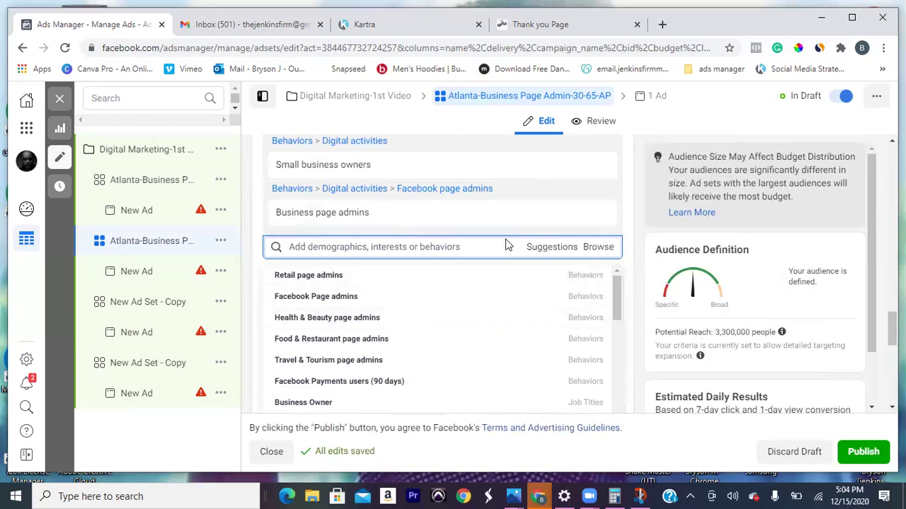
Step: Add "Food & Restaurant page admins" from the suggestions to the detailed targeting
{"action": "mouse_move", "coordinate": [502, 287]}
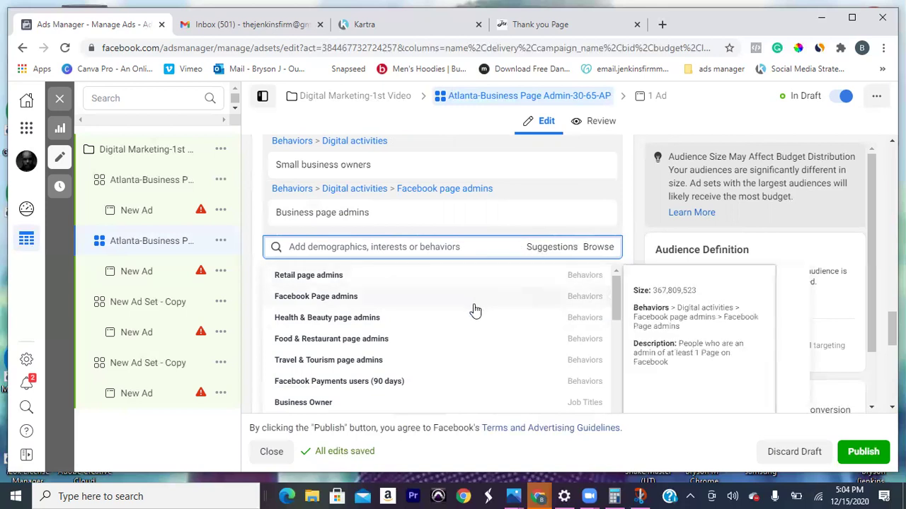
{"action": "left_click", "coordinate": [453, 349]}
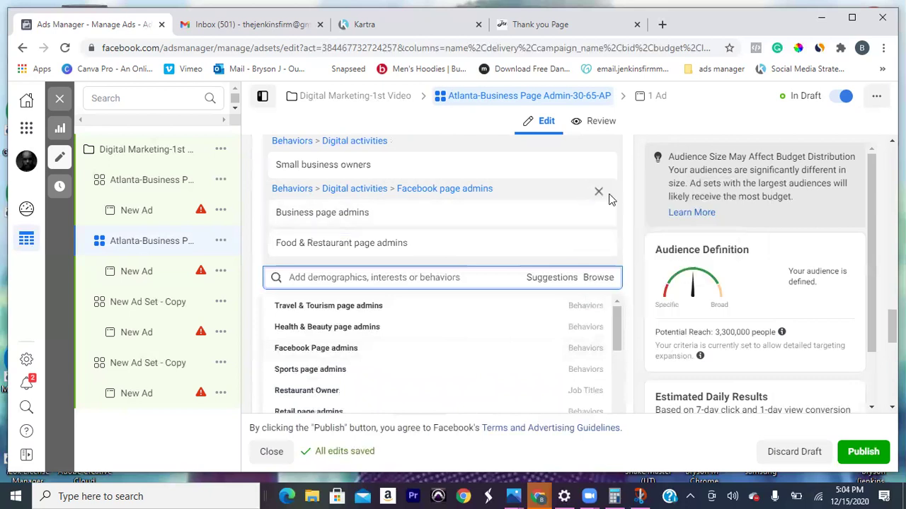
{"action": "mouse_move", "coordinate": [593, 177]}
{"action": "scroll", "coordinate": [663, 300], "scroll_direction": "up", "scroll_amount": 2}
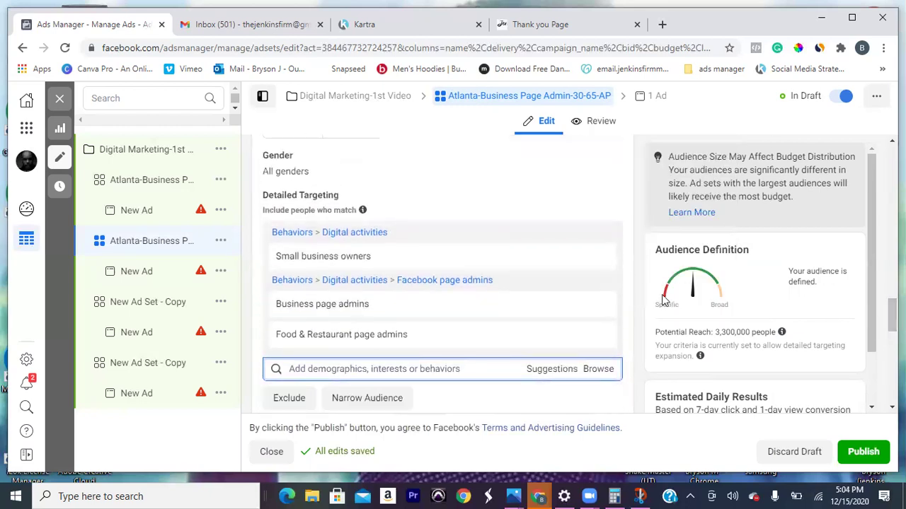
Step: Remove "Small business owners" and the whole Facebook page admins group from the ad set's detailed targeting
{"action": "mouse_move", "coordinate": [606, 259]}
{"action": "left_click", "coordinate": [599, 236]}
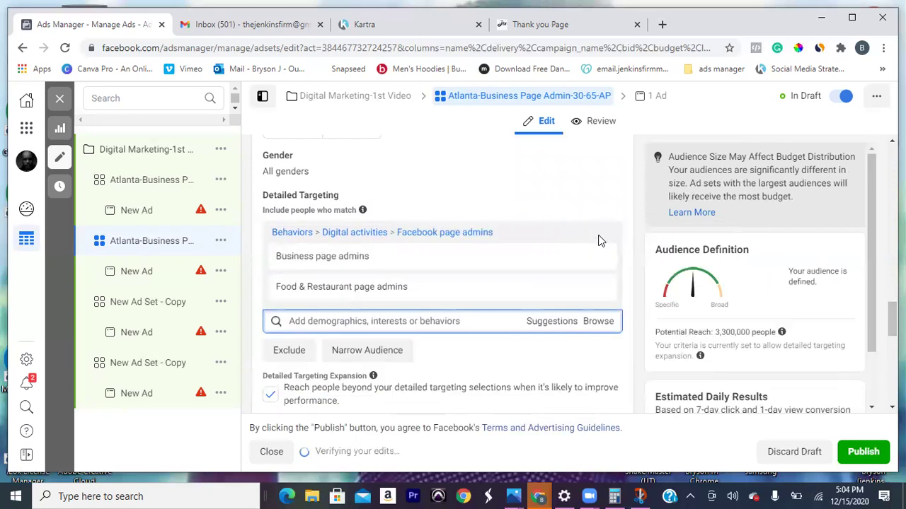
{"action": "mouse_move", "coordinate": [582, 232]}
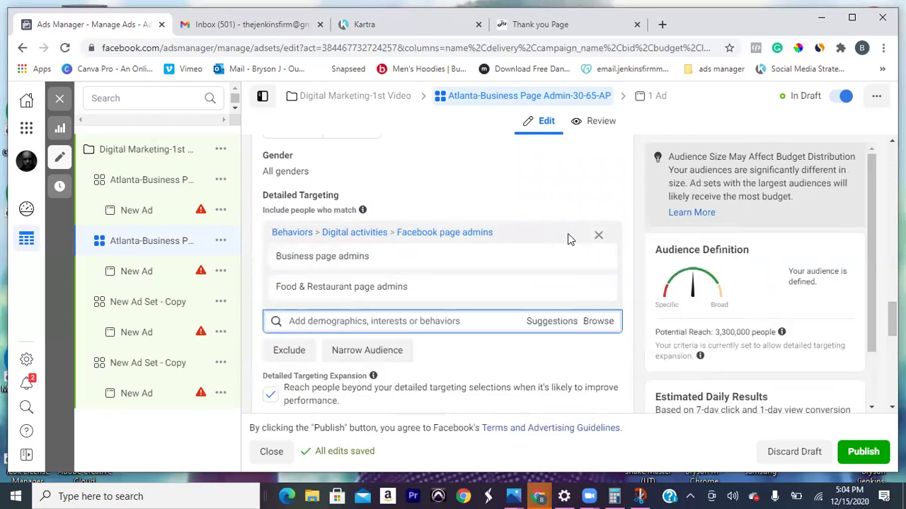
{"action": "left_click", "coordinate": [599, 236]}
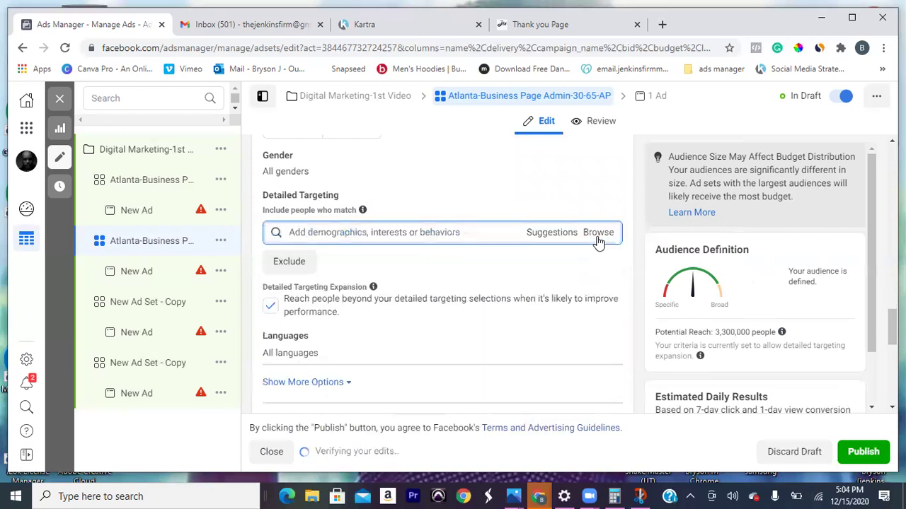
Step: Search the detailed targeting for "business page a" and add the "Food & Restaurant page admins" behavior
{"action": "left_click", "coordinate": [530, 239]}
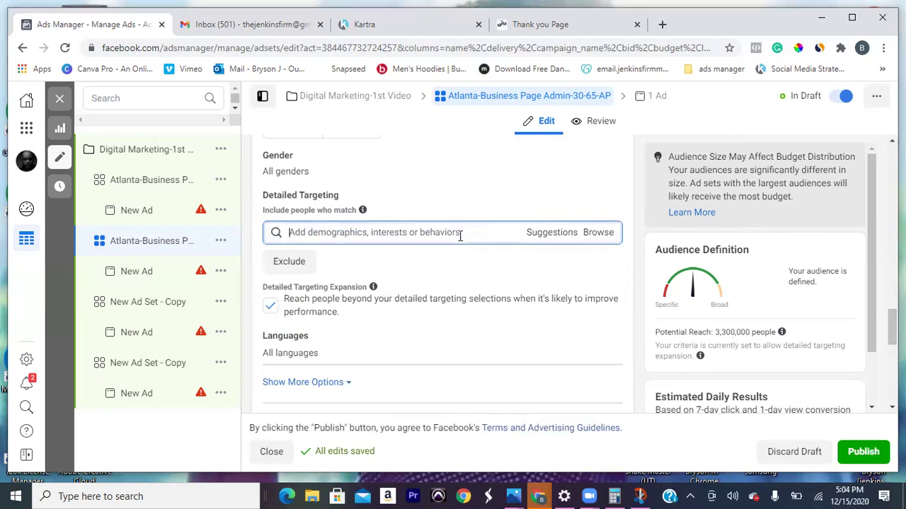
{"action": "type", "text": "budsiness page a"}
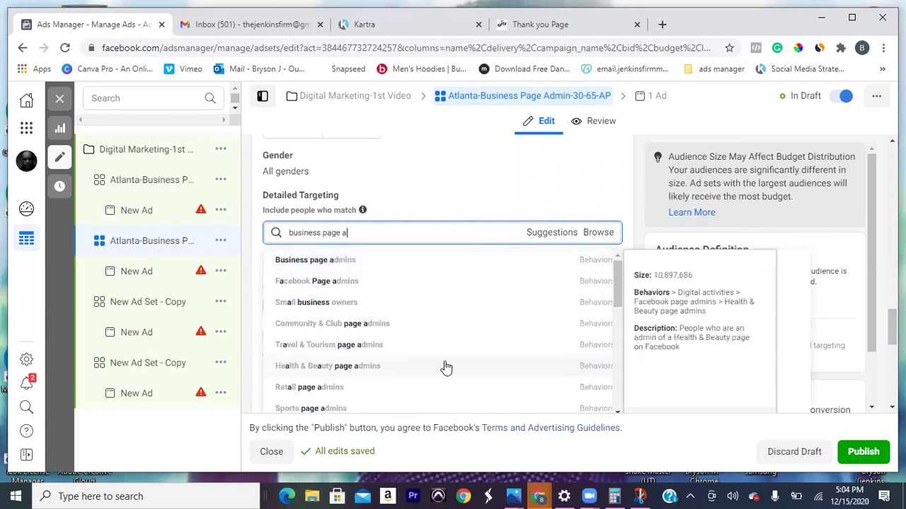
{"action": "left_click_drag", "start_coordinate": [620, 304], "coordinate": [616, 338]}
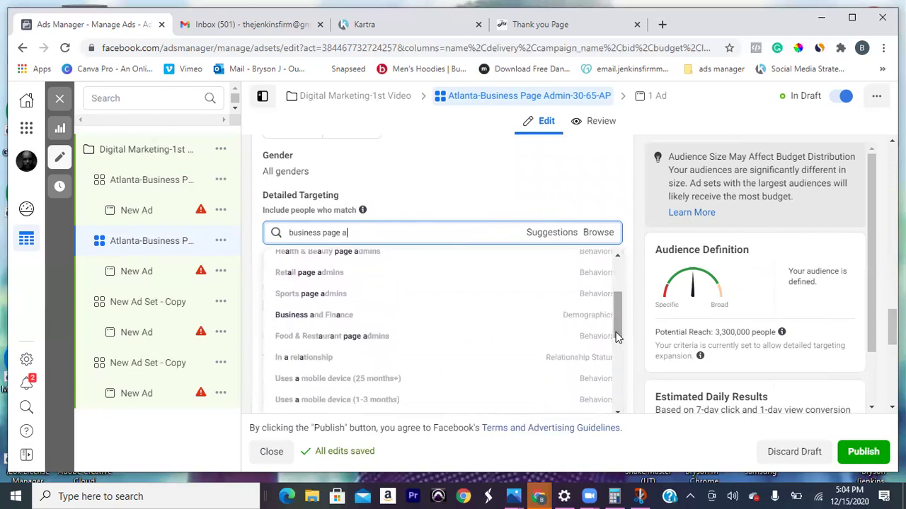
{"action": "left_click", "coordinate": [381, 340]}
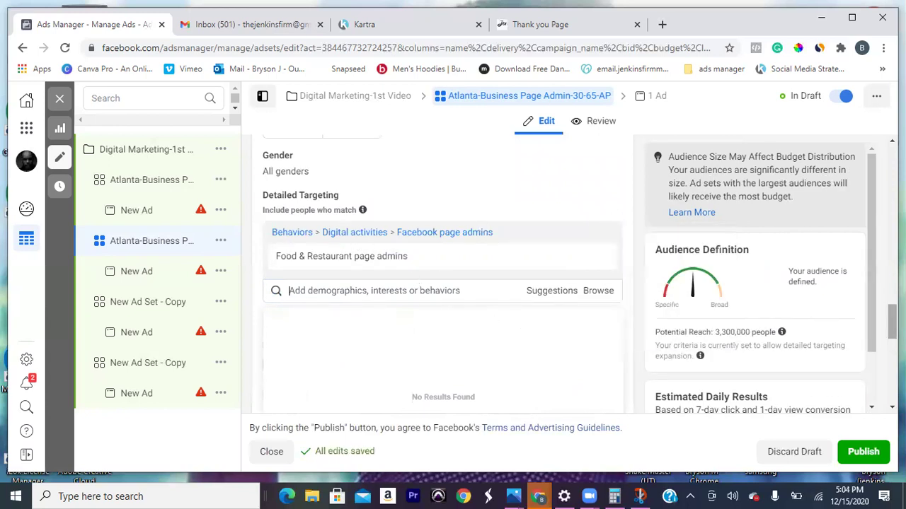
{"action": "left_click", "coordinate": [289, 291]}
{"action": "scroll", "coordinate": [442, 276], "scroll_direction": "down", "scroll_amount": 1}
Step: Rename the ad set as "Atlanta-Food And Res-30-65-AP"
{"action": "scroll", "coordinate": [442, 276], "scroll_direction": "up", "scroll_amount": 12}
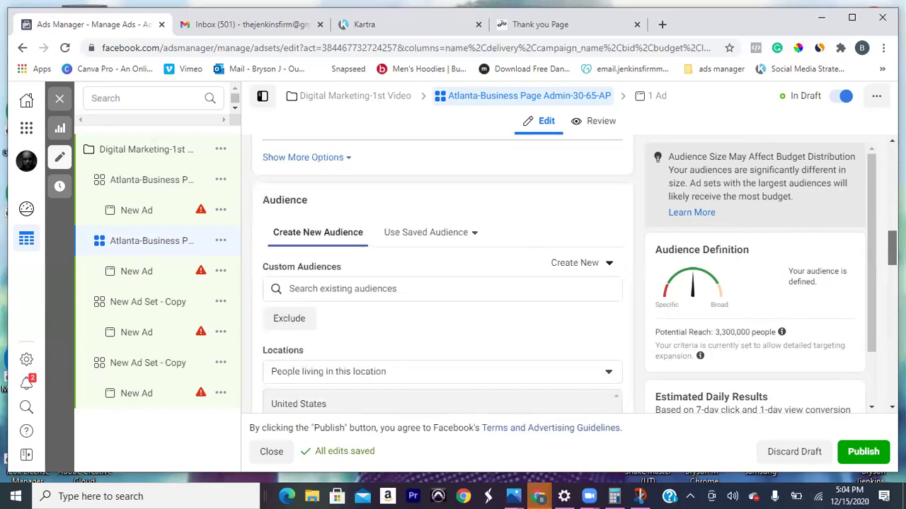
{"action": "scroll", "coordinate": [442, 276], "scroll_direction": "up", "scroll_amount": 5}
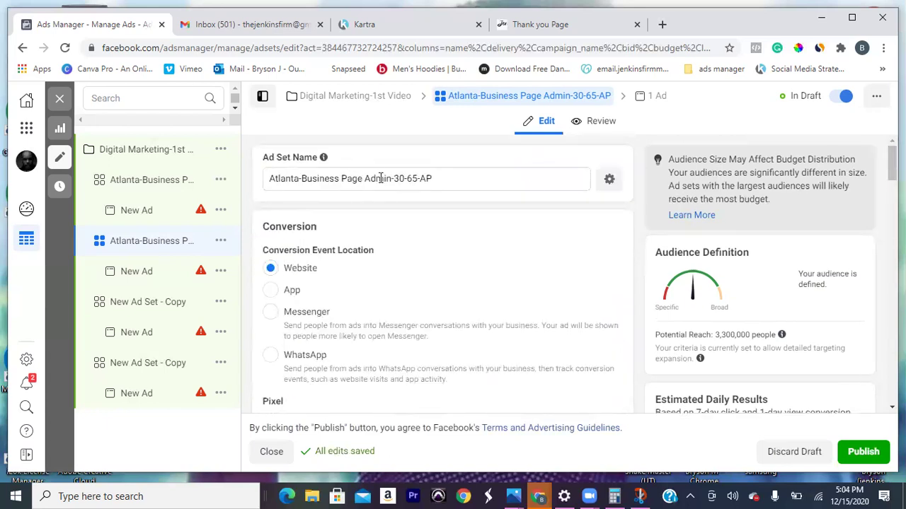
{"action": "left_click_drag", "start_coordinate": [392, 181], "coordinate": [304, 181]}
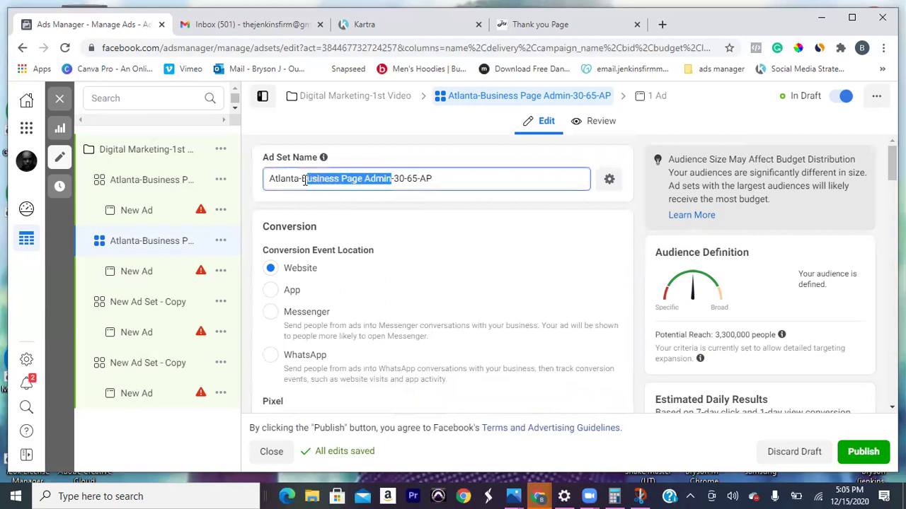
{"action": "type", "text": "Food And "}
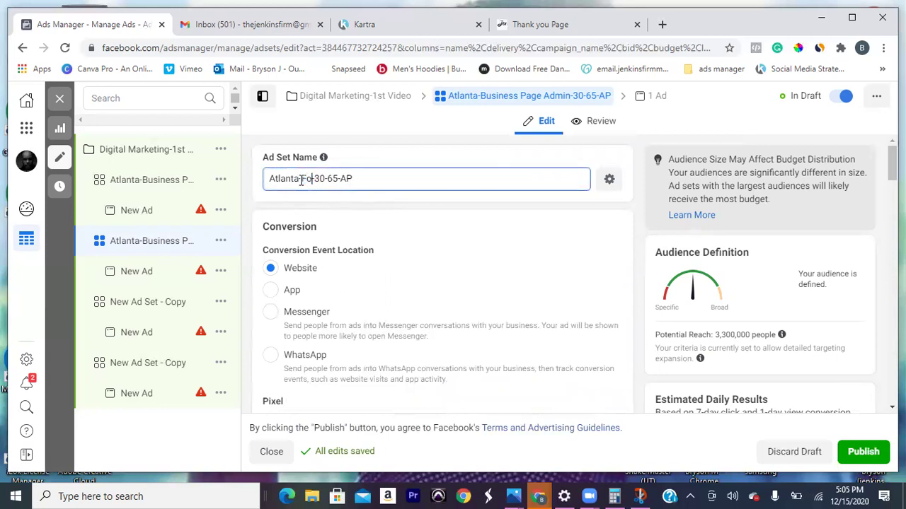
{"action": "type", "text": "Res"}
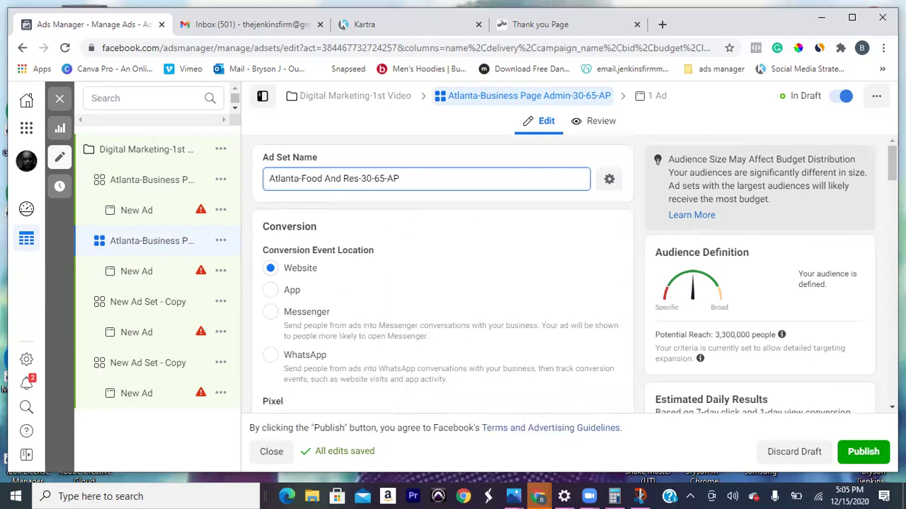
Step: Review the Food And Res ad set's conversion event, schedule, audience and placement settings
{"action": "scroll", "coordinate": [442, 283], "scroll_direction": "down", "scroll_amount": 4}
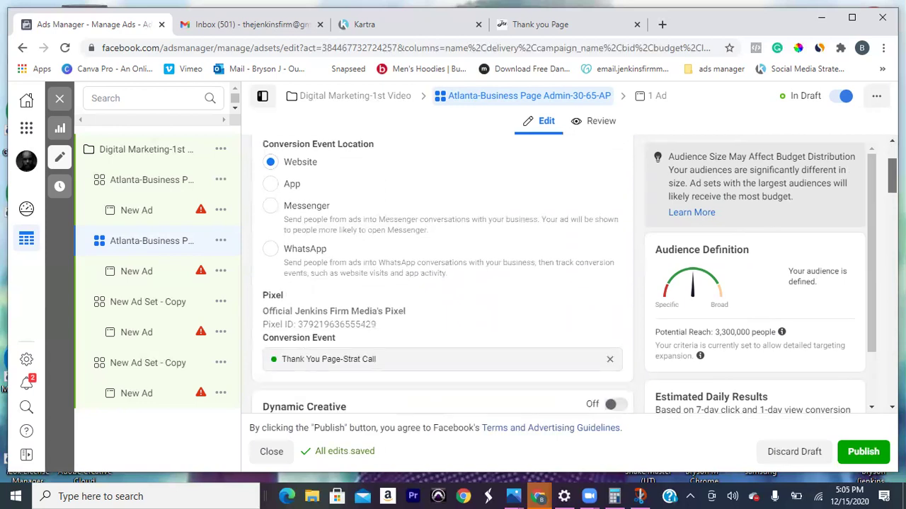
{"action": "scroll", "coordinate": [443, 283], "scroll_direction": "down", "scroll_amount": 5}
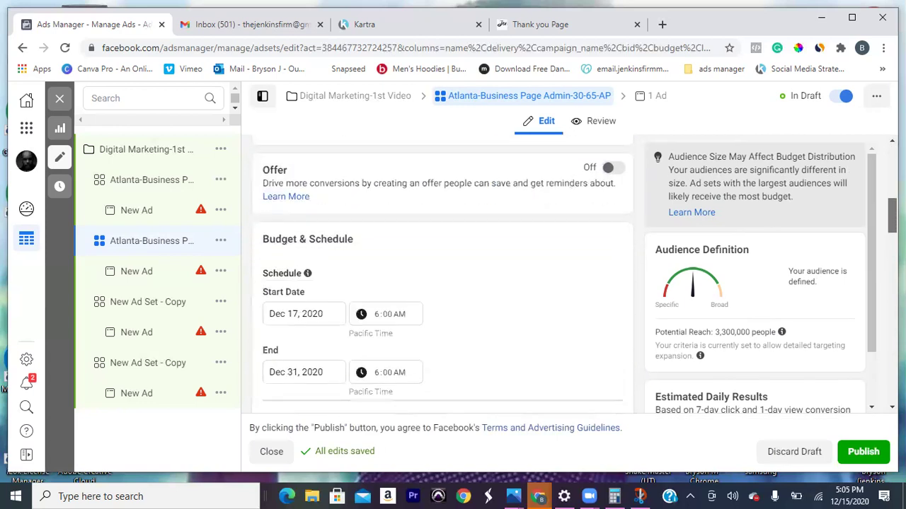
{"action": "scroll", "coordinate": [443, 283], "scroll_direction": "down", "scroll_amount": 7}
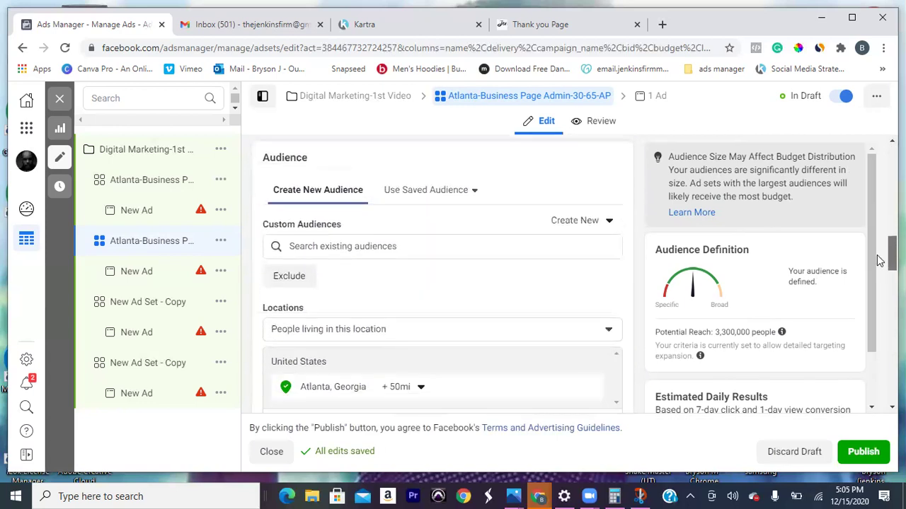
{"action": "scroll", "coordinate": [858, 322], "scroll_direction": "down", "scroll_amount": 5}
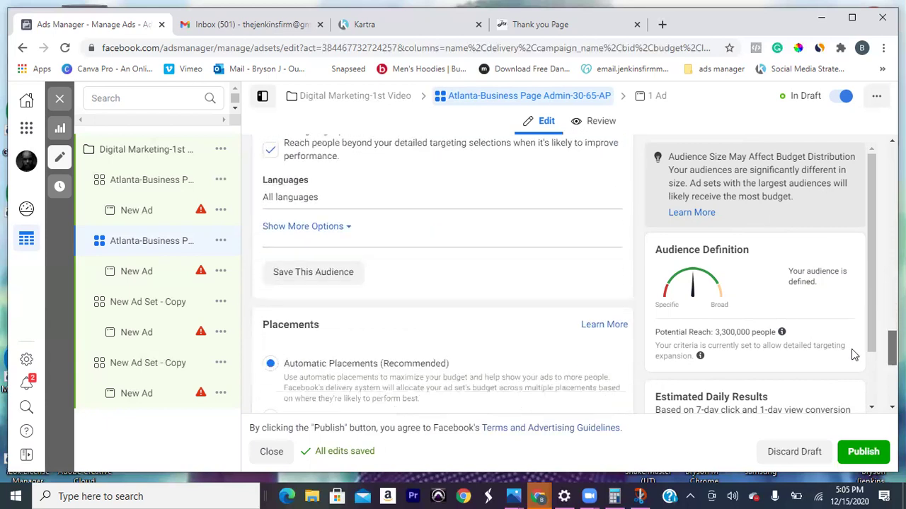
{"action": "scroll", "coordinate": [850, 364], "scroll_direction": "down", "scroll_amount": 3}
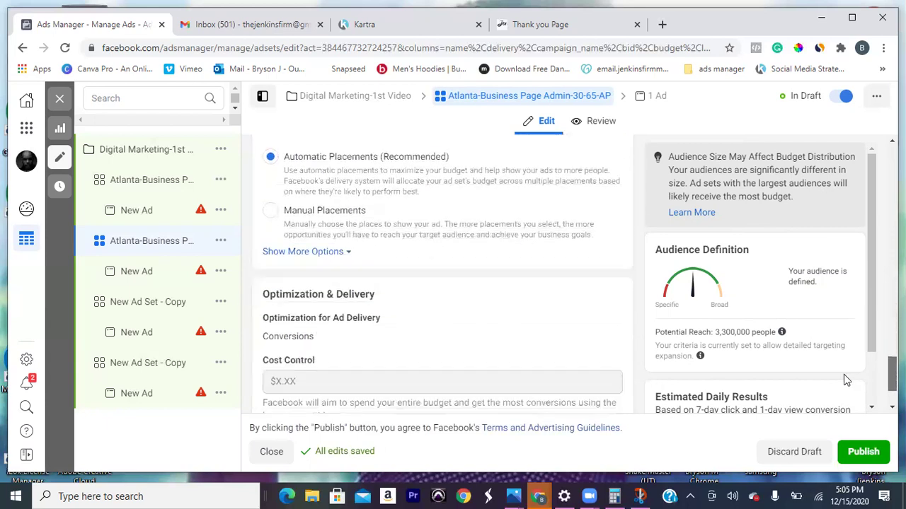
{"action": "scroll", "coordinate": [842, 397], "scroll_direction": "up", "scroll_amount": 15}
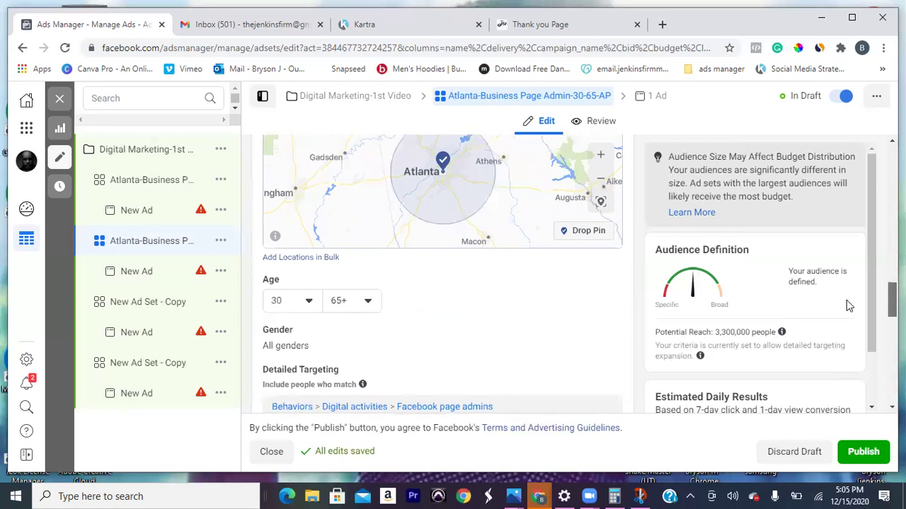
{"action": "scroll", "coordinate": [844, 243], "scroll_direction": "up", "scroll_amount": 5}
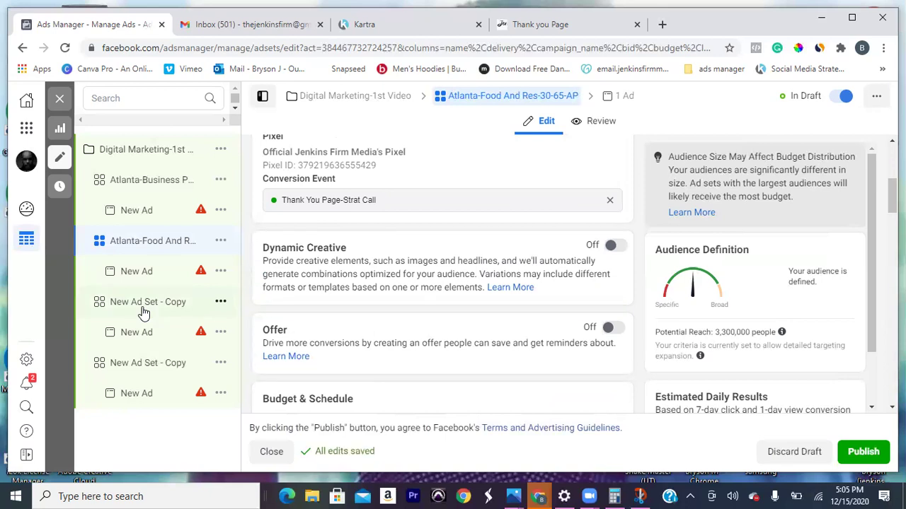
Step: Open the first remaining "New Ad Set - Copy" and examine its name, conversion and audience settings
{"action": "left_click", "coordinate": [144, 312]}
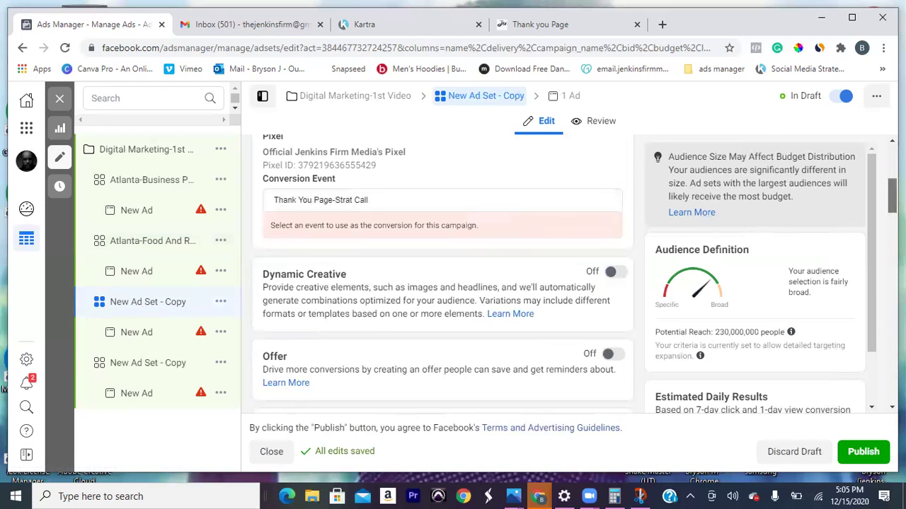
{"action": "scroll", "coordinate": [442, 276], "scroll_direction": "down", "scroll_amount": 2}
{"action": "scroll", "coordinate": [442, 276], "scroll_direction": "up", "scroll_amount": 5}
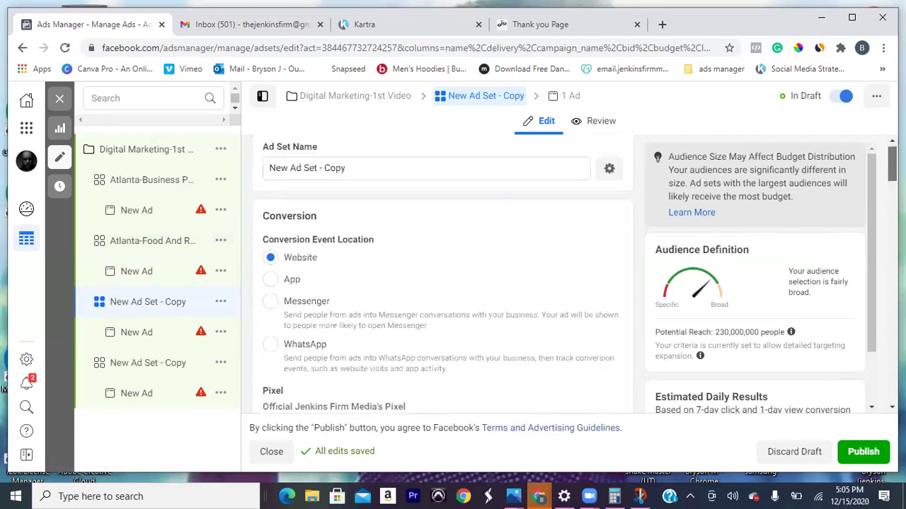
{"action": "scroll", "coordinate": [442, 276], "scroll_direction": "down", "scroll_amount": 10}
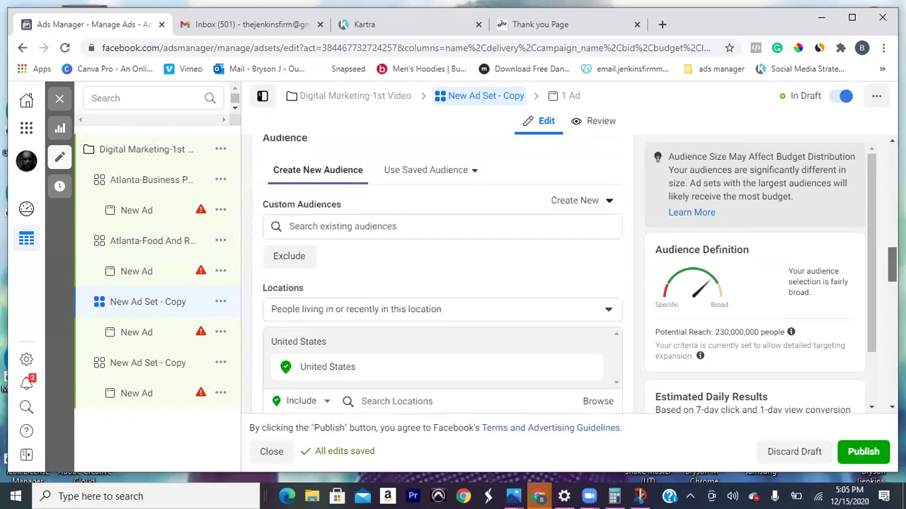
{"action": "scroll", "coordinate": [442, 276], "scroll_direction": "down", "scroll_amount": 1}
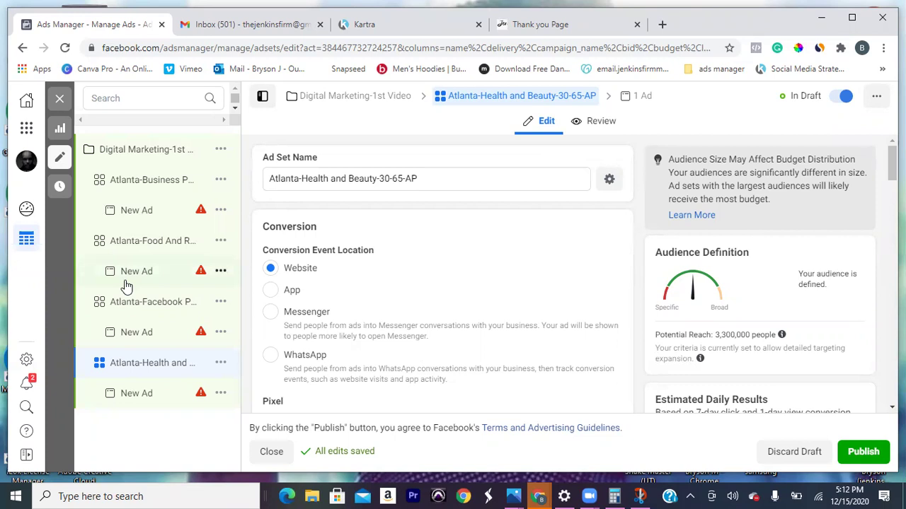
Step: Open the new ad under the Atlanta-Business Page Admin ad set and choose Jenkins Firm Media as its Facebook Page
{"action": "left_click", "coordinate": [142, 225]}
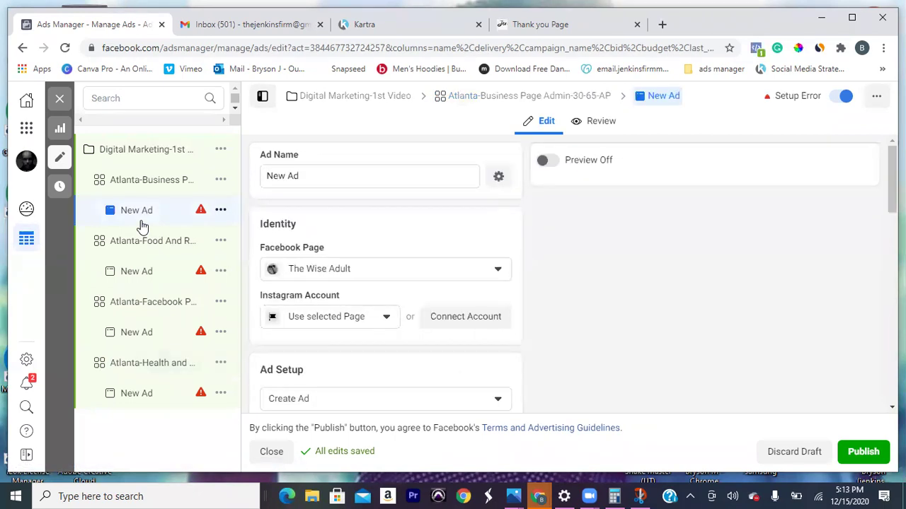
{"action": "left_click", "coordinate": [324, 275]}
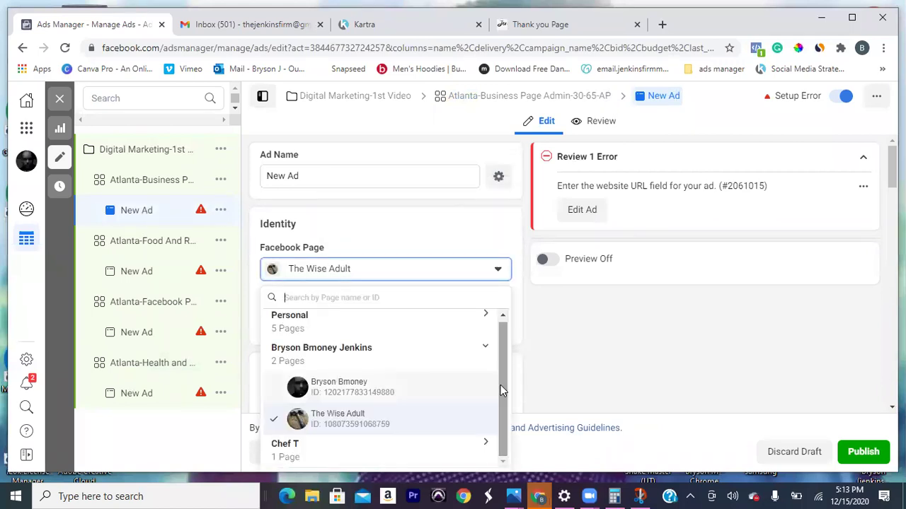
{"action": "left_click", "coordinate": [484, 319]}
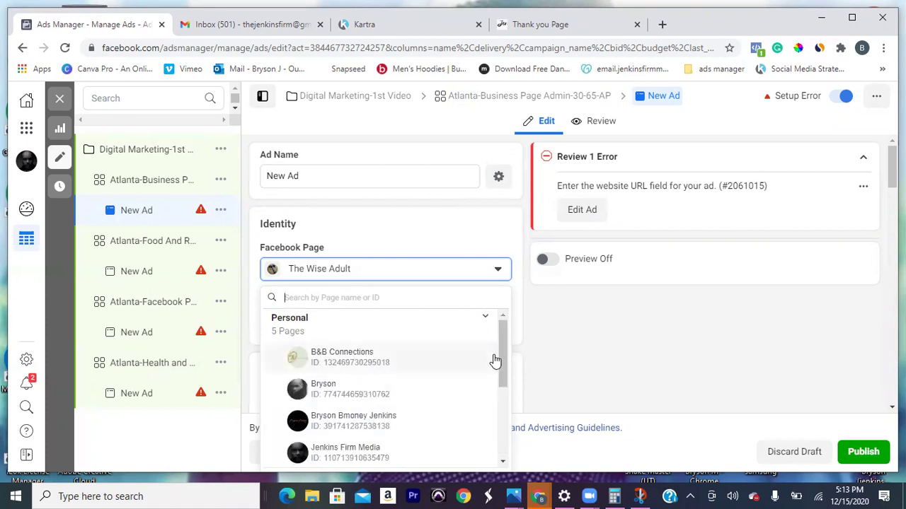
{"action": "left_click", "coordinate": [388, 454]}
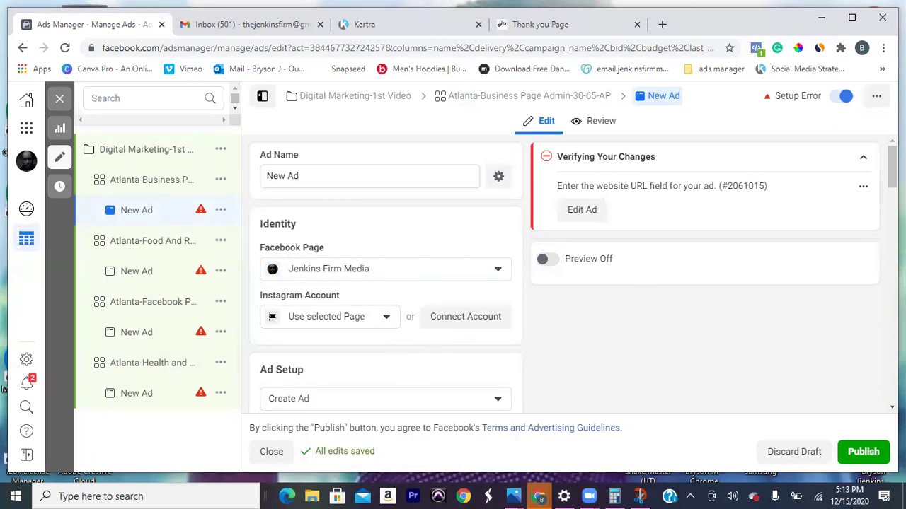
Step: Rename the ad as "Video 1-Digital Marketing-General"
{"action": "left_click", "coordinate": [348, 180]}
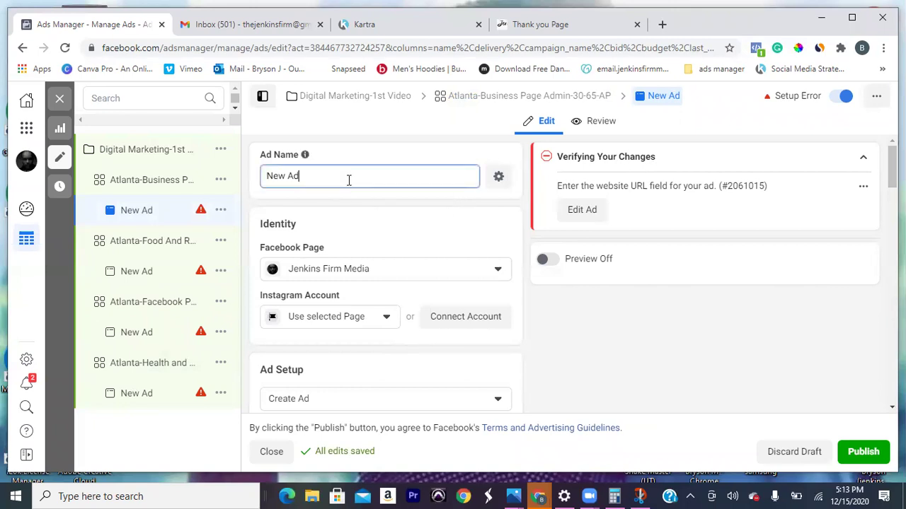
{"action": "left_click_drag", "start_coordinate": [349, 179], "coordinate": [267, 181]}
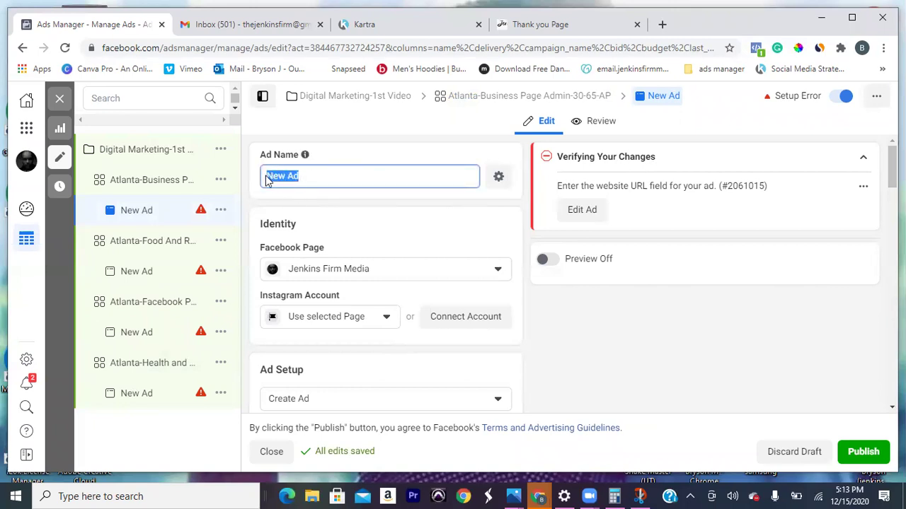
{"action": "type", "text": "Small business"}
{"action": "key", "text": "BackSpace"}
{"action": "key", "text": "BackSpace"}
{"action": "key", "text": "BackSpace"}
{"action": "key", "text": "BackSpace"}
{"action": "key", "text": "BackSpace"}
{"action": "key", "text": "BackSpace"}
{"action": "key", "text": "BackSpace"}
{"action": "key", "text": "BackSpace"}
{"action": "type", "text": "busin"}
{"action": "key", "text": "BackSpace"}
{"action": "key", "text": "BackSpace"}
{"action": "key", "text": "BackSpace"}
{"action": "key", "text": "BackSpace"}
{"action": "key", "text": "BackSpace"}
{"action": "key", "text": "BackSpace"}
{"action": "key", "text": "BackSpace"}
{"action": "key", "text": "BackSpace"}
{"action": "key", "text": "BackSpace"}
{"action": "key", "text": "BackSpace"}
{"action": "type", "text": "Video 1-Digit"}
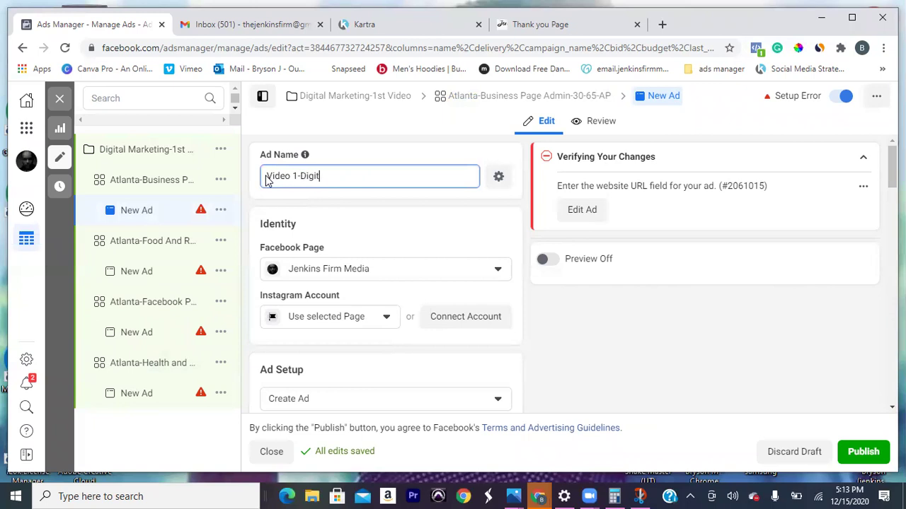
{"action": "type", "text": "al Marg"}
{"action": "type", "text": "keting "}
{"action": "type", "text": "General"}
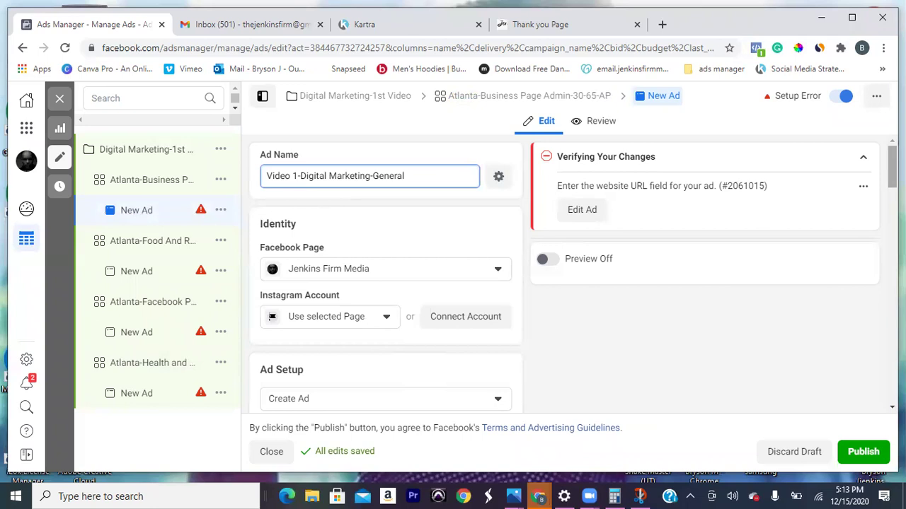
Step: Connect an Instagram account to the ad, continuing with the profile already signed in to Instagram
{"action": "left_click", "coordinate": [349, 318]}
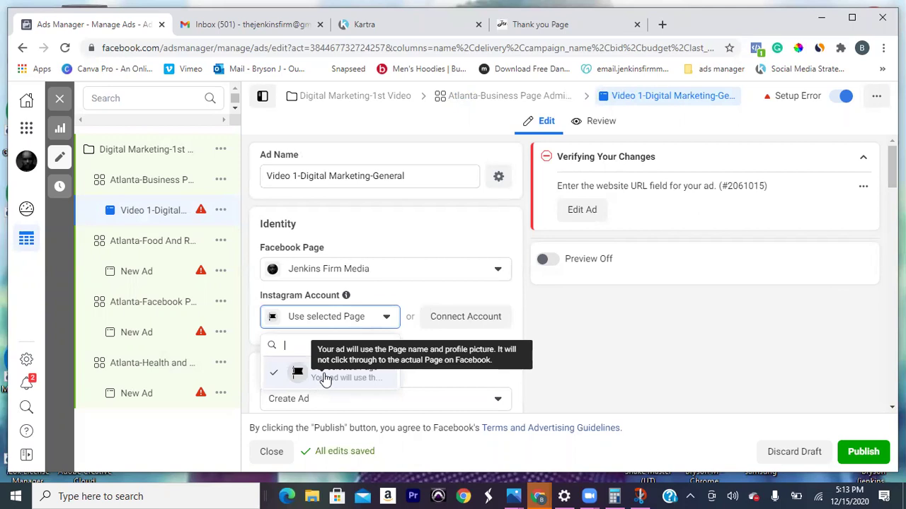
{"action": "left_click", "coordinate": [457, 320]}
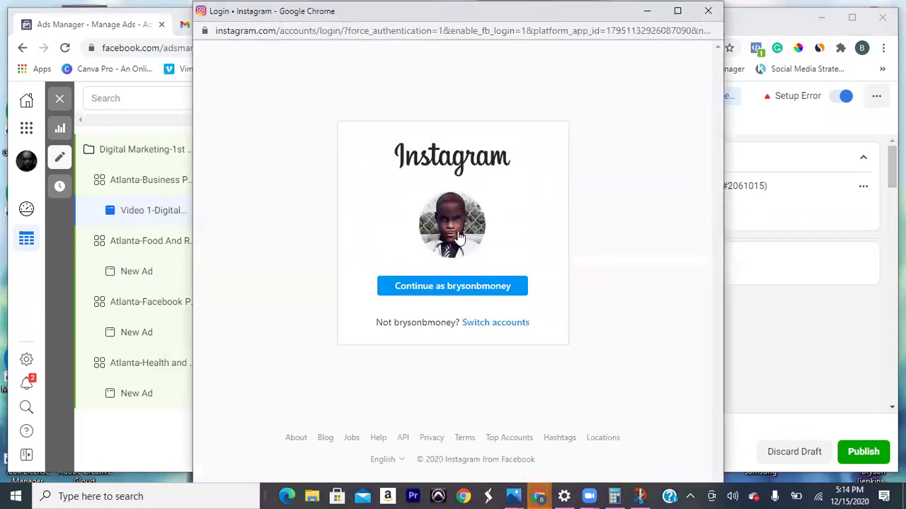
{"action": "left_click", "coordinate": [443, 293]}
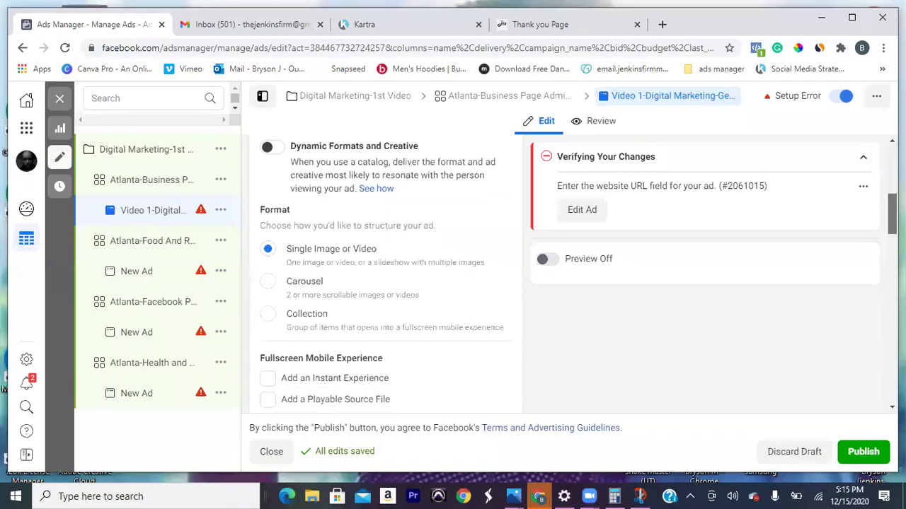
{"action": "scroll", "coordinate": [386, 276], "scroll_direction": "up", "scroll_amount": 1}
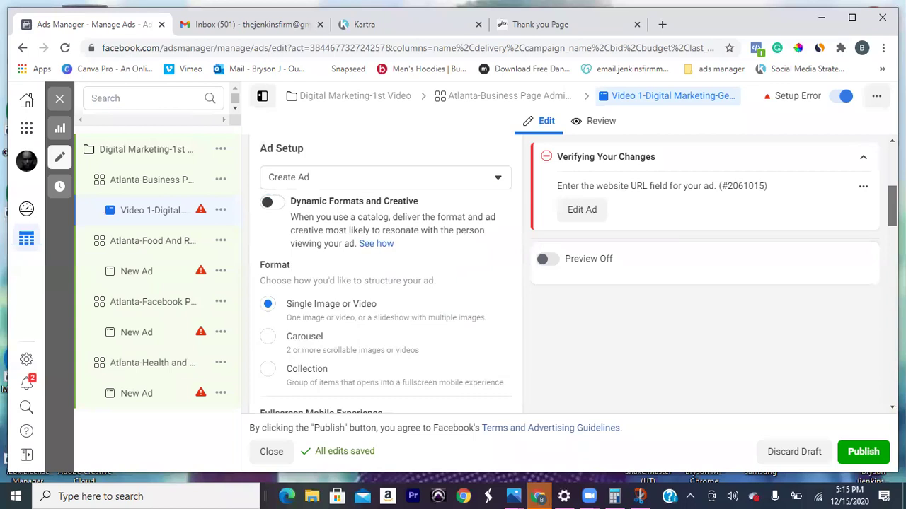
{"action": "left_click", "coordinate": [499, 181]}
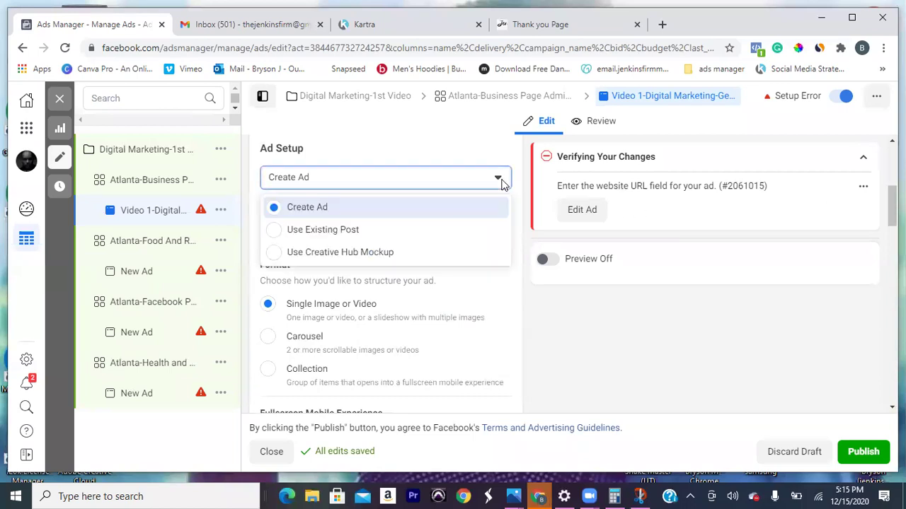
{"action": "left_click", "coordinate": [422, 231]}
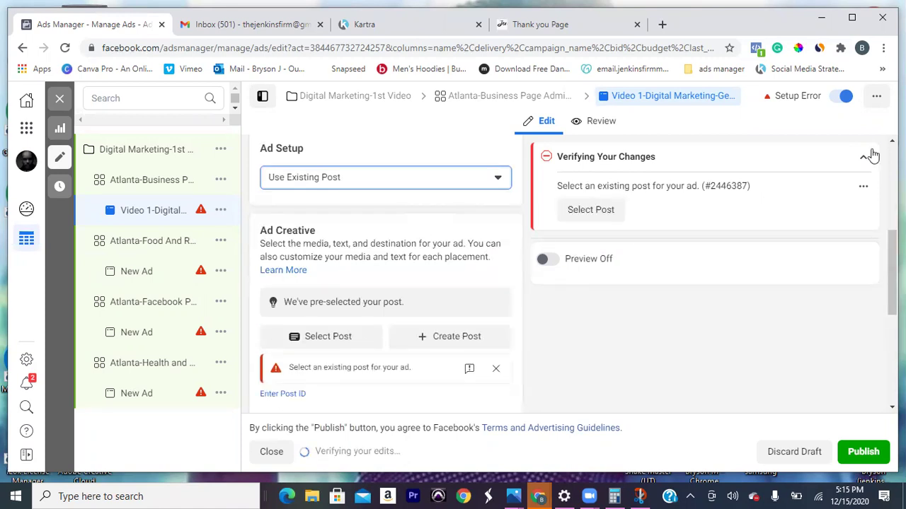
{"action": "scroll", "coordinate": [892, 283], "scroll_direction": "down", "scroll_amount": 2}
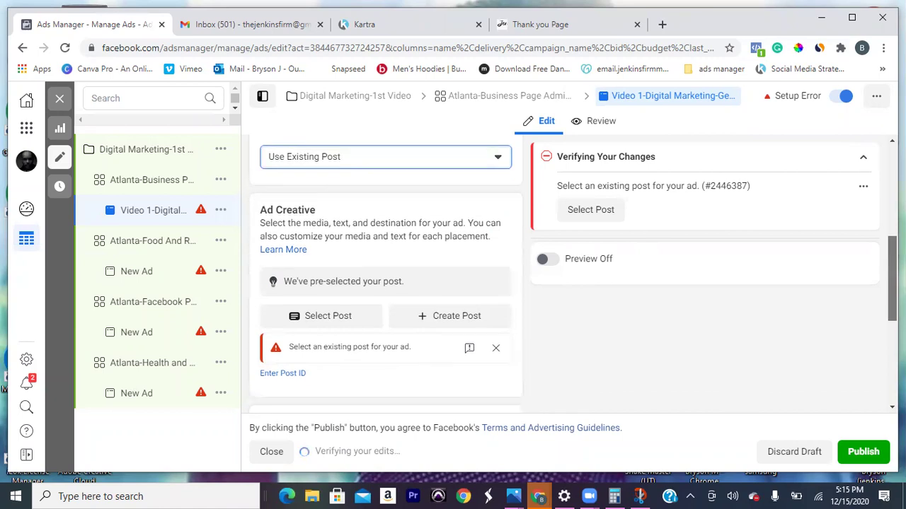
{"action": "scroll", "coordinate": [892, 297], "scroll_direction": "up", "scroll_amount": 1}
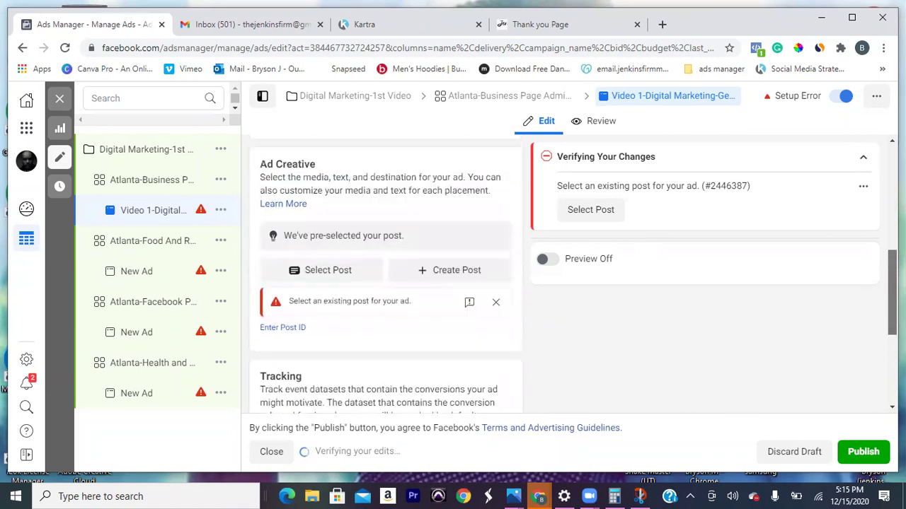
{"action": "scroll", "coordinate": [891, 290], "scroll_direction": "up", "scroll_amount": 2}
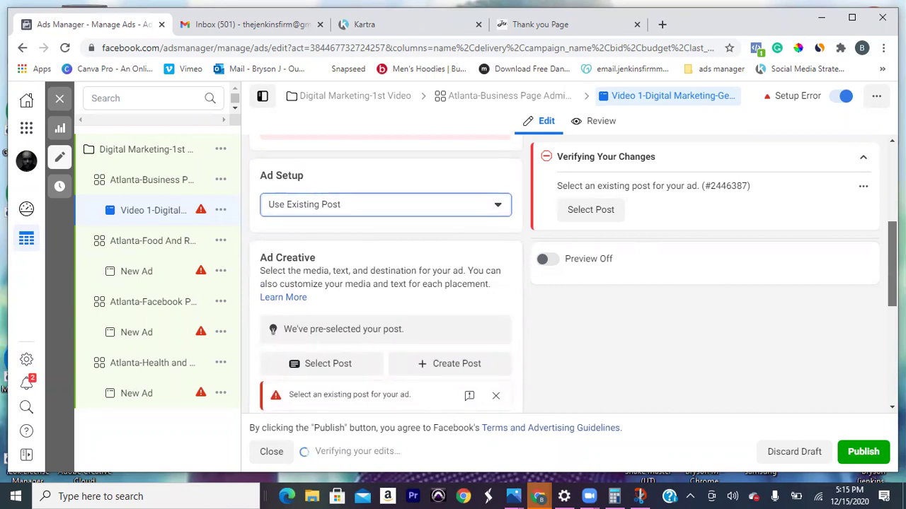
{"action": "scroll", "coordinate": [892, 283], "scroll_direction": "up", "scroll_amount": 1}
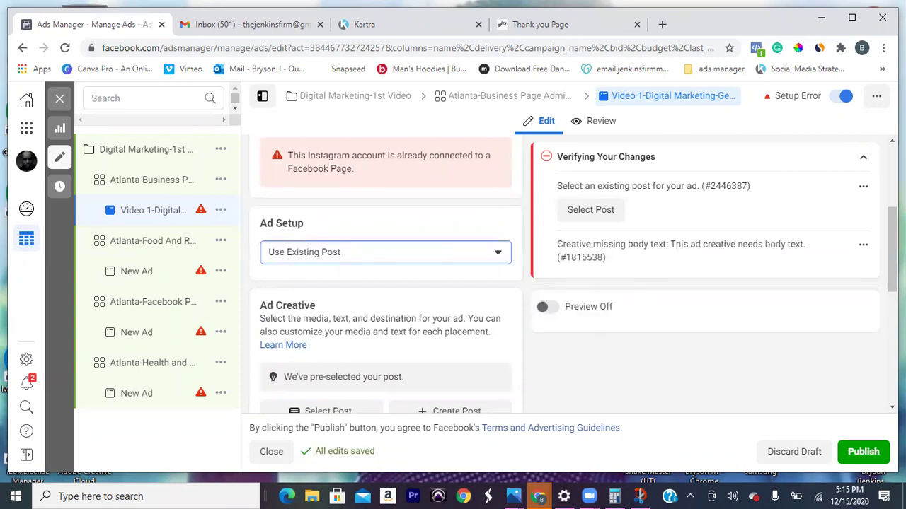
{"action": "left_click", "coordinate": [477, 261]}
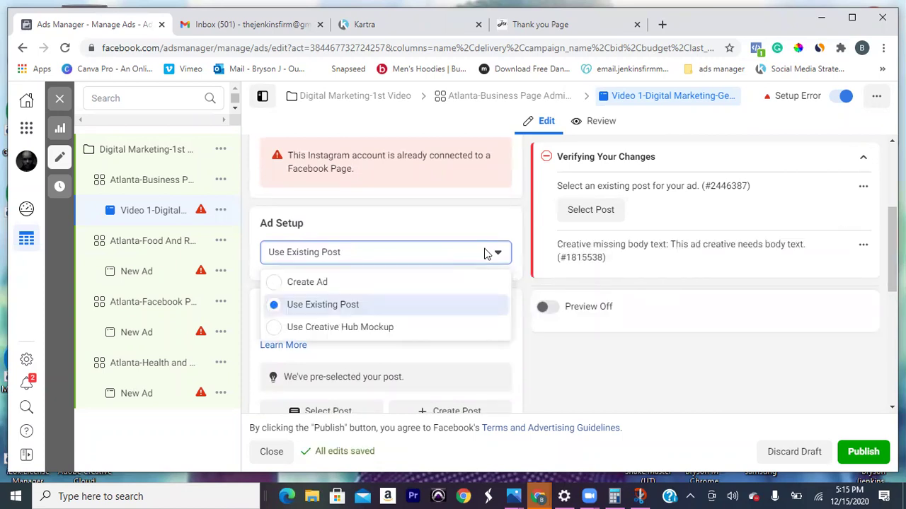
{"action": "left_click", "coordinate": [413, 285]}
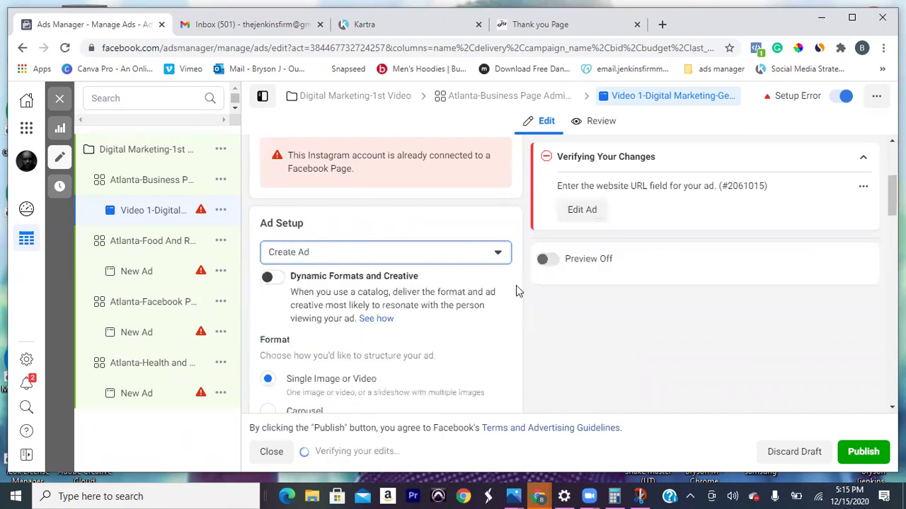
Step: Add the 162 × 288 account video whose name starts with "cropped_9X1" as the ad's media
{"action": "scroll", "coordinate": [386, 269], "scroll_direction": "down", "scroll_amount": 2}
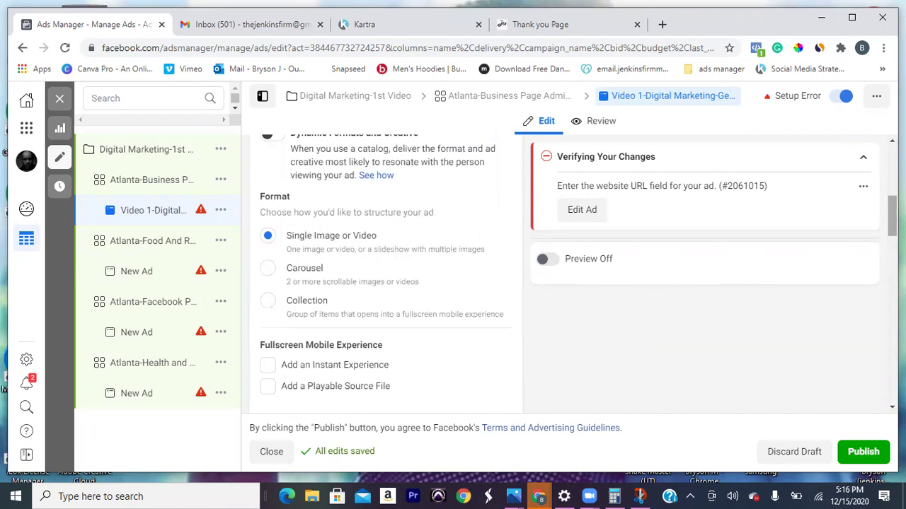
{"action": "scroll", "coordinate": [891, 219], "scroll_direction": "down", "scroll_amount": 1}
{"action": "scroll", "coordinate": [386, 269], "scroll_direction": "down", "scroll_amount": 2}
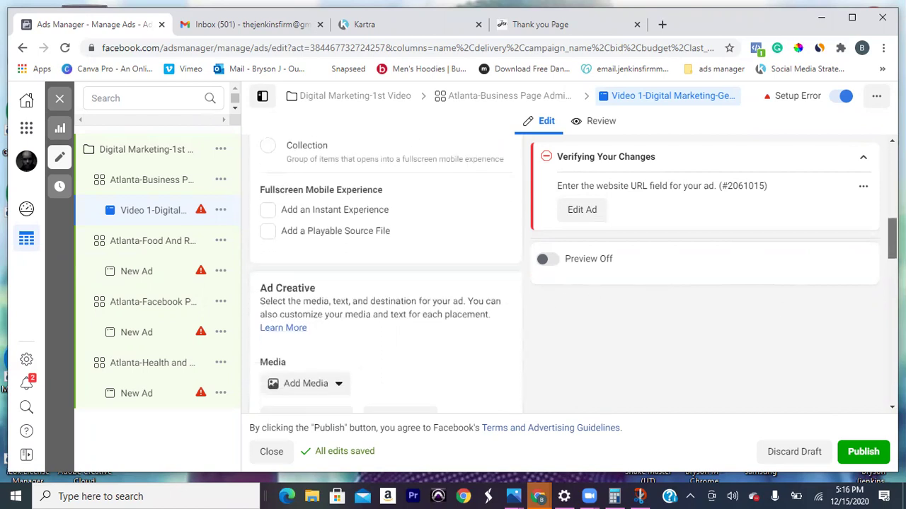
{"action": "left_click", "coordinate": [342, 379]}
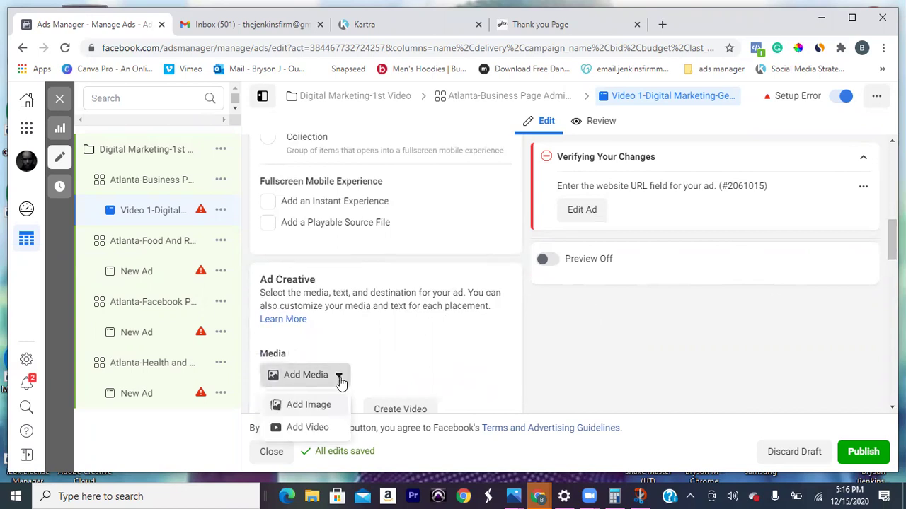
{"action": "left_click", "coordinate": [315, 431]}
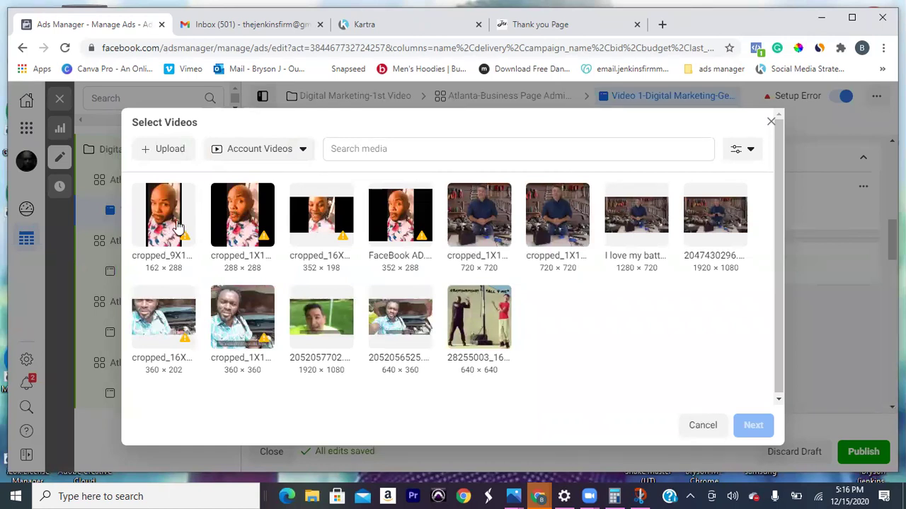
{"action": "left_click", "coordinate": [163, 233]}
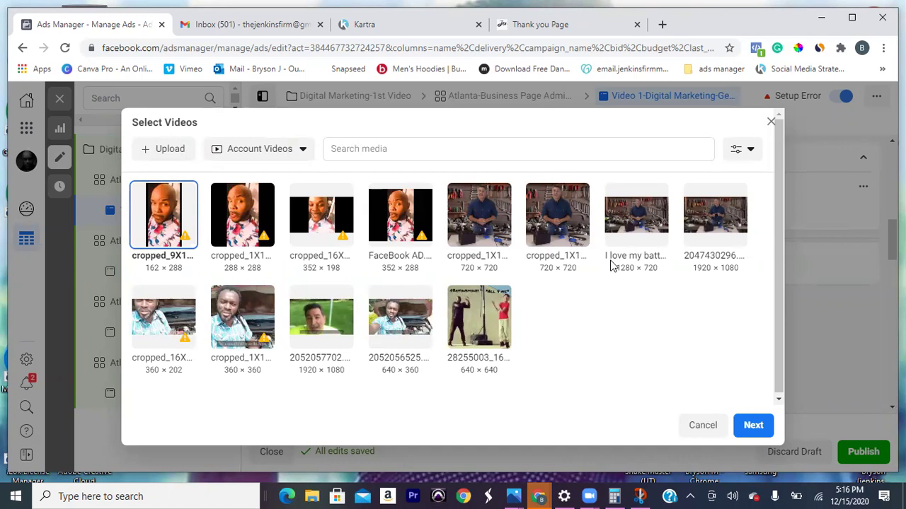
{"action": "left_click", "coordinate": [753, 427]}
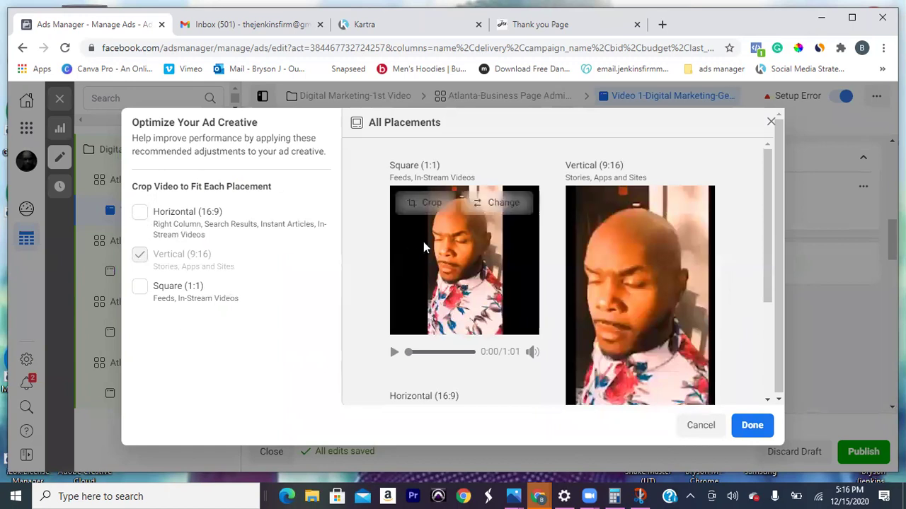
Step: Crop the video to fit the Square (1:1) and Horizontal (16:9) placements, apply the adjustments and check the placement previews
{"action": "mouse_move", "coordinate": [605, 272]}
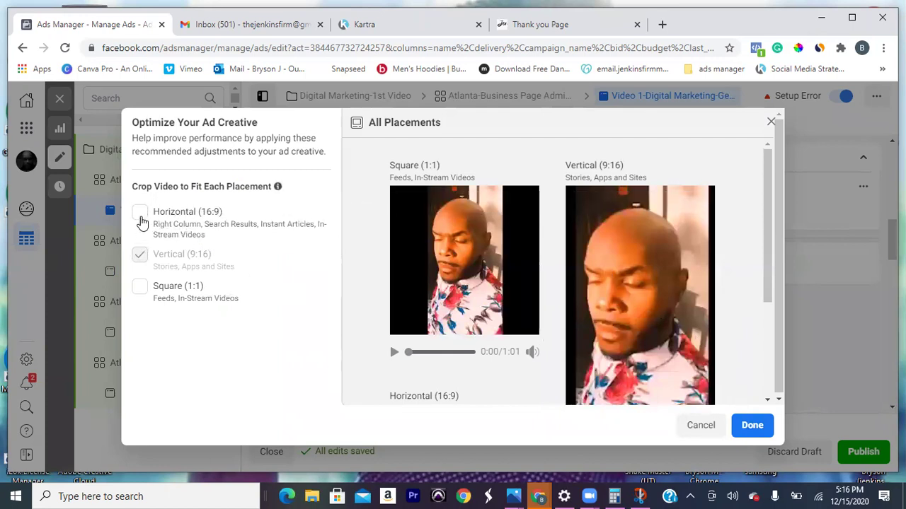
{"action": "left_click", "coordinate": [138, 291]}
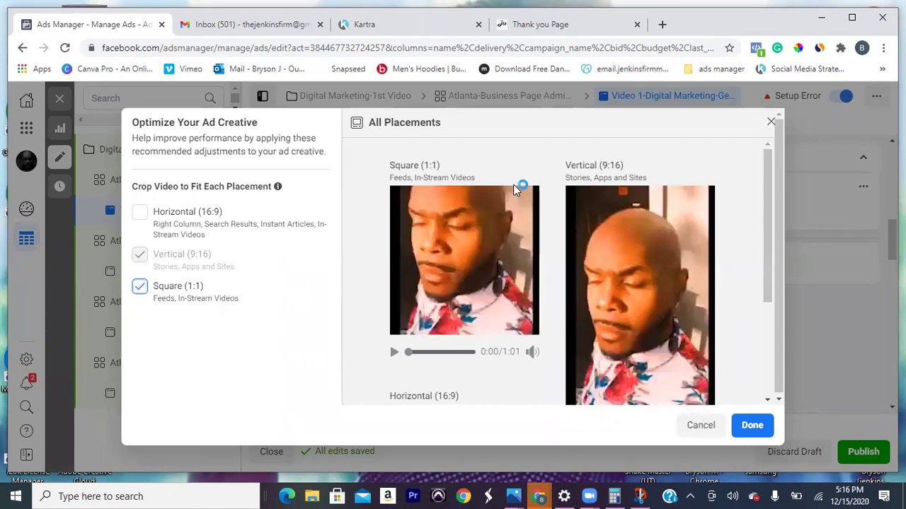
{"action": "left_click_drag", "start_coordinate": [768, 208], "coordinate": [758, 247]}
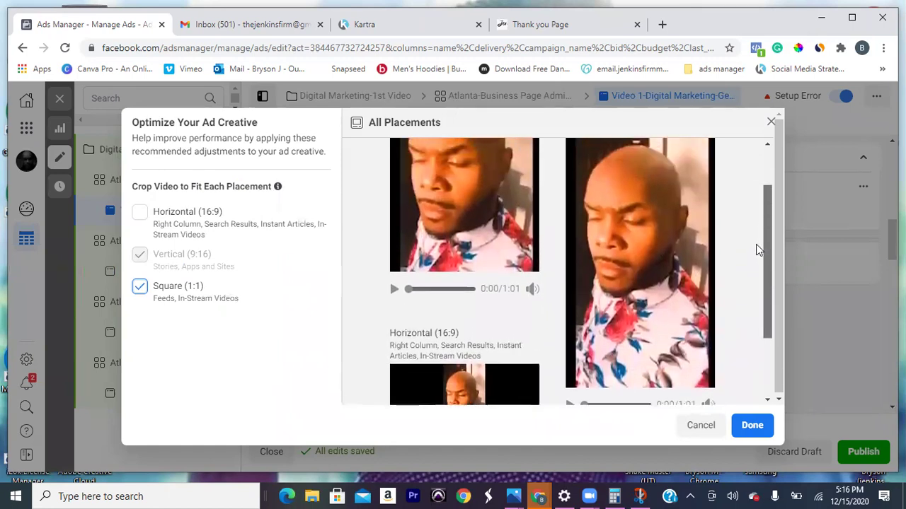
{"action": "left_click", "coordinate": [139, 212]}
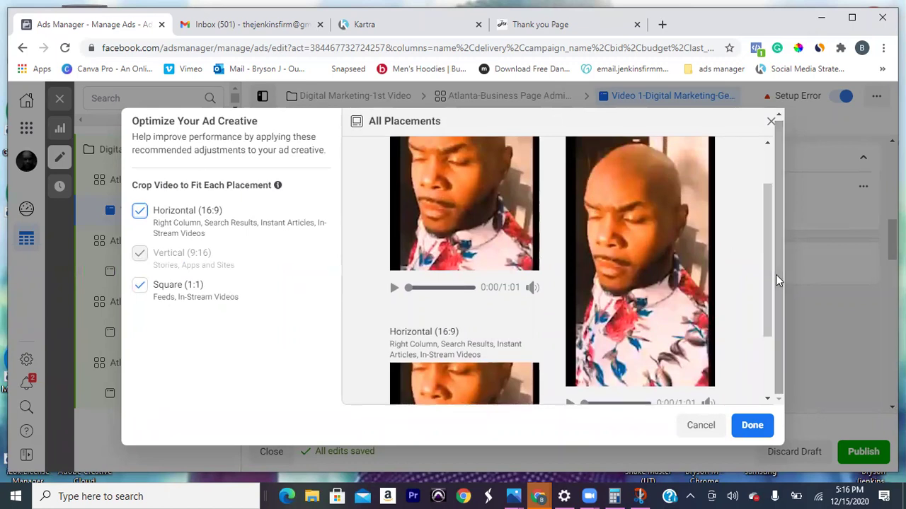
{"action": "left_click_drag", "start_coordinate": [769, 273], "coordinate": [762, 305]}
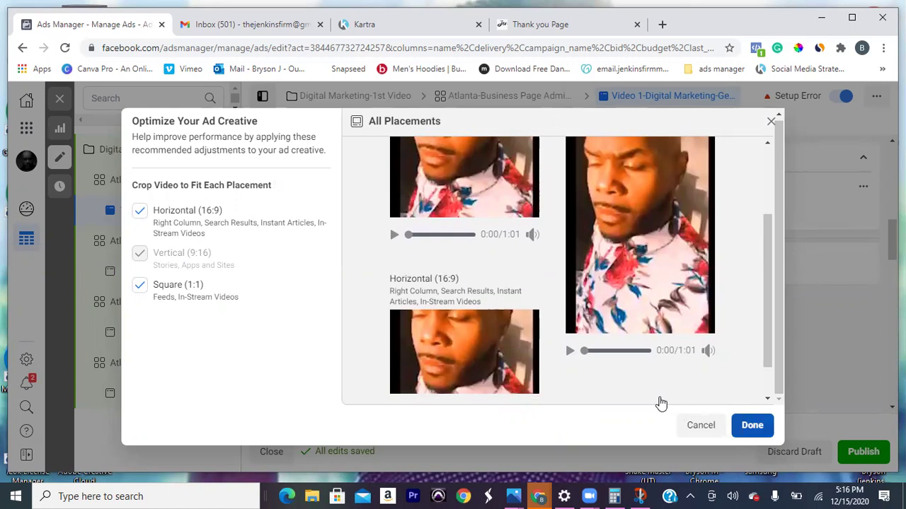
{"action": "left_click", "coordinate": [740, 424]}
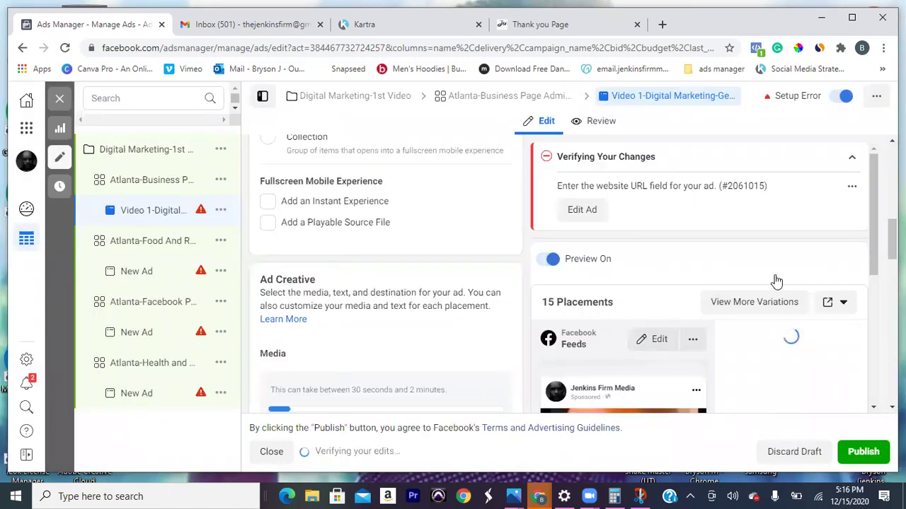
{"action": "left_click_drag", "start_coordinate": [875, 219], "coordinate": [866, 316]}
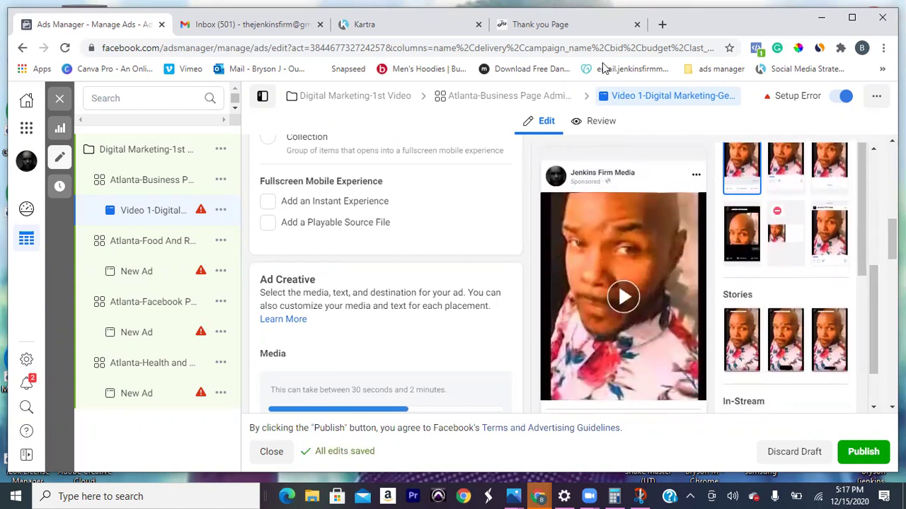
Step: Switch to Kartra and go through its list of pages to the Jenkins Firm Media pages
{"action": "left_click", "coordinate": [563, 27]}
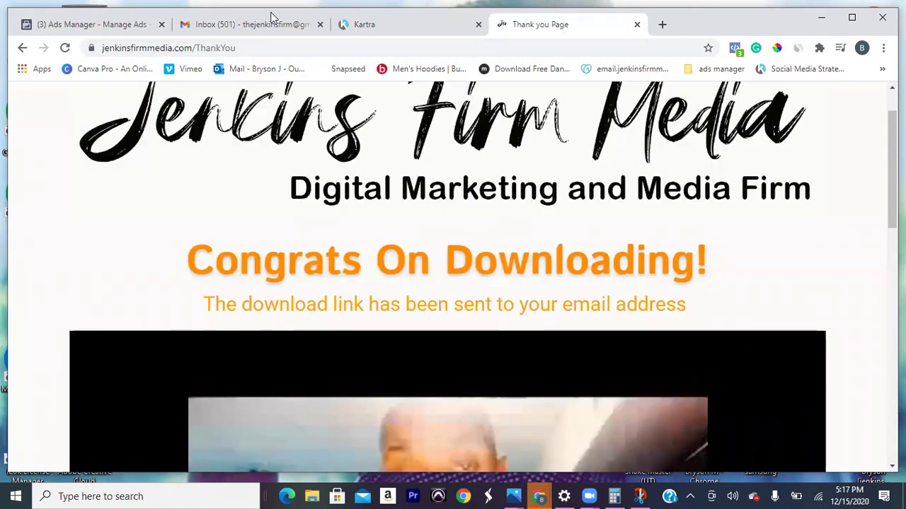
{"action": "left_click", "coordinate": [366, 23]}
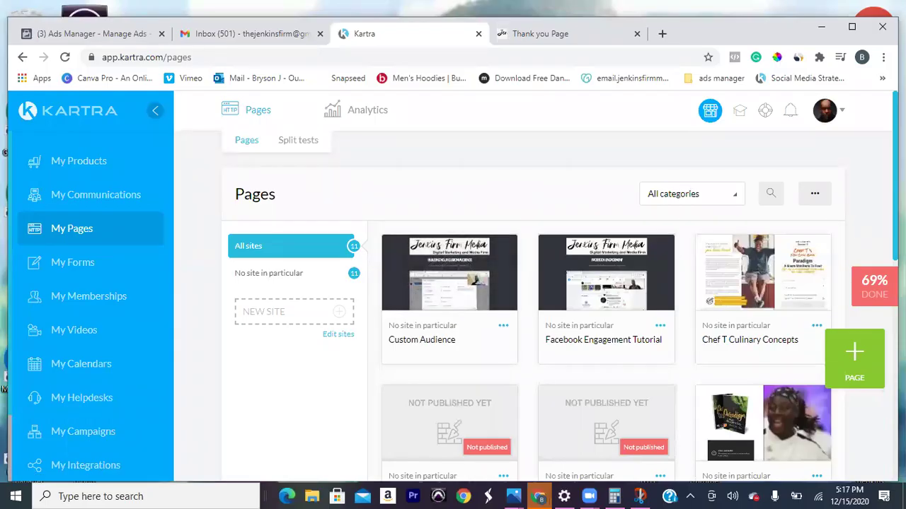
{"action": "scroll", "coordinate": [496, 441], "scroll_direction": "down", "scroll_amount": 3}
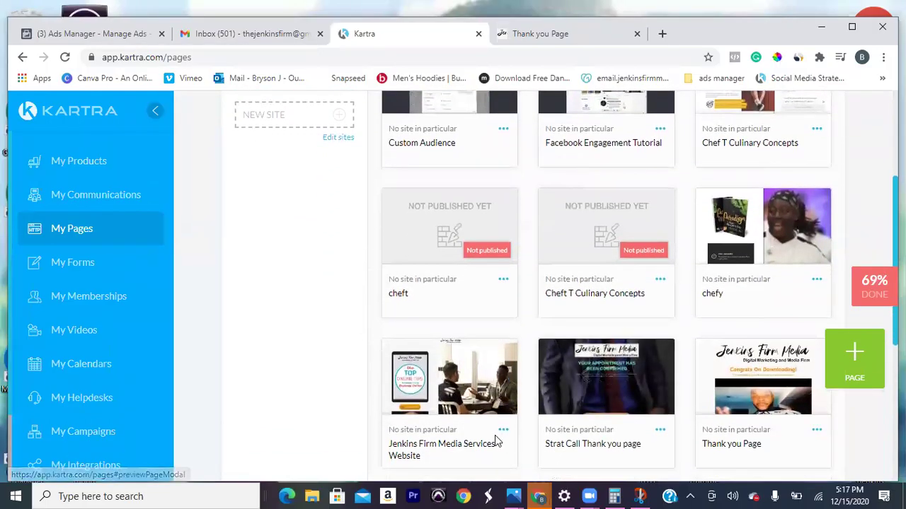
{"action": "left_click", "coordinate": [503, 431]}
{"action": "left_click", "coordinate": [559, 414]}
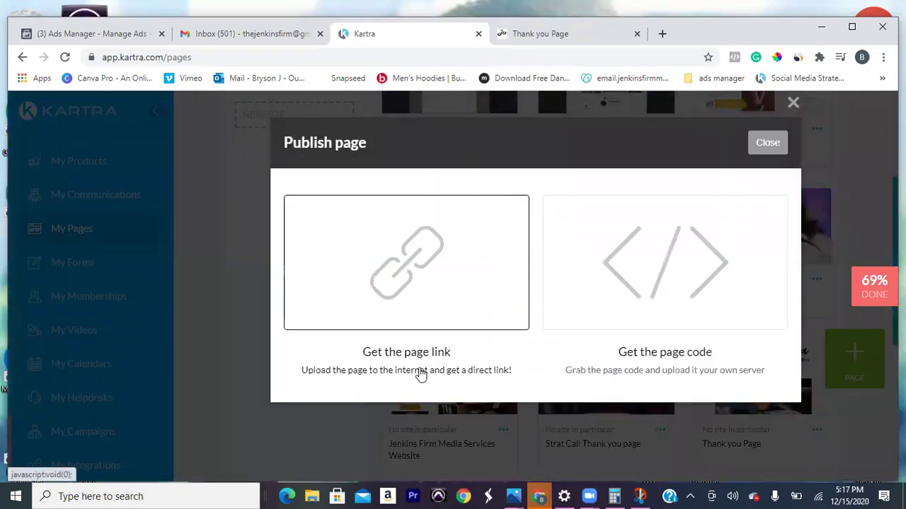
{"action": "left_click", "coordinate": [436, 303]}
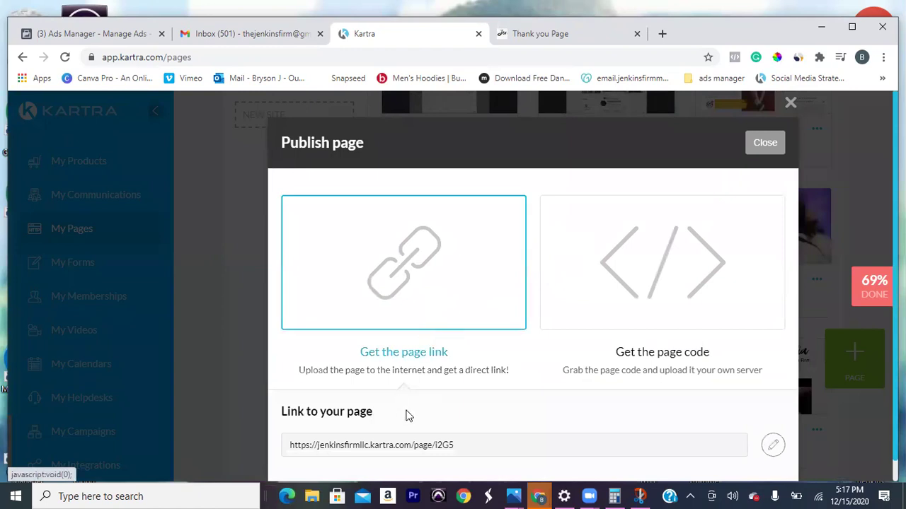
{"action": "triple_click", "coordinate": [403, 449]}
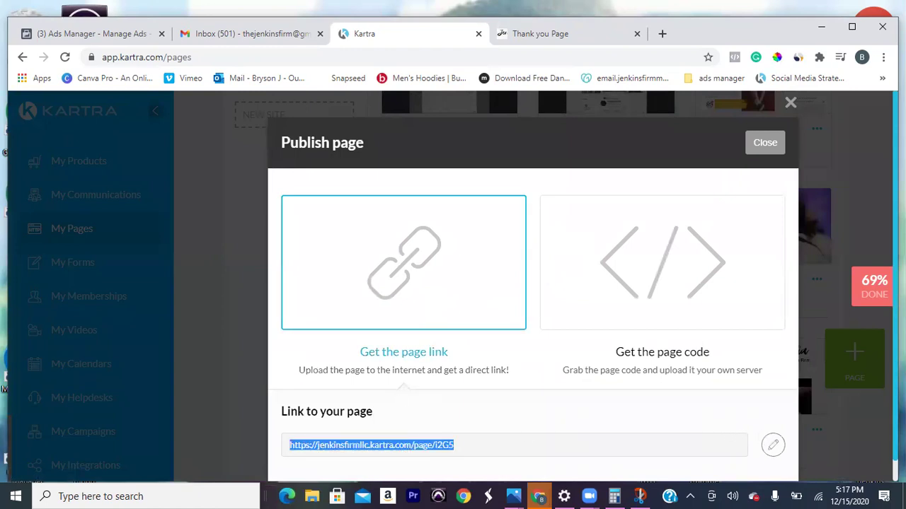
{"action": "scroll", "coordinate": [681, 451], "scroll_direction": "down", "scroll_amount": 1}
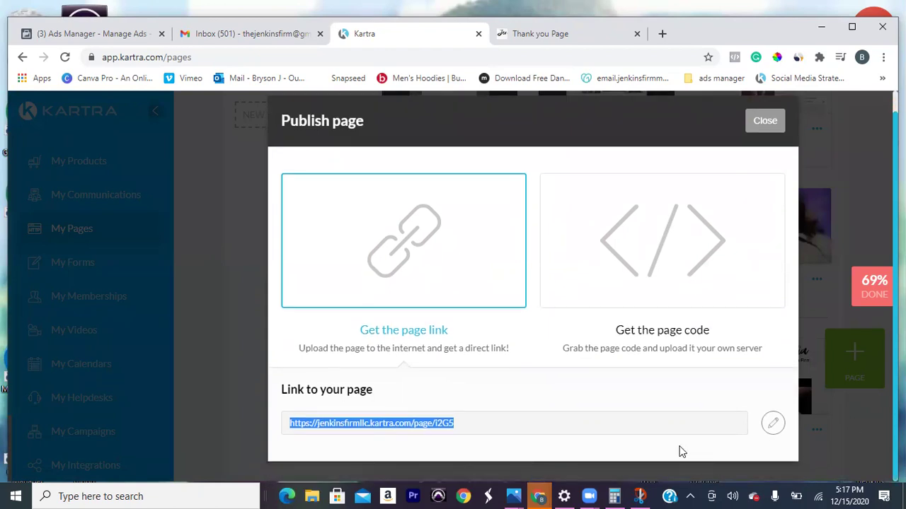
{"action": "left_click", "coordinate": [646, 431]}
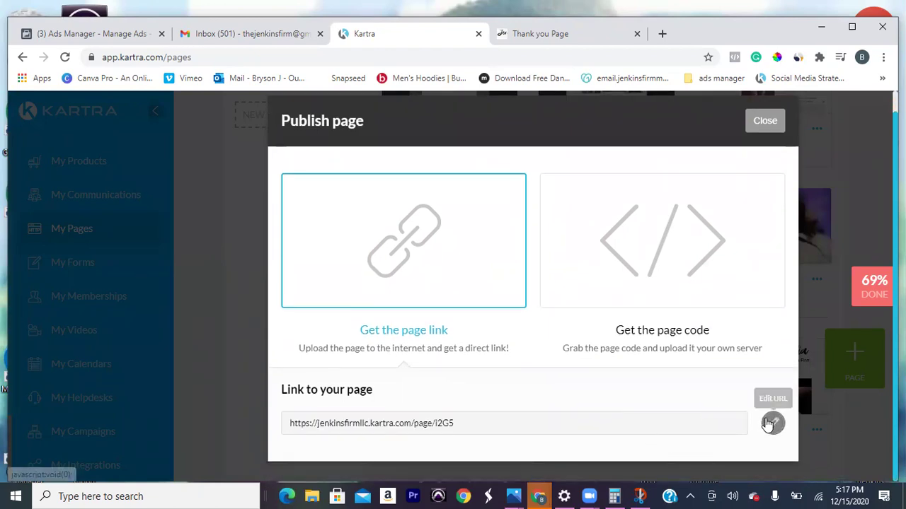
{"action": "left_click", "coordinate": [772, 423]}
{"action": "left_click", "coordinate": [481, 432]}
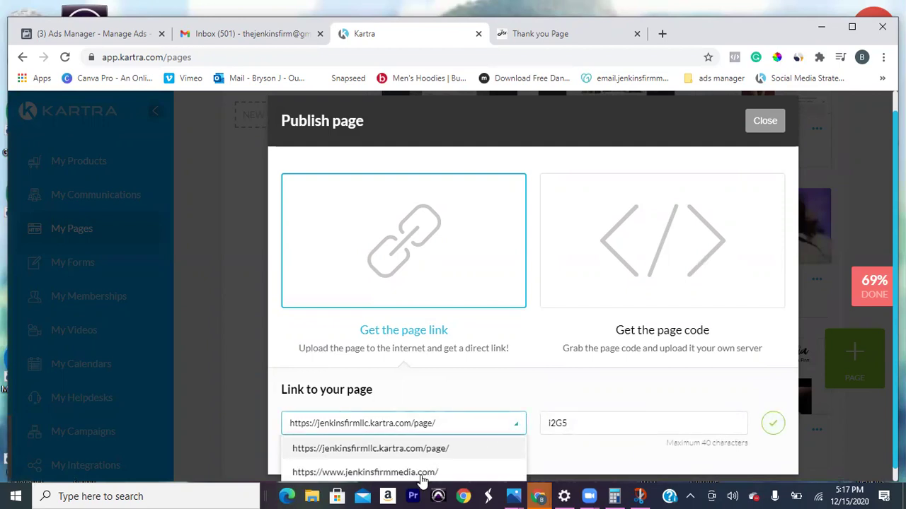
{"action": "left_click", "coordinate": [382, 472]}
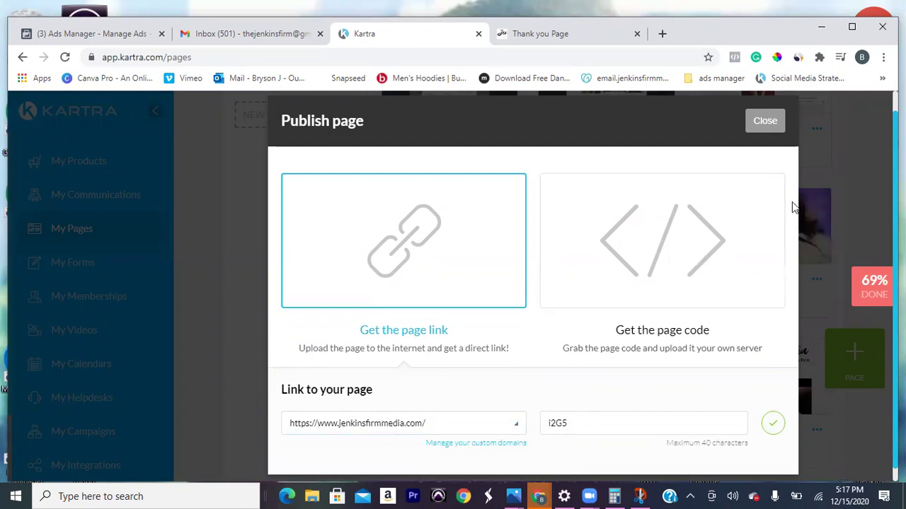
{"action": "left_click", "coordinate": [774, 125]}
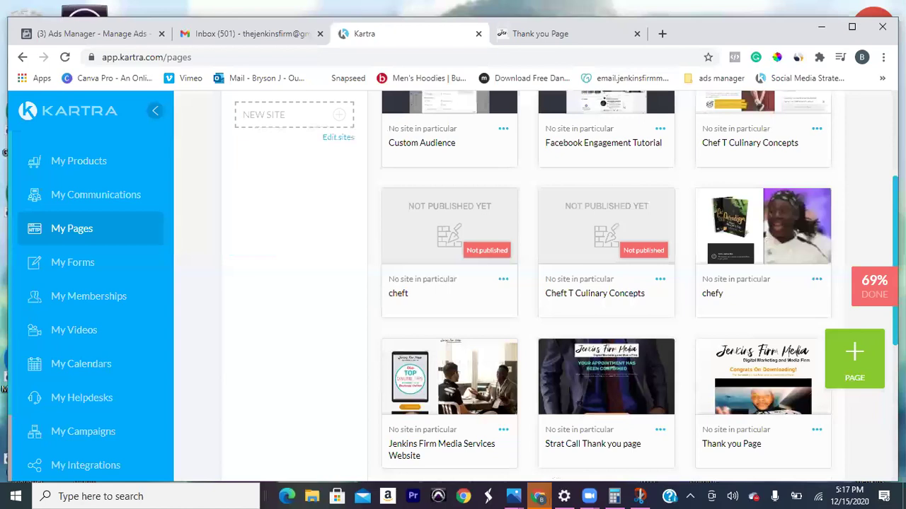
Step: Get the direct page link of the published Jenkins Firm Media EBook page and select it for copying
{"action": "scroll", "coordinate": [685, 379], "scroll_direction": "down", "scroll_amount": 2}
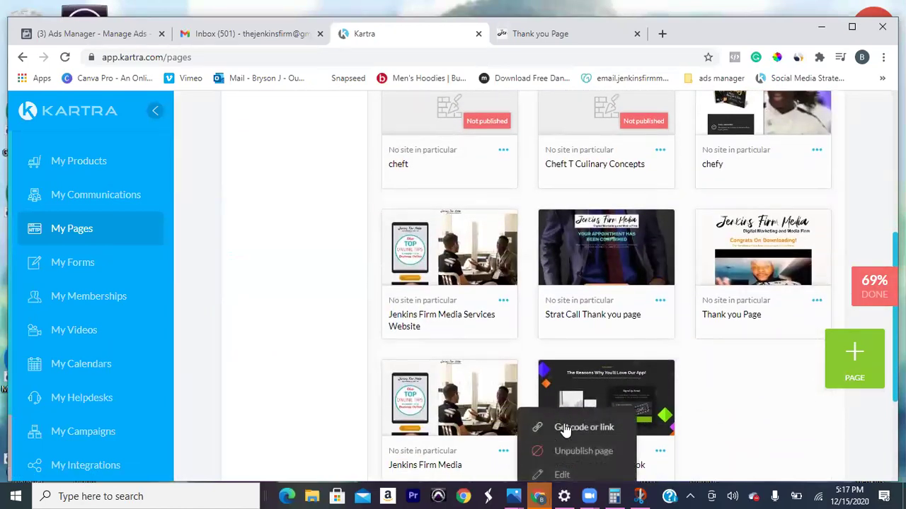
{"action": "left_click", "coordinate": [443, 373]}
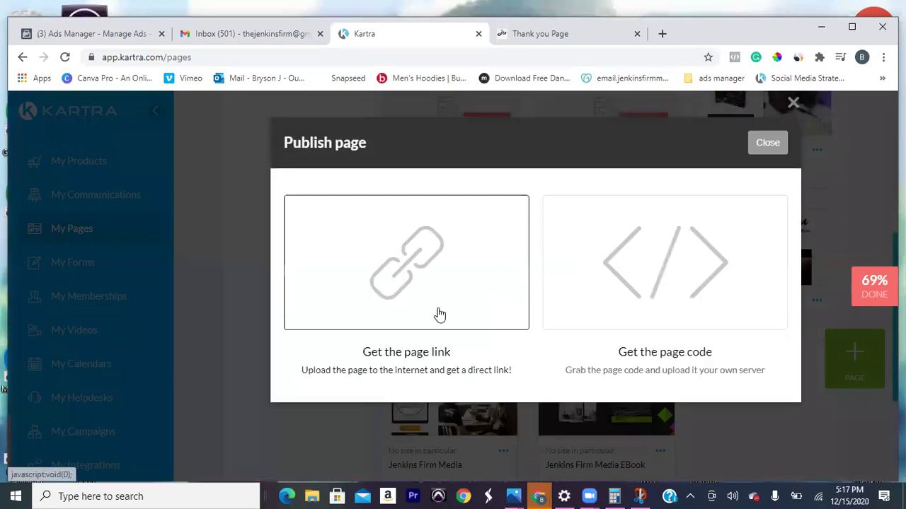
{"action": "left_click", "coordinate": [425, 325]}
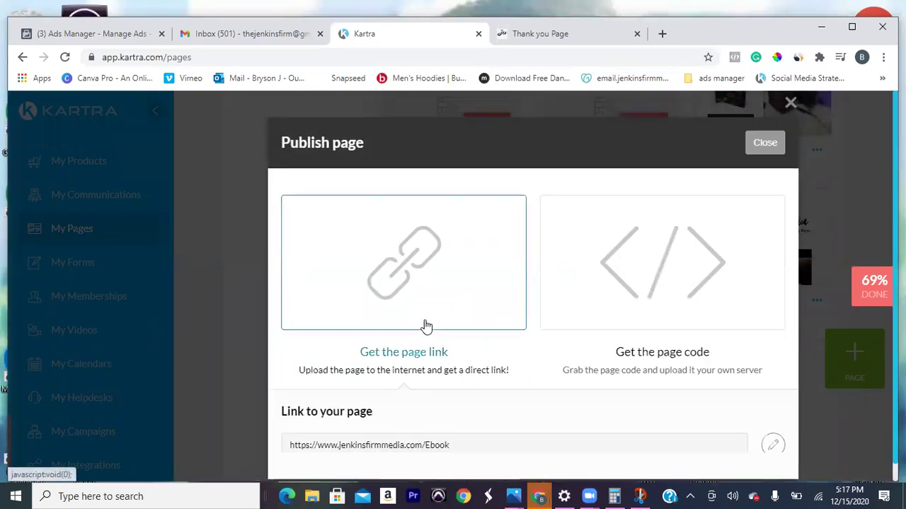
{"action": "left_click", "coordinate": [435, 447]}
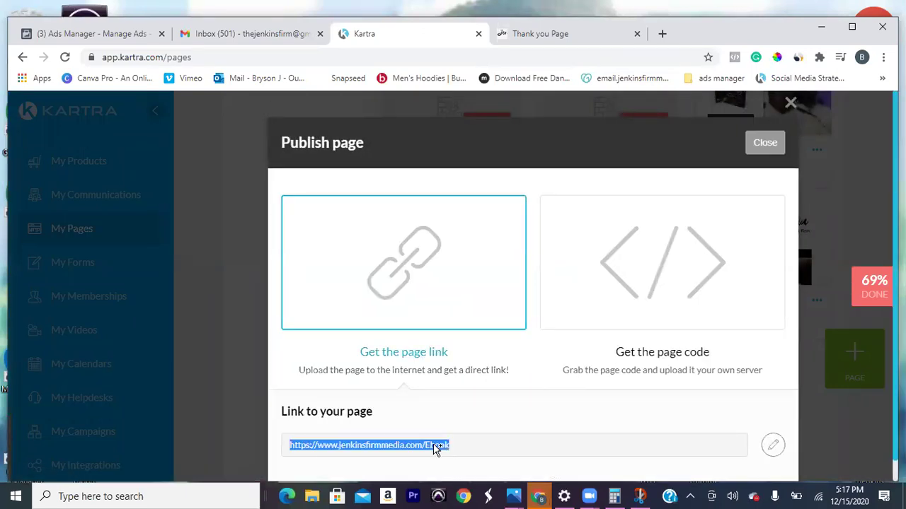
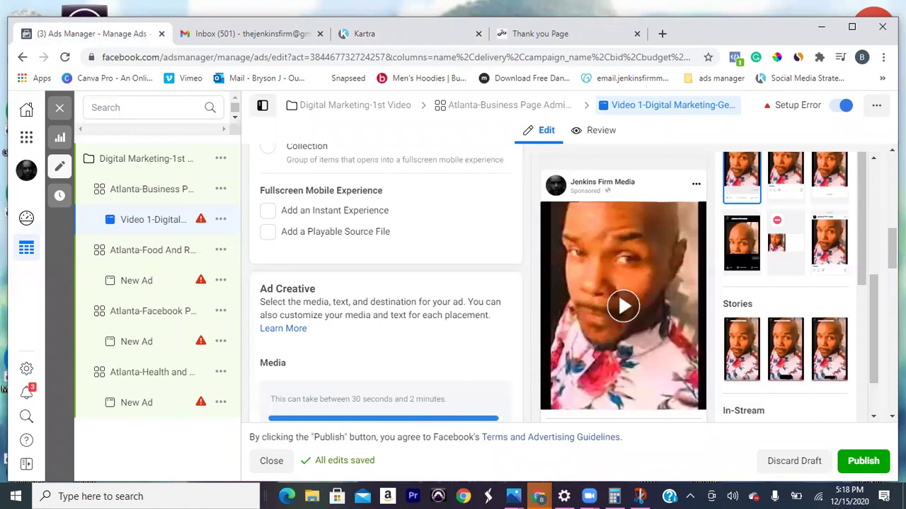
{"action": "scroll", "coordinate": [881, 237], "scroll_direction": "down", "scroll_amount": 1}
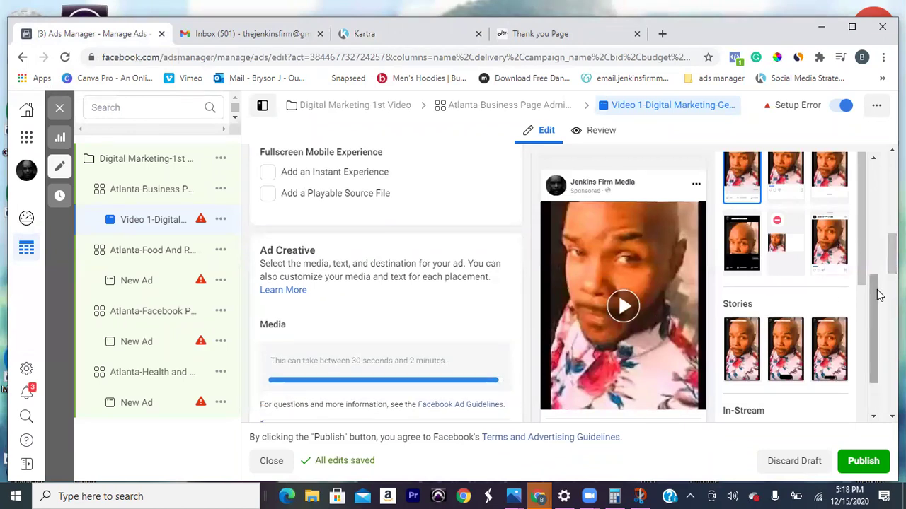
{"action": "scroll", "coordinate": [879, 296], "scroll_direction": "down", "scroll_amount": 1}
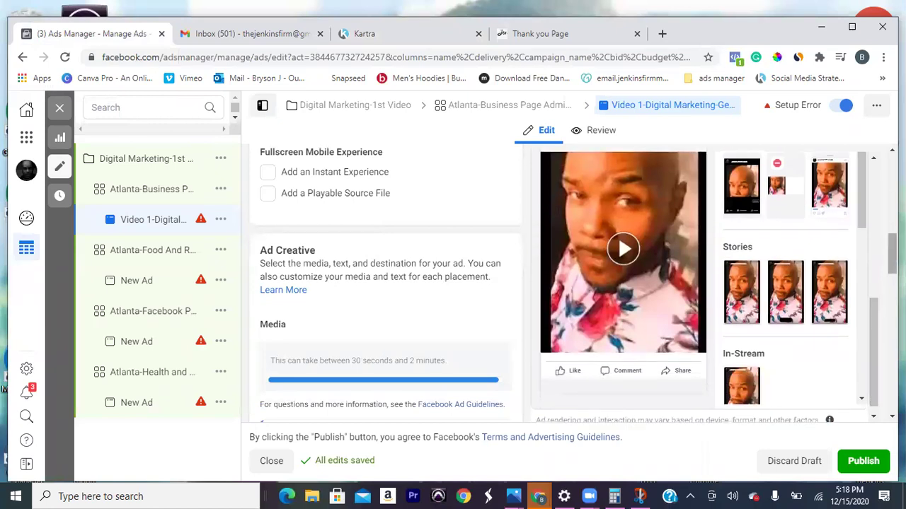
{"action": "scroll", "coordinate": [892, 269], "scroll_direction": "down", "scroll_amount": 3}
{"action": "scroll", "coordinate": [386, 283], "scroll_direction": "down", "scroll_amount": 3}
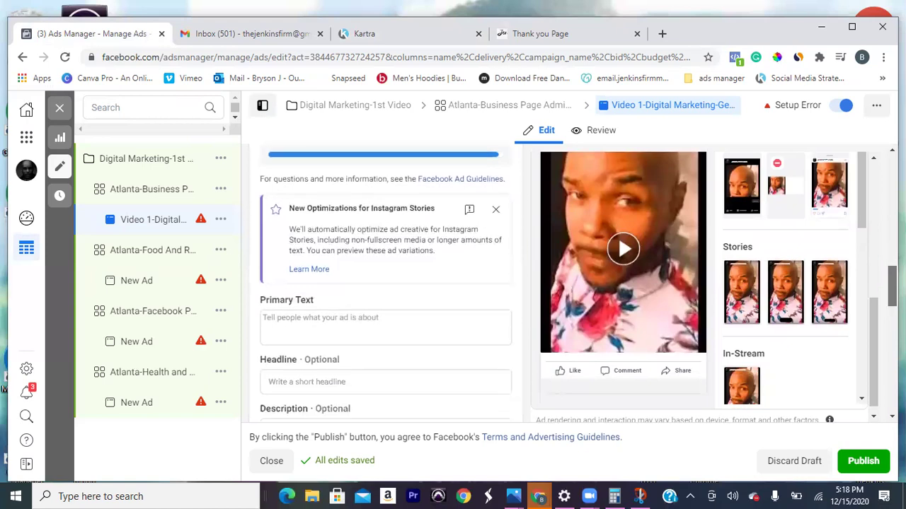
{"action": "scroll", "coordinate": [385, 283], "scroll_direction": "down", "scroll_amount": 1}
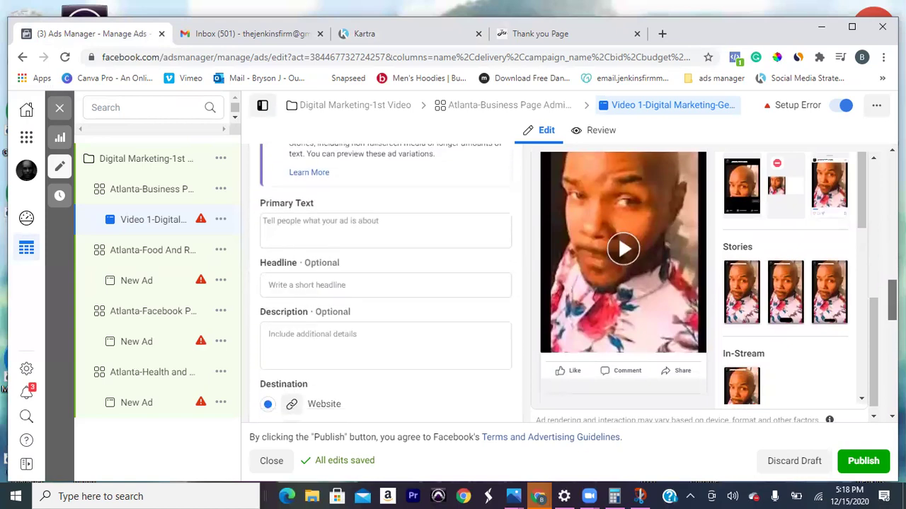
{"action": "scroll", "coordinate": [386, 283], "scroll_direction": "up", "scroll_amount": 1}
{"action": "scroll", "coordinate": [386, 283], "scroll_direction": "down", "scroll_amount": 3}
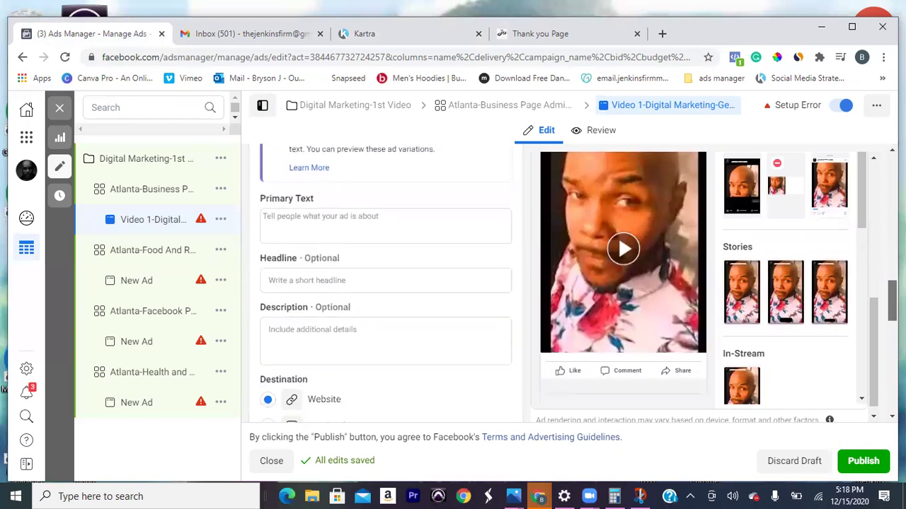
{"action": "scroll", "coordinate": [516, 323], "scroll_direction": "down", "scroll_amount": 1}
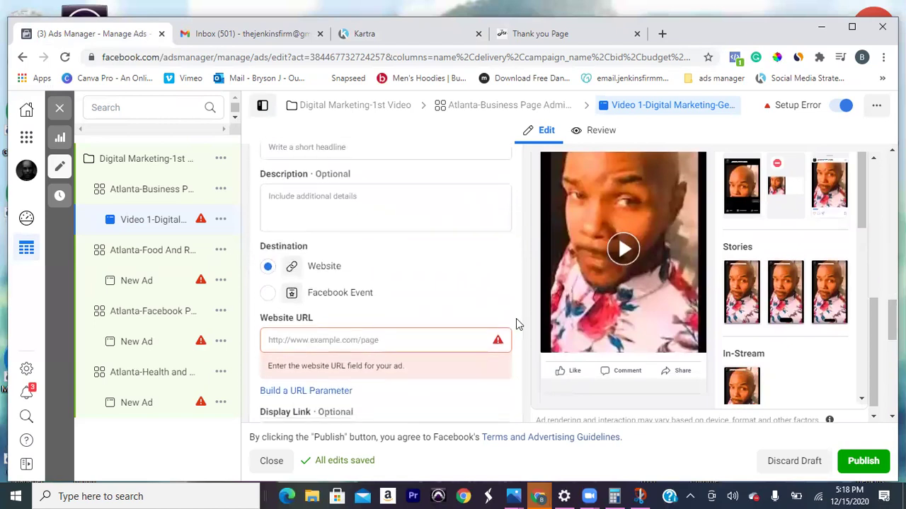
{"action": "left_click", "coordinate": [380, 339]}
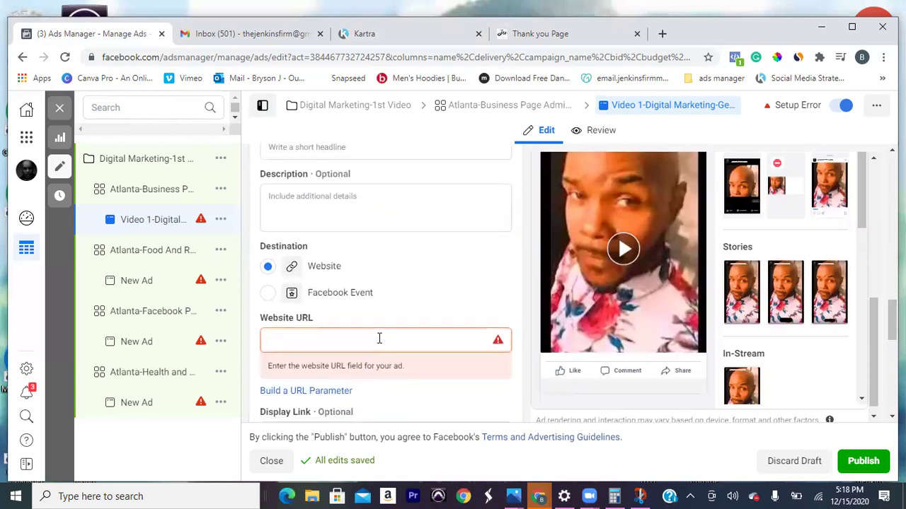
{"action": "type", "text": "https://www.jenkinsfirmmedia.com/Ebook"}
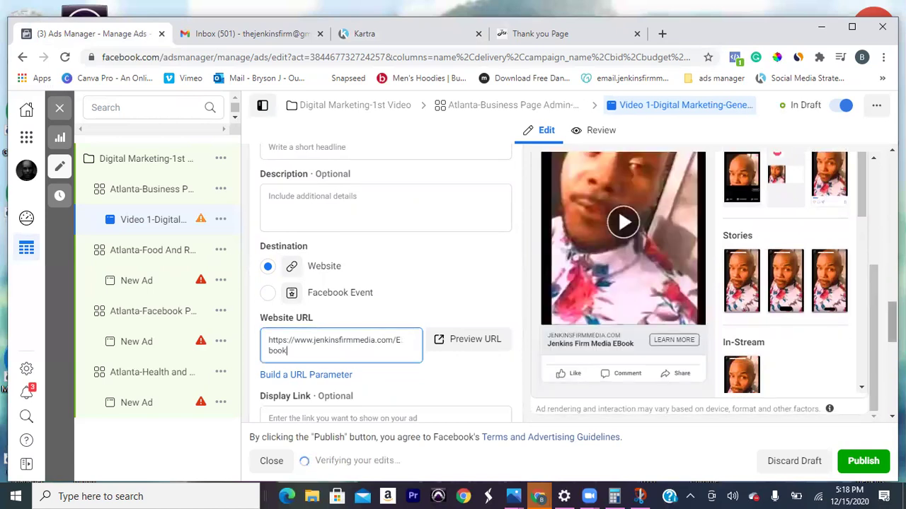
Step: Give the Video 1 ad the headline "Download Your Free Tips Sheet Now!"
{"action": "scroll", "coordinate": [386, 283], "scroll_direction": "up", "scroll_amount": 1}
{"action": "scroll", "coordinate": [386, 283], "scroll_direction": "down", "scroll_amount": 2}
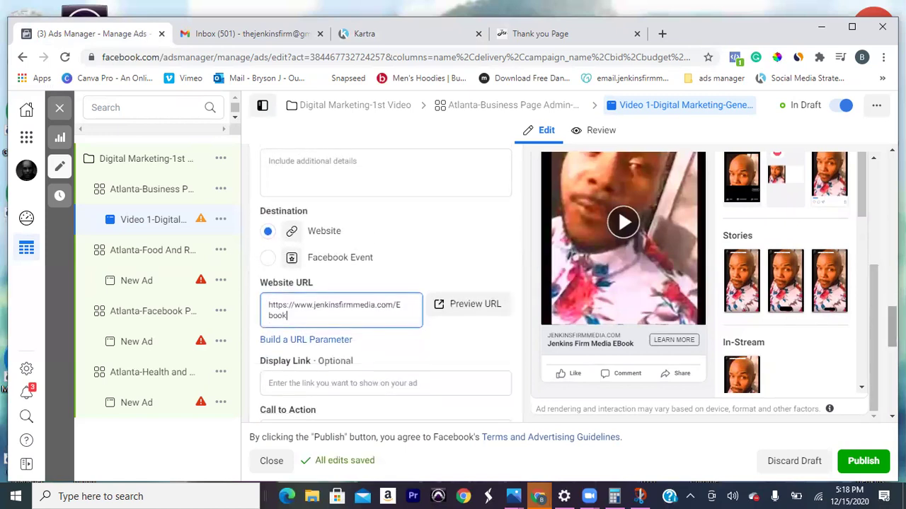
{"action": "scroll", "coordinate": [386, 283], "scroll_direction": "down", "scroll_amount": 2}
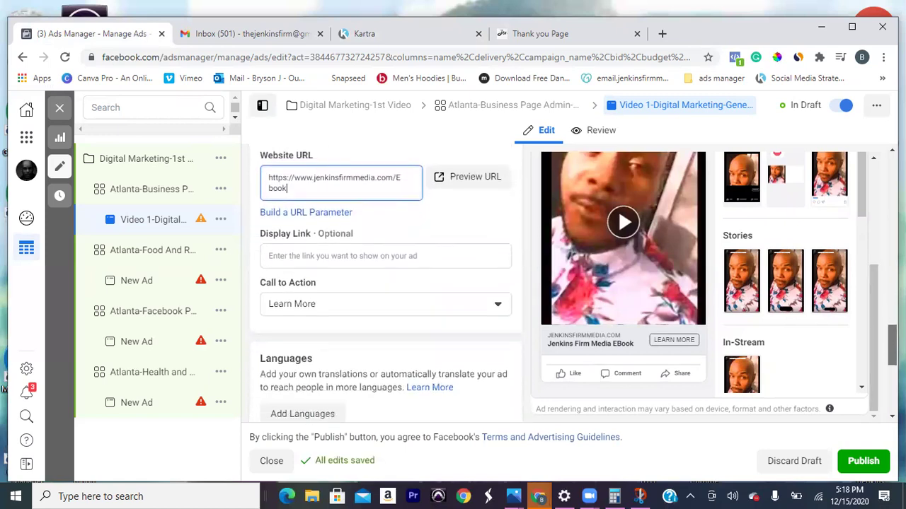
{"action": "scroll", "coordinate": [386, 283], "scroll_direction": "down", "scroll_amount": 1}
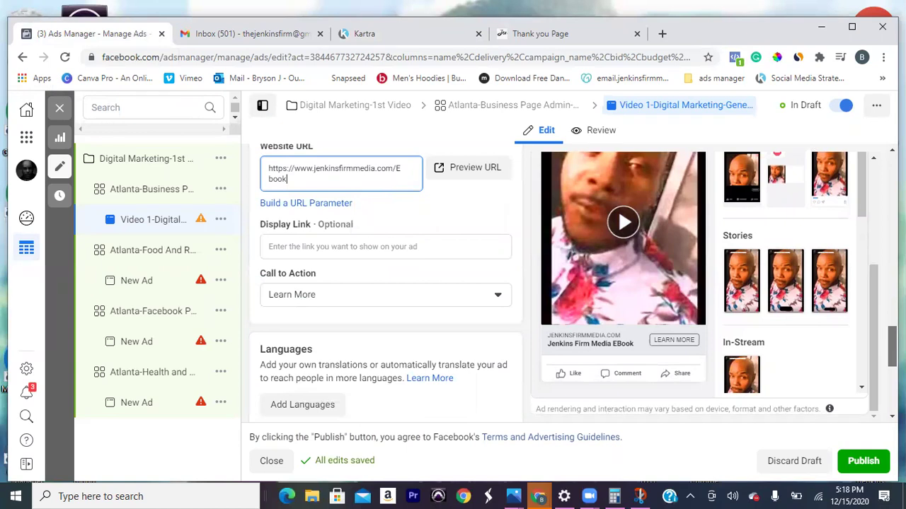
{"action": "scroll", "coordinate": [385, 283], "scroll_direction": "up", "scroll_amount": 1}
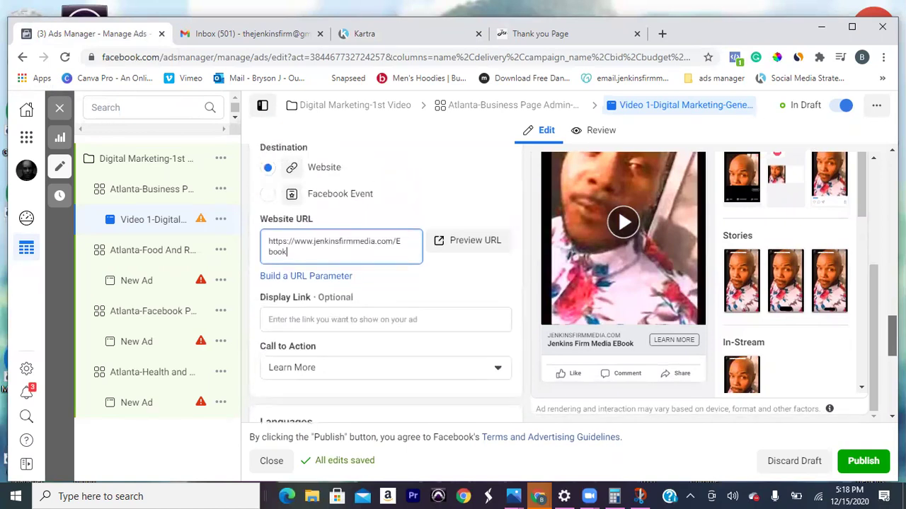
{"action": "scroll", "coordinate": [386, 283], "scroll_direction": "up", "scroll_amount": 4}
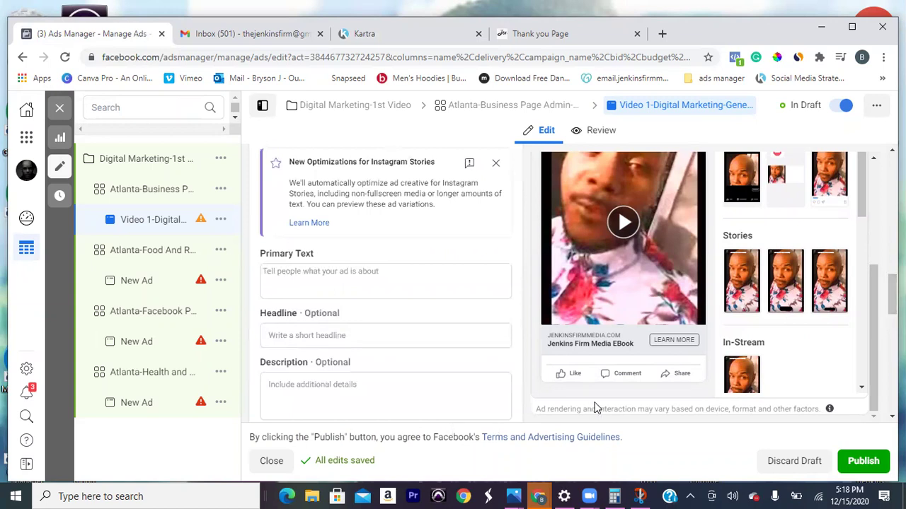
{"action": "left_click", "coordinate": [337, 276]}
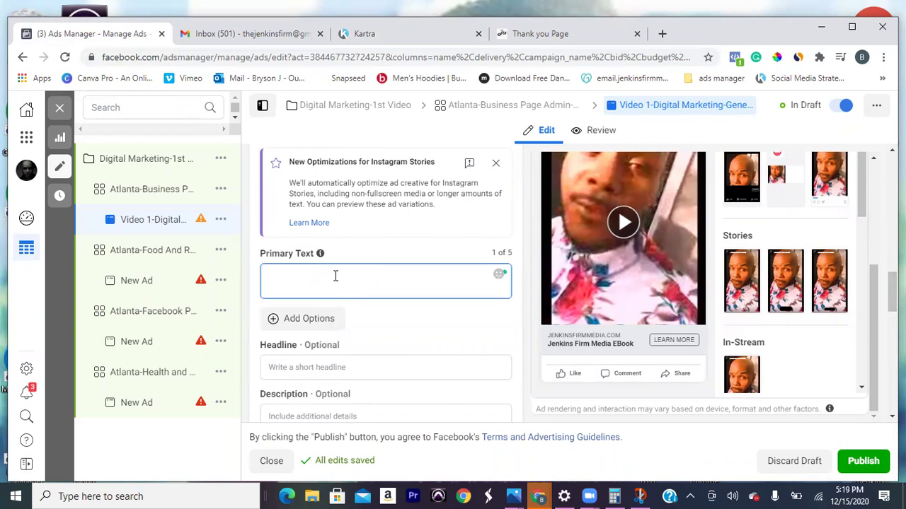
{"action": "left_click", "coordinate": [281, 367]}
{"action": "type", "text": "Dow"}
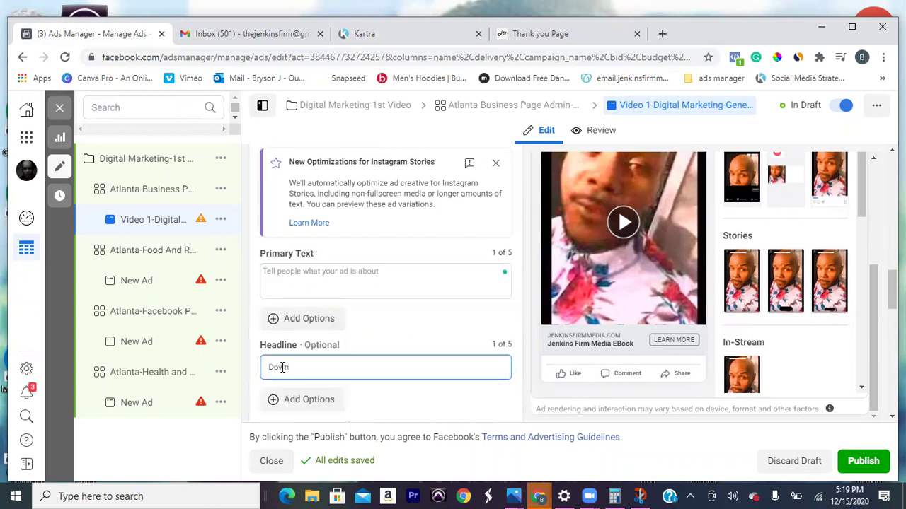
{"action": "type", "text": "nlo"}
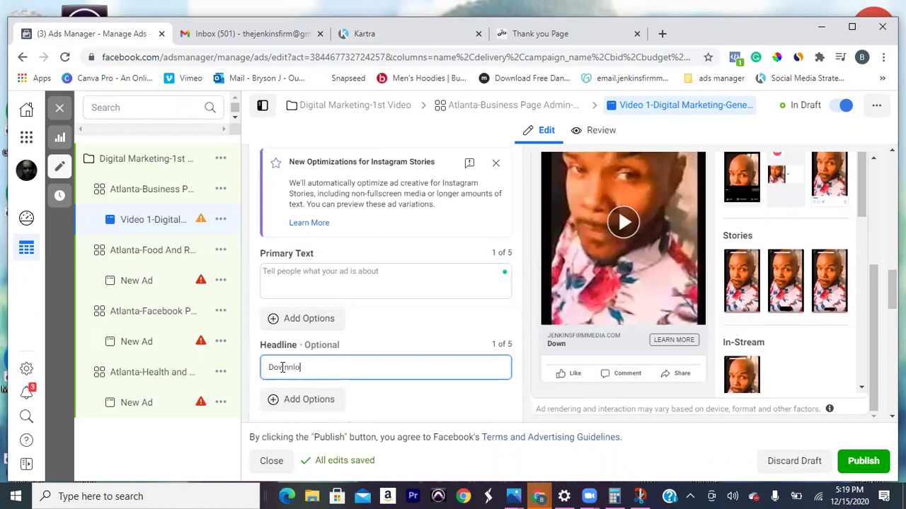
{"action": "type", "text": "ad You"}
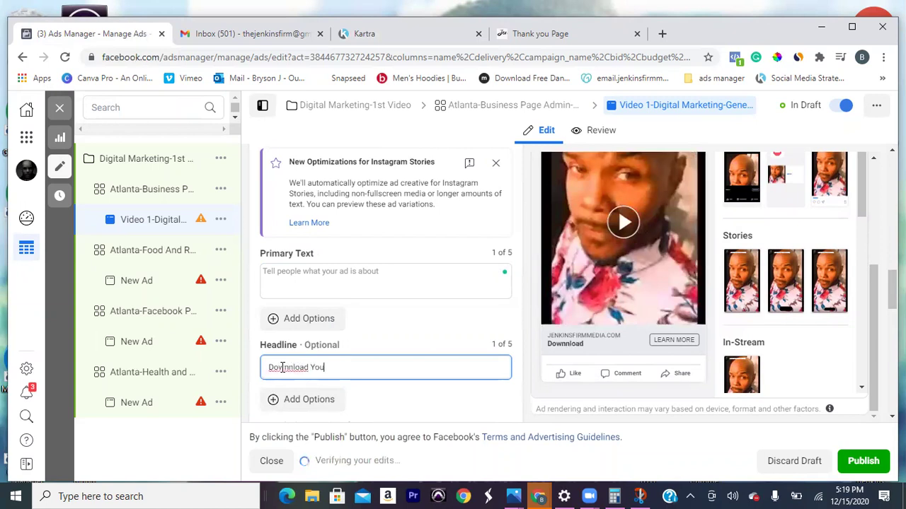
{"action": "type", "text": "r"}
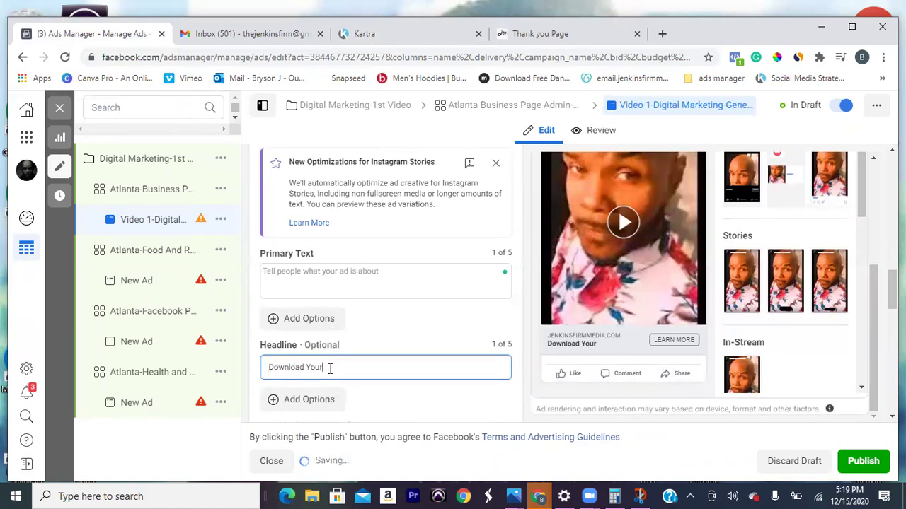
{"action": "type", "text": " Free Ti"}
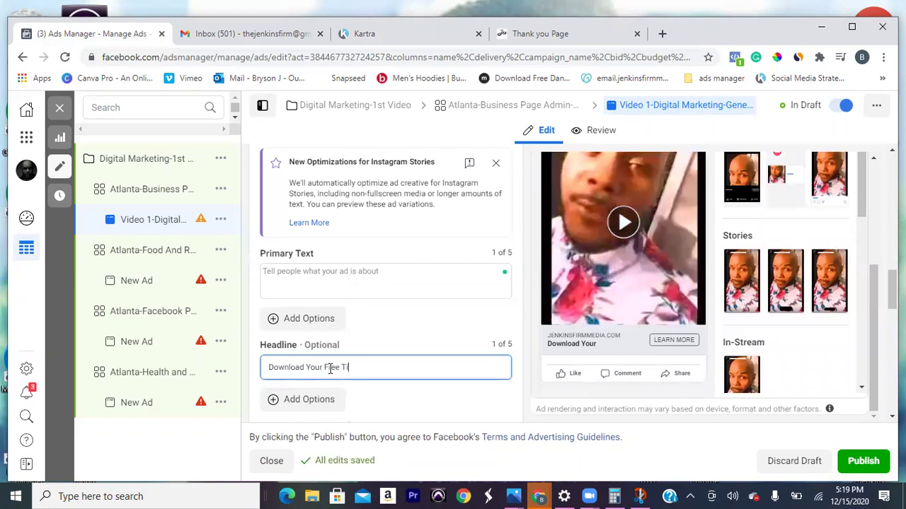
{"action": "type", "text": "ps Sheet Now!"}
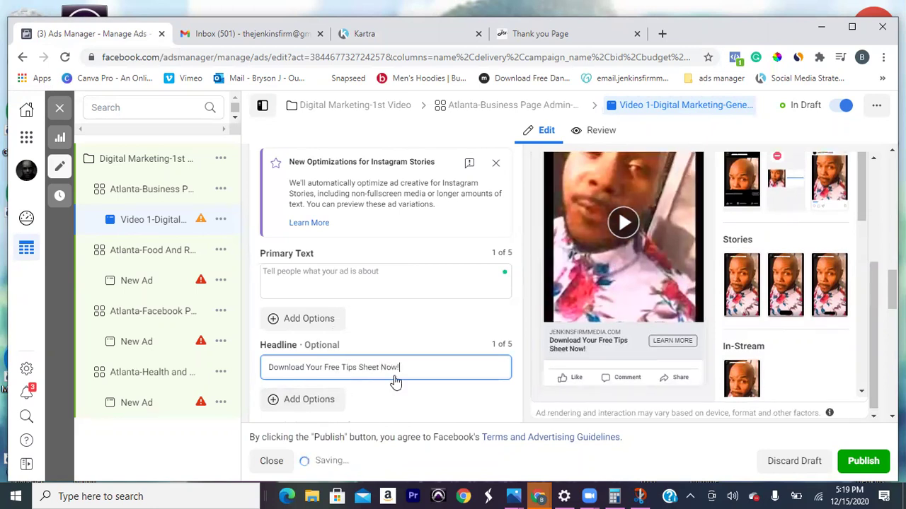
Step: Correct the ad's headline wording to "Download Your Free Tip Sheet Now!"
{"action": "left_click", "coordinate": [392, 377]}
{"action": "type", "text": "!"}
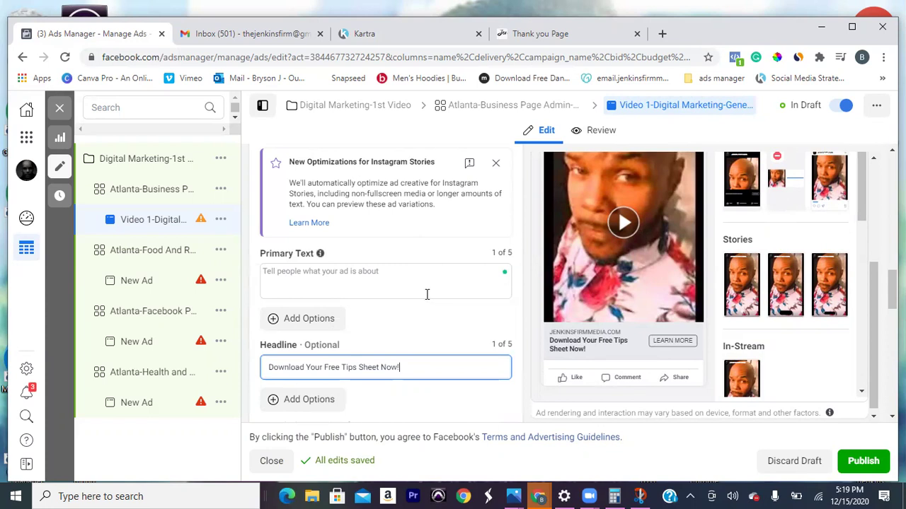
{"action": "left_click", "coordinate": [357, 368]}
{"action": "key", "text": "BackSpace"}
Step: Enter the Video 1 ad's primary text as "Have A Small Business and Looking for More Customers on Social Media?"
{"action": "scroll", "coordinate": [893, 286], "scroll_direction": "up", "scroll_amount": 1}
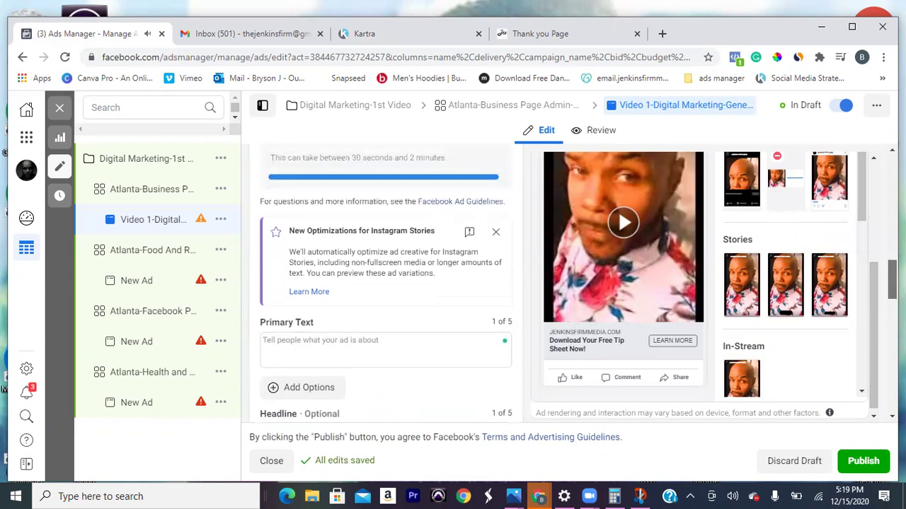
{"action": "scroll", "coordinate": [892, 287], "scroll_direction": "down", "scroll_amount": 1}
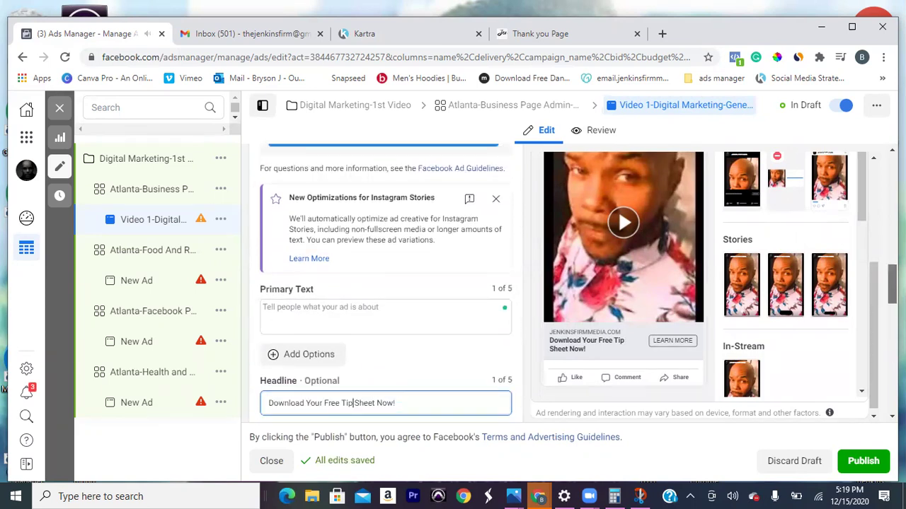
{"action": "left_click", "coordinate": [314, 316]}
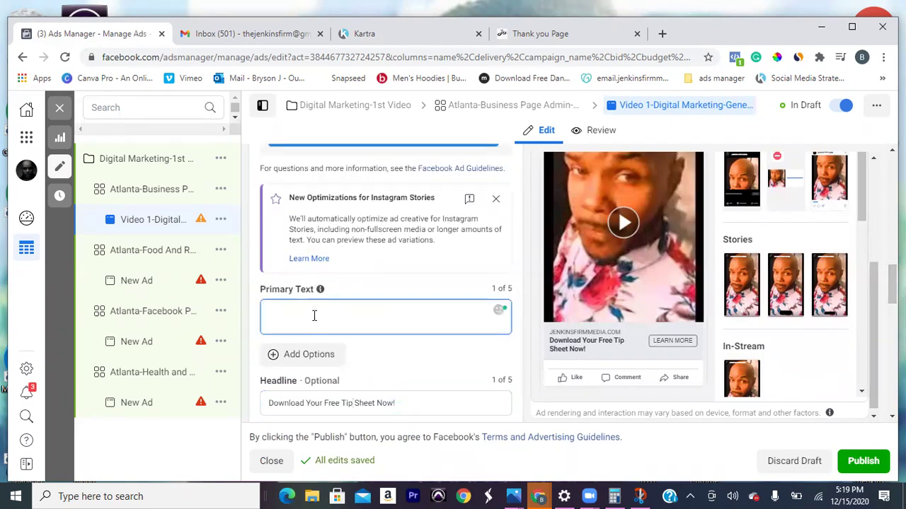
{"action": "key", "text": "BackSpace"}
{"action": "key", "text": "BackSpace"}
{"action": "type", "text": "Have a Small"}
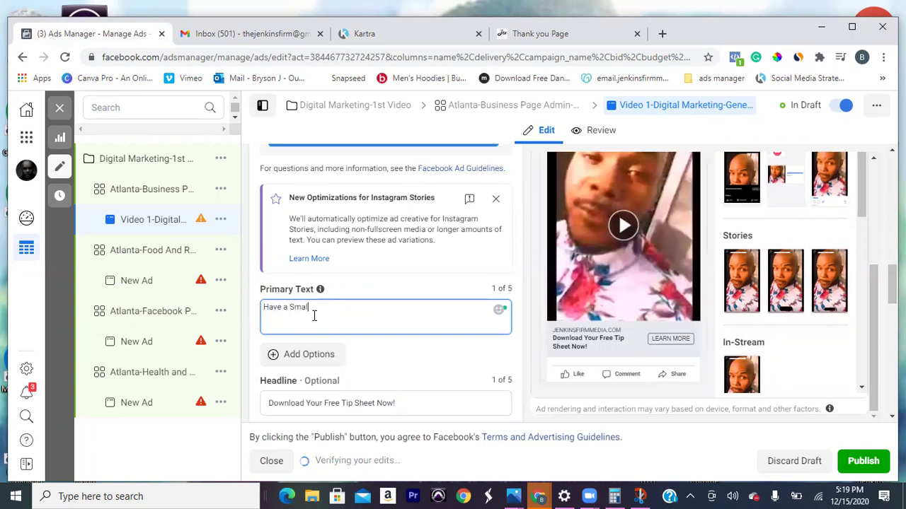
{"action": "key", "text": "BackSpace"}
{"action": "key", "text": "BackSpace"}
{"action": "key", "text": "BackSpace"}
{"action": "key", "text": "BackSpace"}
{"action": "key", "text": "BackSpace"}
{"action": "key", "text": "BackSpace"}
{"action": "key", "text": "BackSpace"}
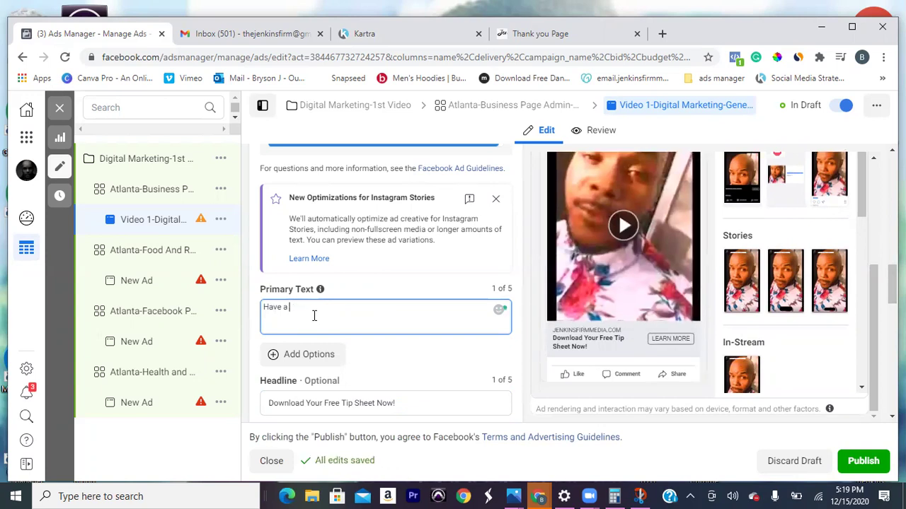
{"action": "key", "text": "BackSpace"}
{"action": "key", "text": "BackSpace"}
{"action": "key", "text": "BackSpace"}
{"action": "type", "text": "Have An Small Business and Looki"}
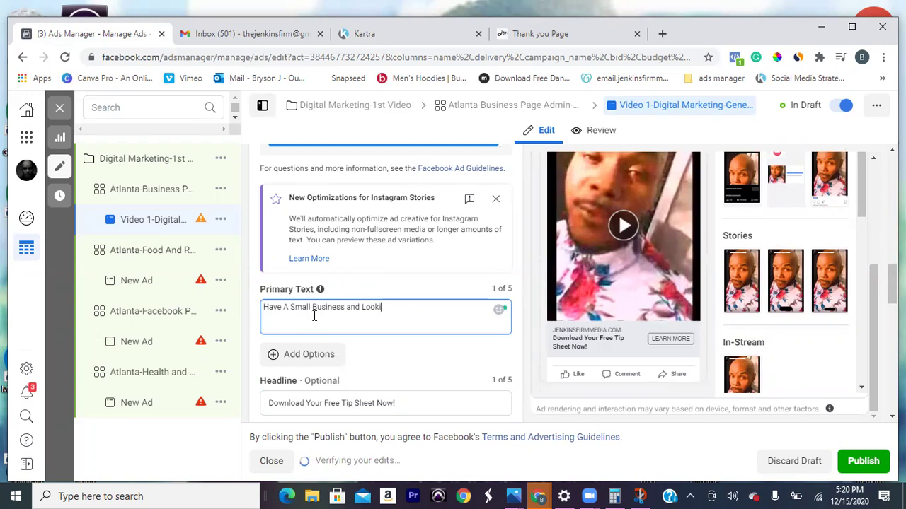
{"action": "type", "text": "ng for More Cusome"}
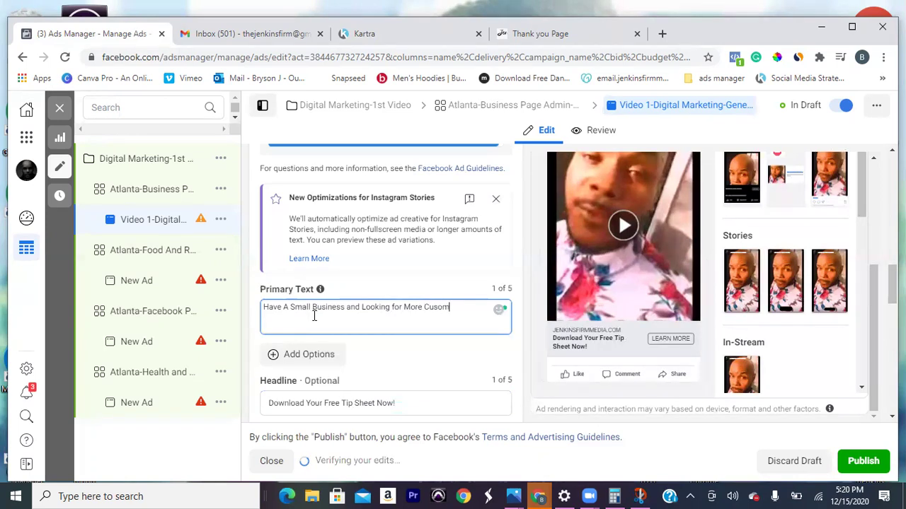
{"action": "key", "text": "BackSpace"}
{"action": "key", "text": "BackSpace"}
{"action": "key", "text": "BackSpace"}
{"action": "type", "text": "tomer"}
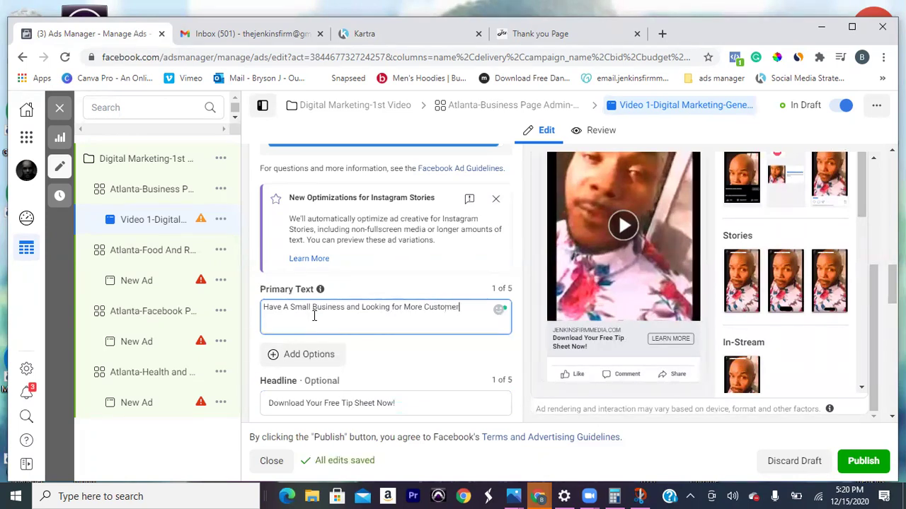
{"action": "type", "text": "s"}
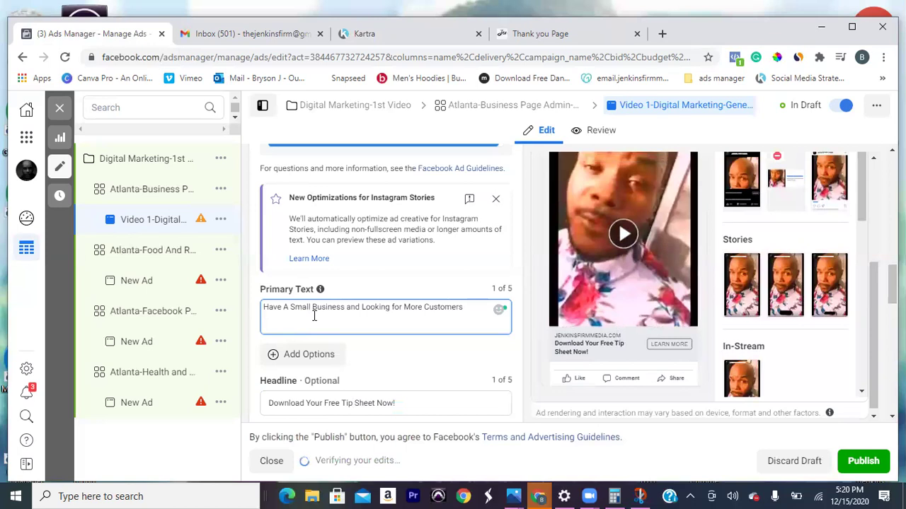
{"action": "type", "text": " on Social Media?"}
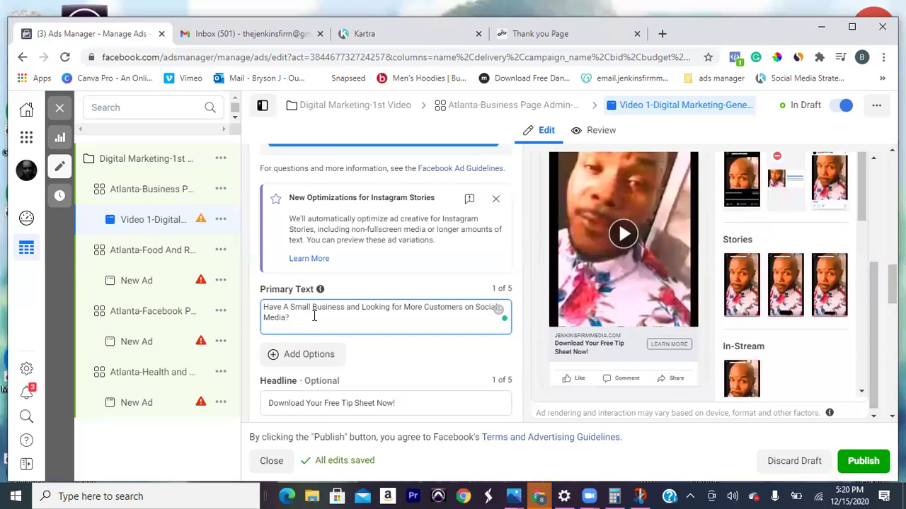
Step: Capitalize the words "For", "And" and "On" in the ad's primary text
{"action": "left_click", "coordinate": [393, 309]}
{"action": "key", "text": "BackSpace"}
{"action": "type", "text": "F"}
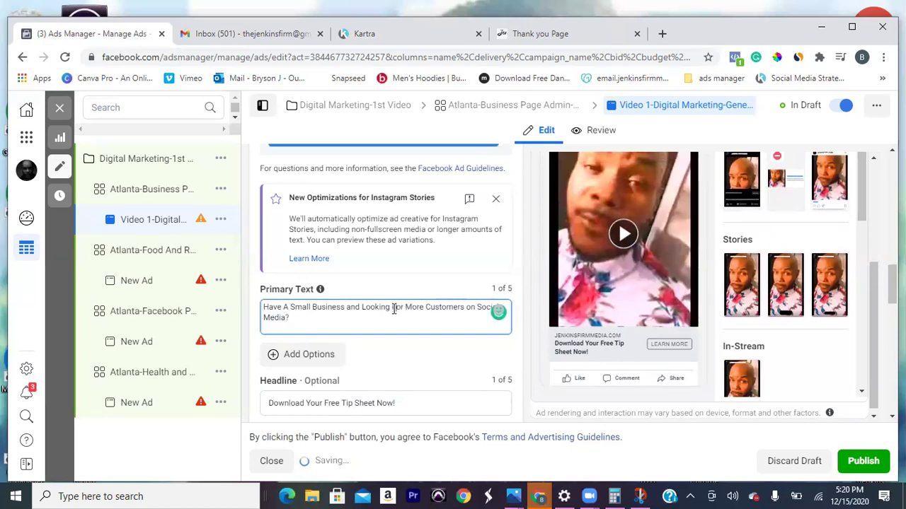
{"action": "left_click", "coordinate": [346, 312]}
{"action": "key", "text": "Delete"}
{"action": "type", "text": "A"}
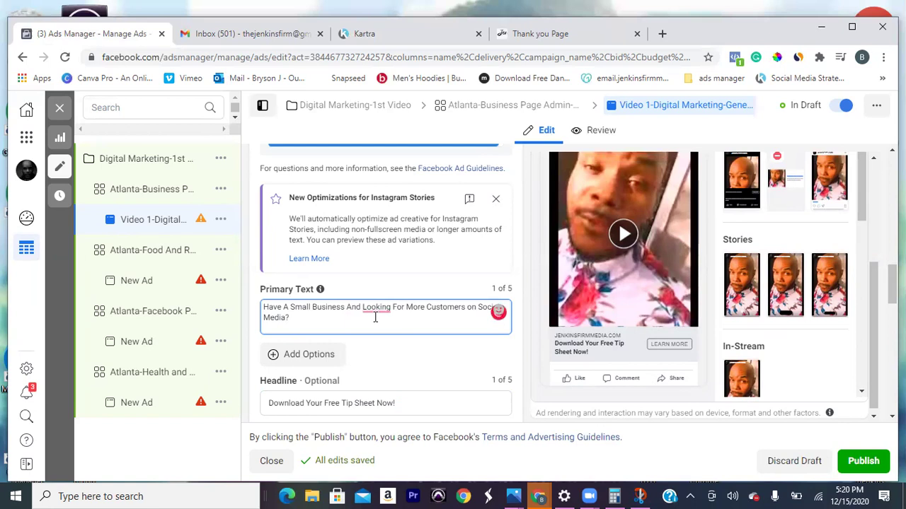
{"action": "mouse_move", "coordinate": [377, 307]}
{"action": "type", "text": "O"}
Step: Add "Watch This Short Video And Download Your Free Tip Sheet Now!" to the end of the primary text
{"action": "type", "text": "Wat"}
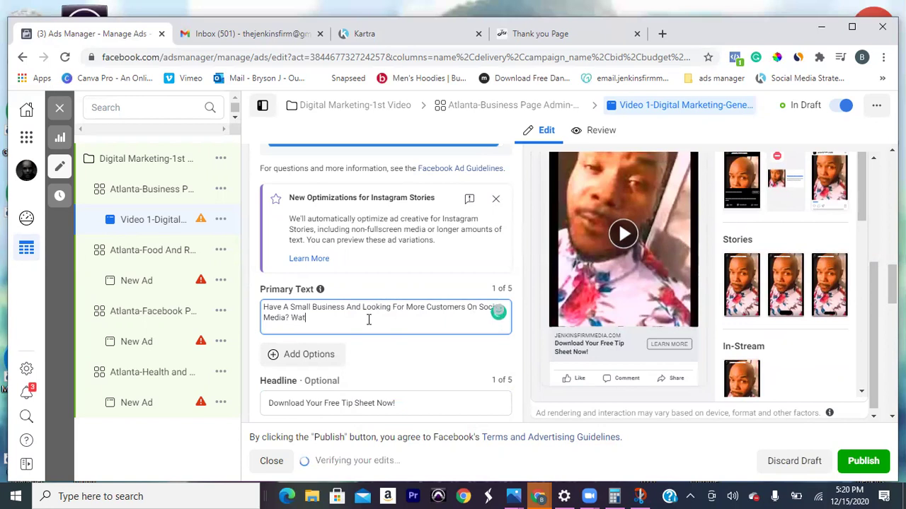
{"action": "type", "text": "ch This Short Video and"}
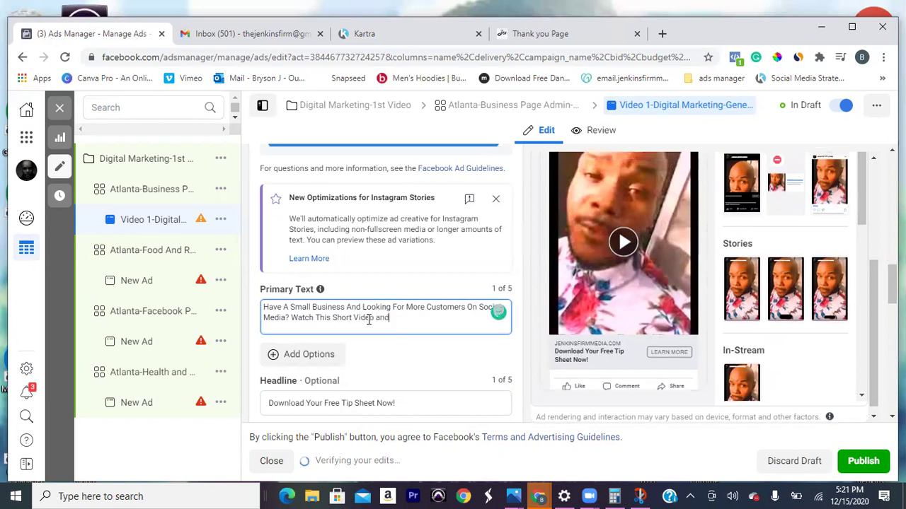
{"action": "key", "text": "BackSpace"}
{"action": "key", "text": "BackSpace"}
{"action": "key", "text": "BackSpace"}
{"action": "key", "text": "BackSpace"}
{"action": "type", "text": "And Down"}
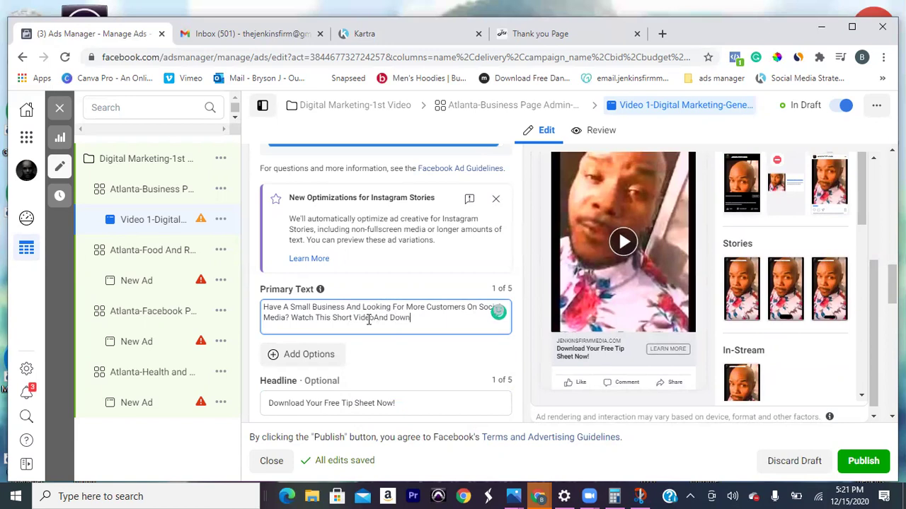
{"action": "type", "text": "load as"}
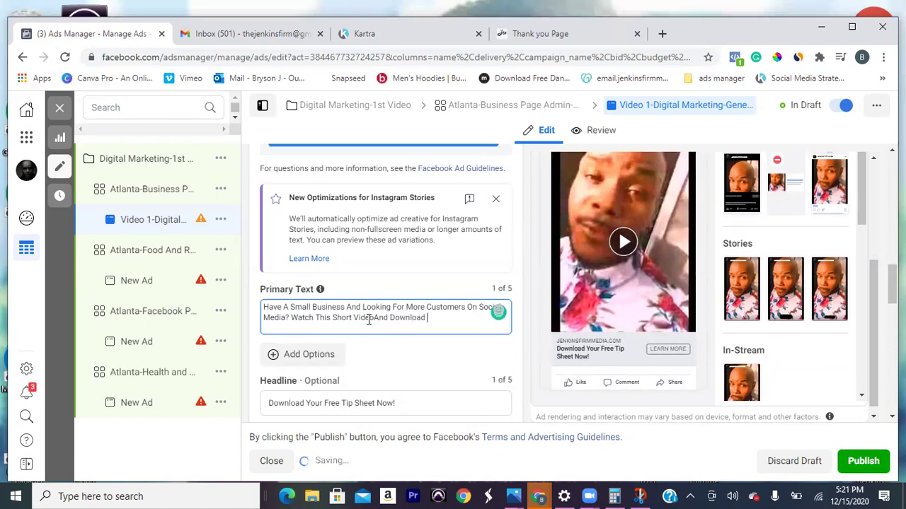
{"action": "key", "text": "BackSpace"}
{"action": "key", "text": "BackSpace"}
{"action": "type", "text": "Your Free "}
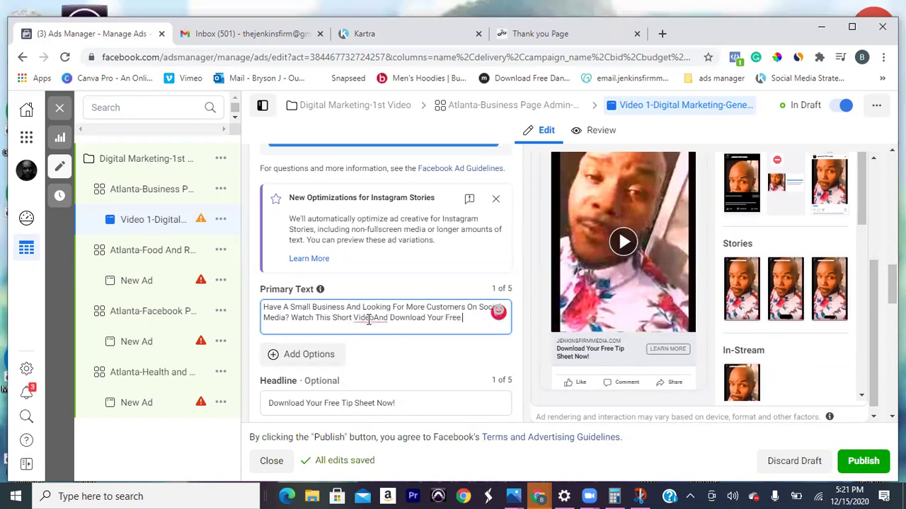
{"action": "type", "text": "Tip Shee"}
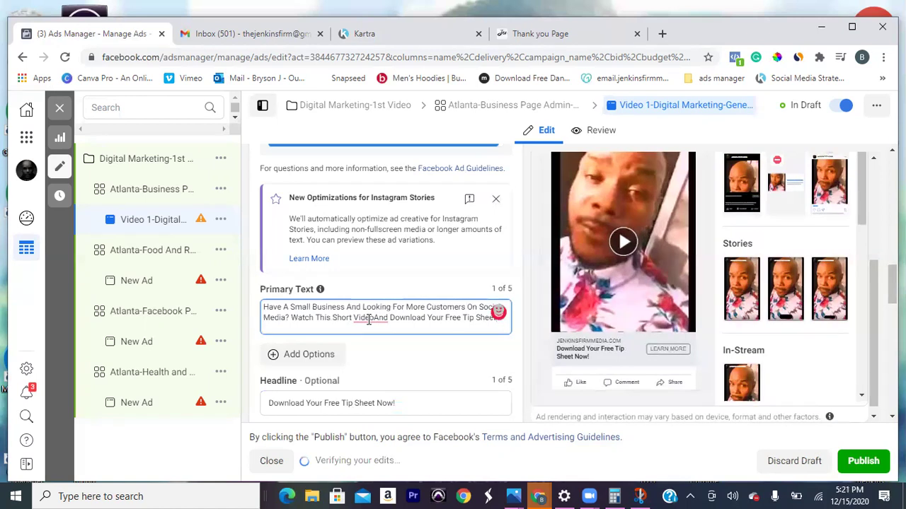
{"action": "type", "text": "t Now"}
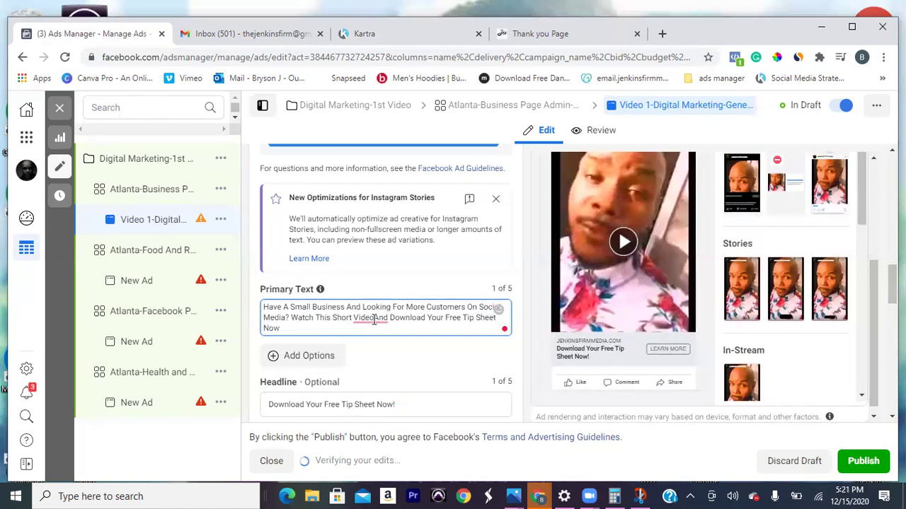
{"action": "left_click", "coordinate": [375, 318]}
{"action": "left_click", "coordinate": [332, 329]}
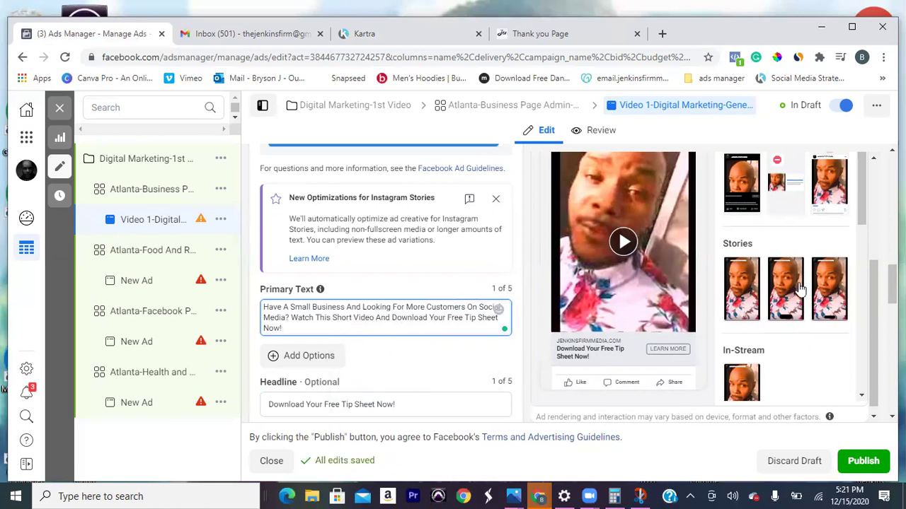
Step: Check the Video 1 ad's preview across its placements and publish the ad
{"action": "left_click_drag", "start_coordinate": [877, 278], "coordinate": [875, 256]}
{"action": "left_click_drag", "start_coordinate": [872, 278], "coordinate": [872, 292]}
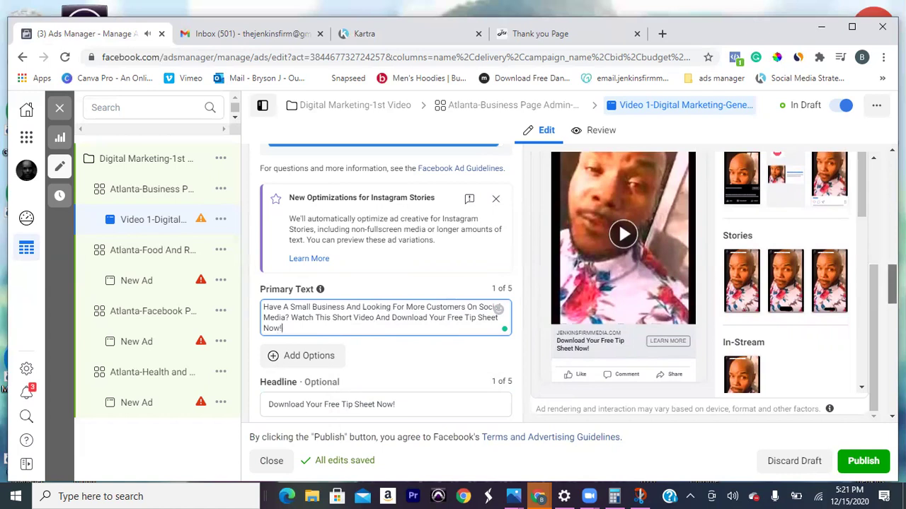
{"action": "scroll", "coordinate": [386, 283], "scroll_direction": "up", "scroll_amount": 2}
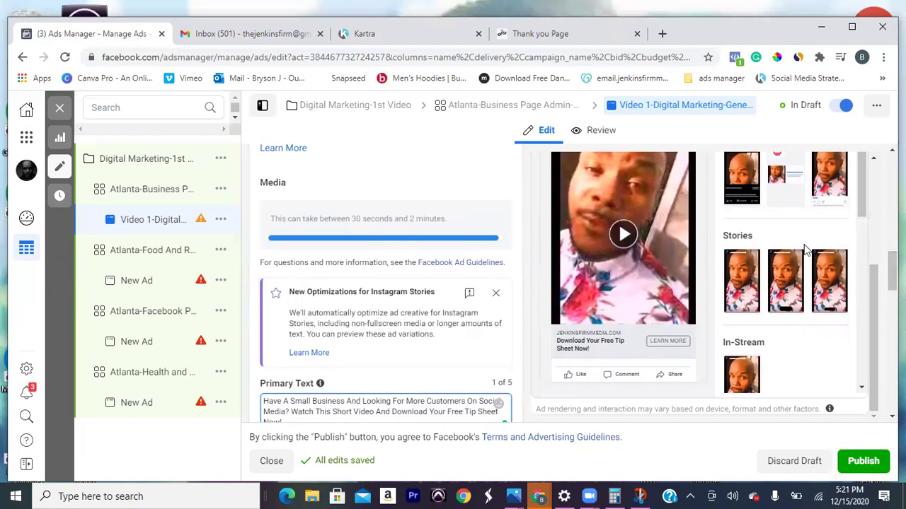
{"action": "scroll", "coordinate": [870, 266], "scroll_direction": "up", "scroll_amount": 2}
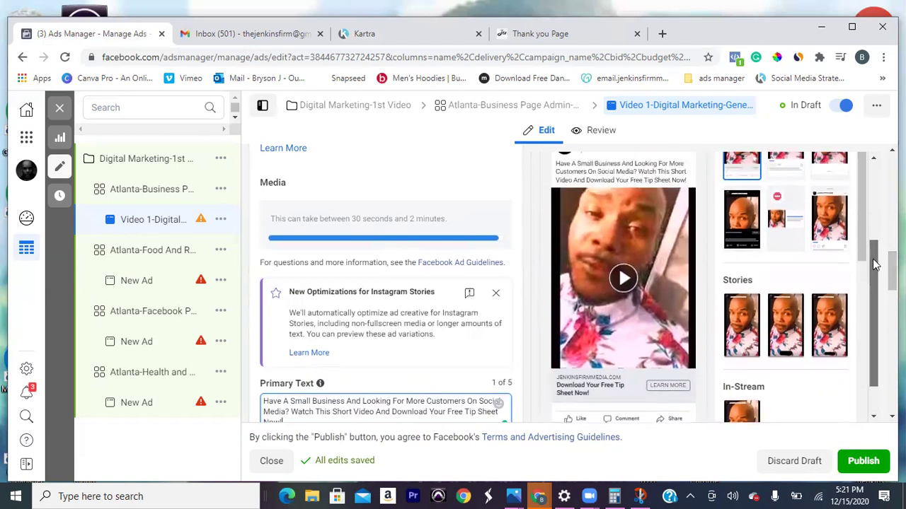
{"action": "mouse_move", "coordinate": [874, 255]}
{"action": "left_mouse_down"}
{"action": "mouse_move", "coordinate": [867, 215]}
{"action": "mouse_move", "coordinate": [868, 241]}
{"action": "left_mouse_up"}
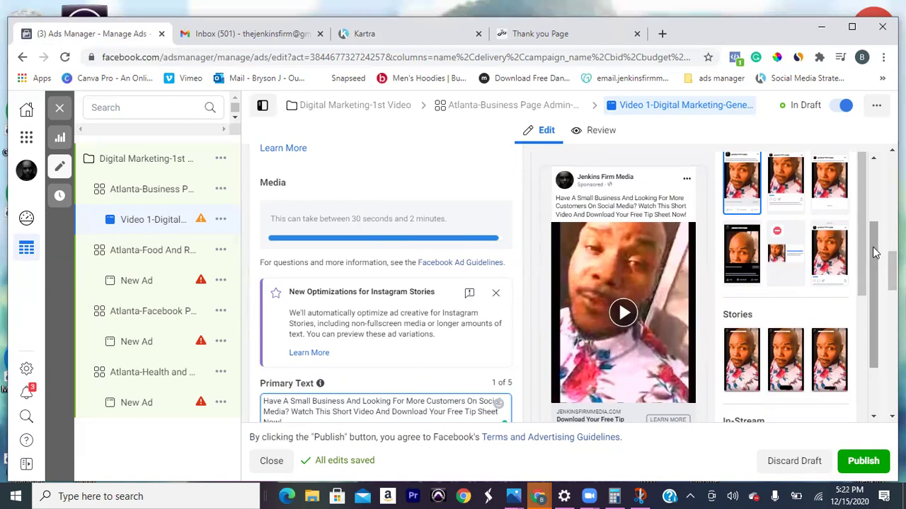
{"action": "left_click_drag", "start_coordinate": [862, 243], "coordinate": [861, 263]}
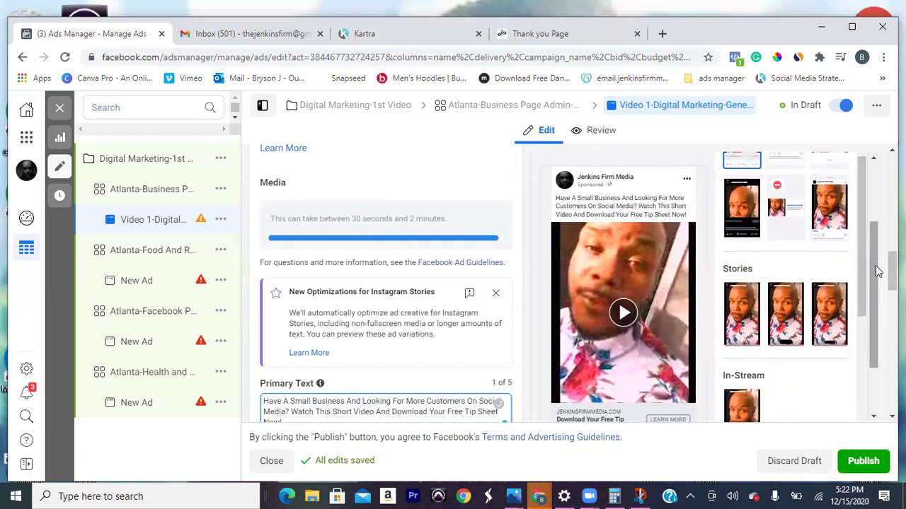
{"action": "left_click_drag", "start_coordinate": [875, 267], "coordinate": [869, 324]}
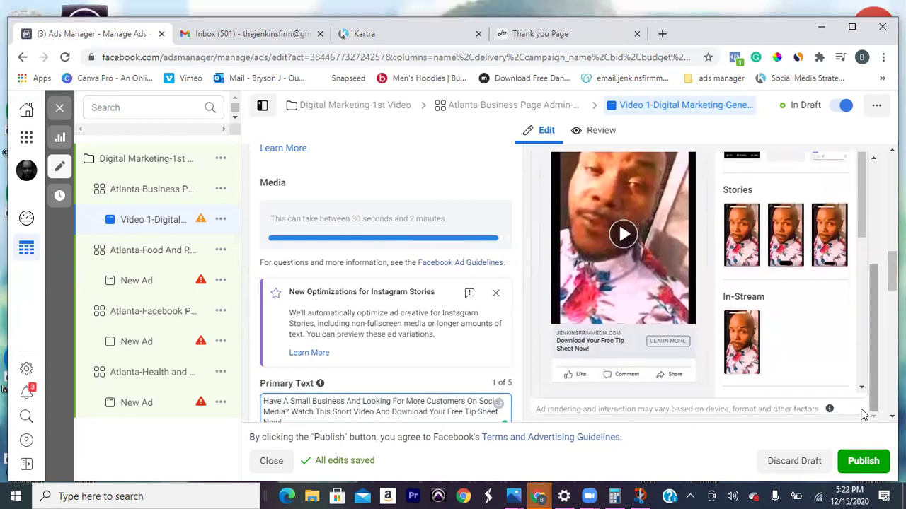
{"action": "left_click", "coordinate": [853, 463]}
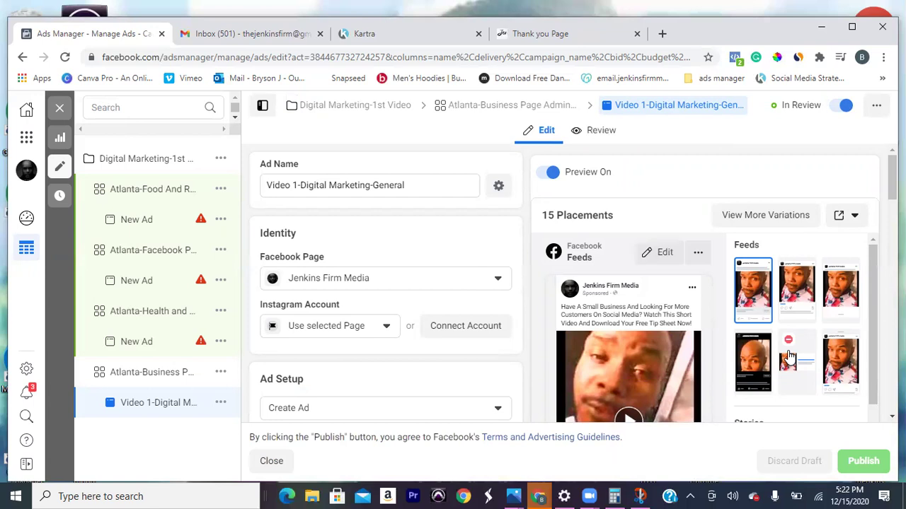
Step: Open the New Ad in the Atlanta-Food And Res-30-65 ad set and go to its creative and website URL fields
{"action": "left_click", "coordinate": [199, 220]}
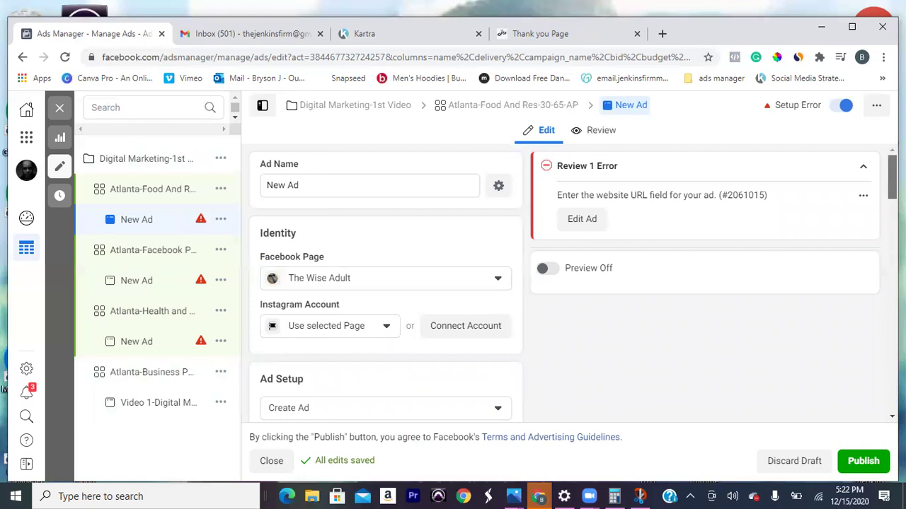
{"action": "scroll", "coordinate": [876, 242], "scroll_direction": "down", "scroll_amount": 5}
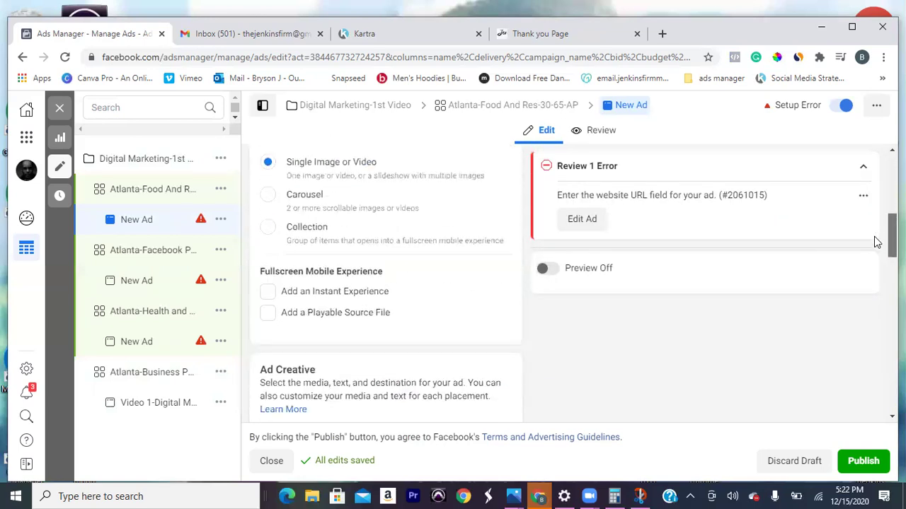
{"action": "scroll", "coordinate": [876, 242], "scroll_direction": "down", "scroll_amount": 4}
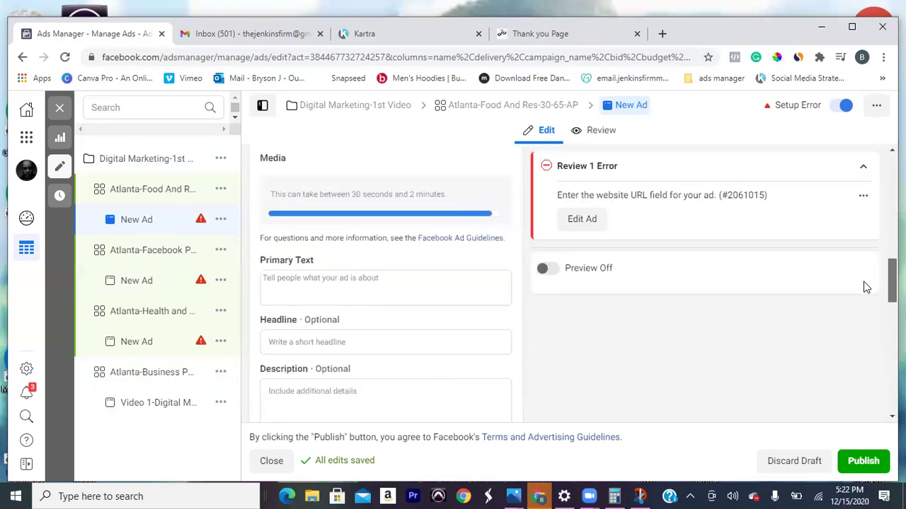
{"action": "scroll", "coordinate": [866, 283], "scroll_direction": "up", "scroll_amount": 2}
{"action": "scroll", "coordinate": [866, 279], "scroll_direction": "down", "scroll_amount": 3}
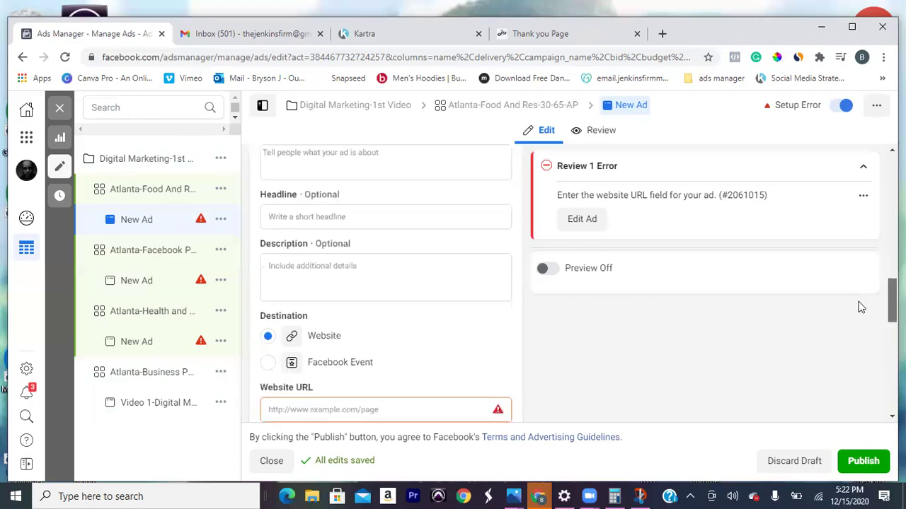